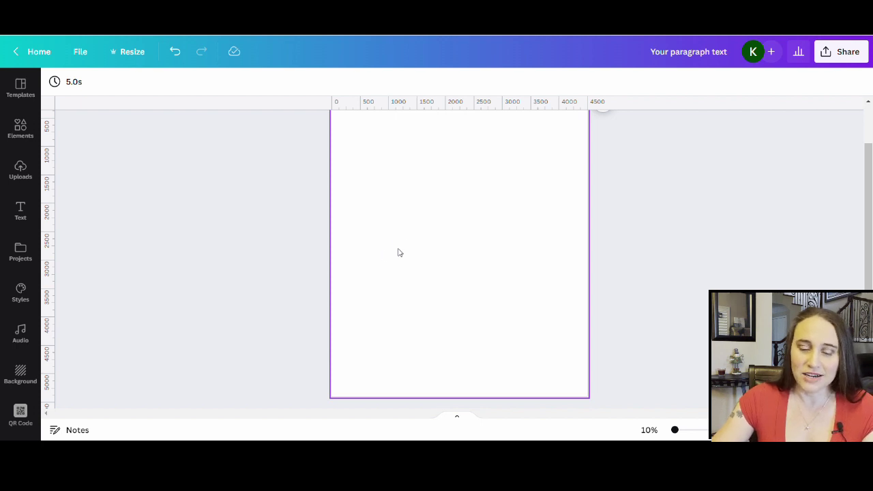
Change the page background from white to solid black using the Default Colors.
left_click(467, 229)
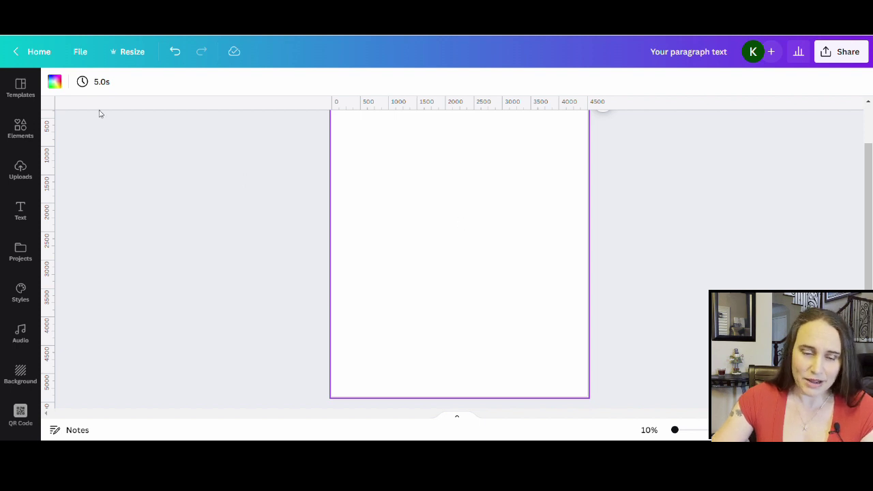
left_click(55, 82)
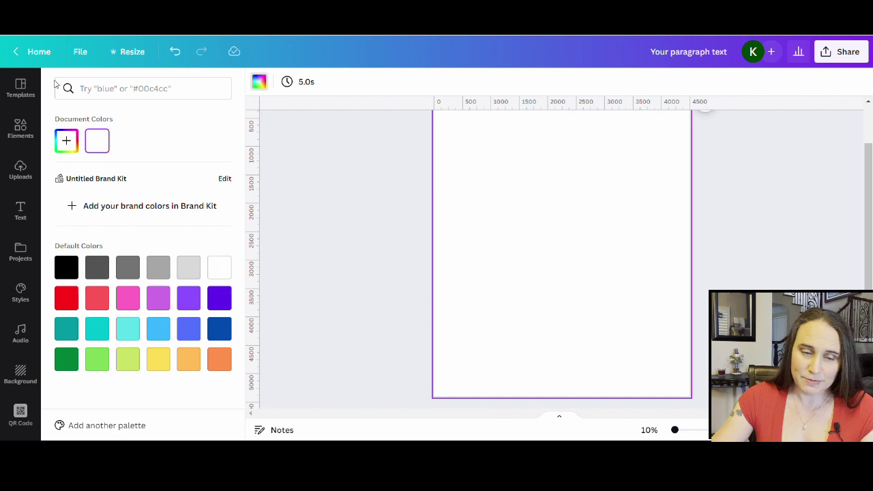
left_click(70, 269)
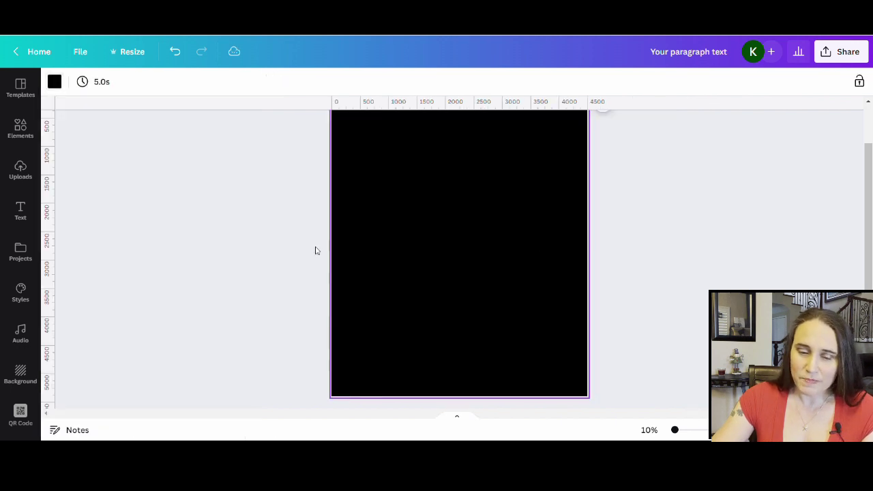
left_click(372, 244)
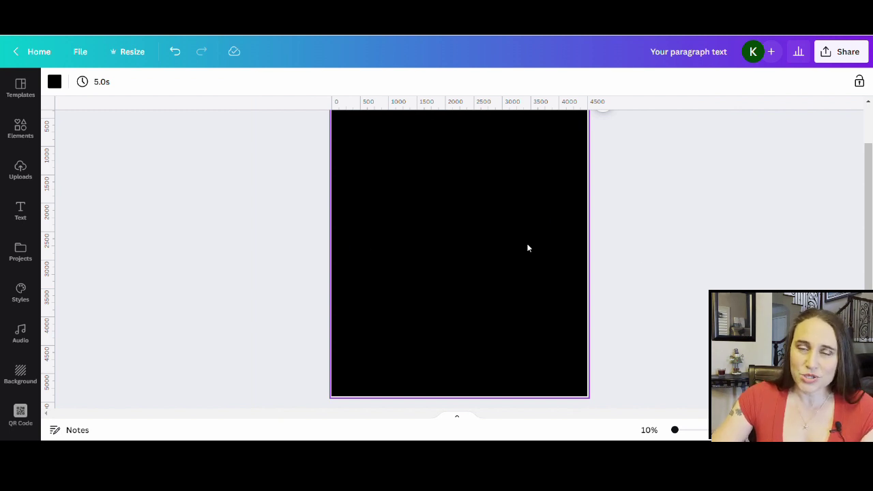
Search the Elements library for 'chistmas pattern'.
scroll(553, 235, "up", 1)
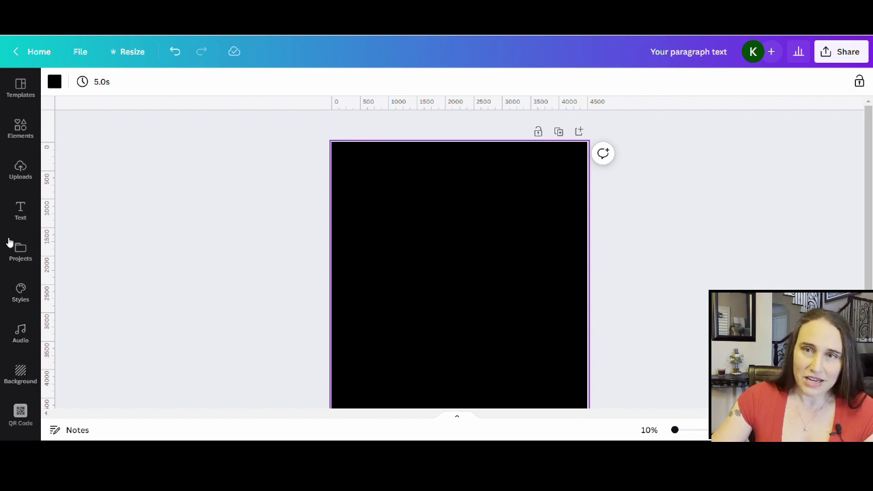
left_click(18, 134)
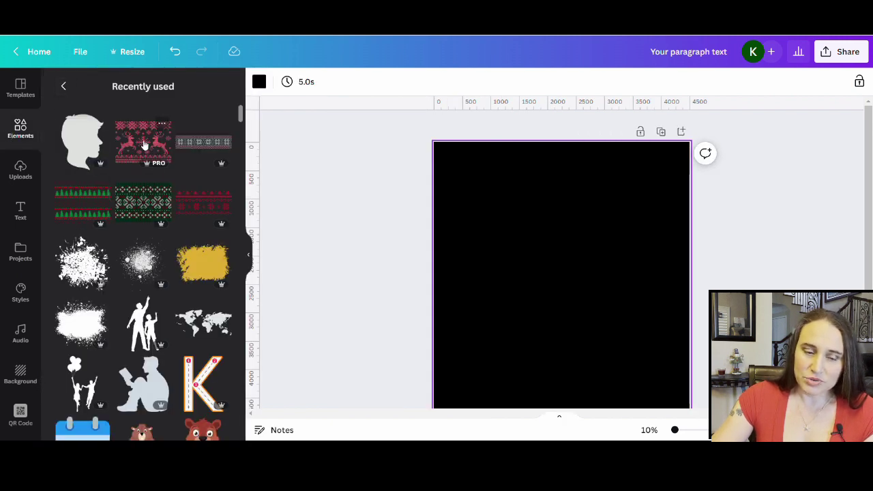
left_click(63, 91)
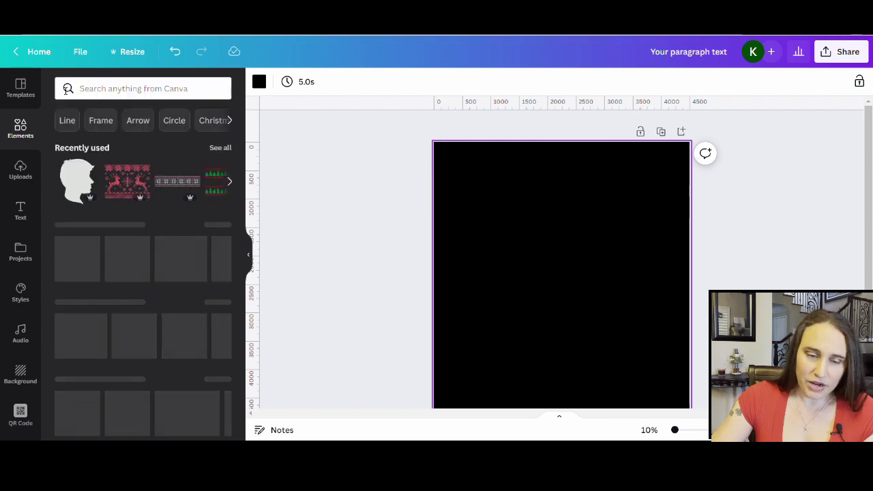
left_click(122, 89)
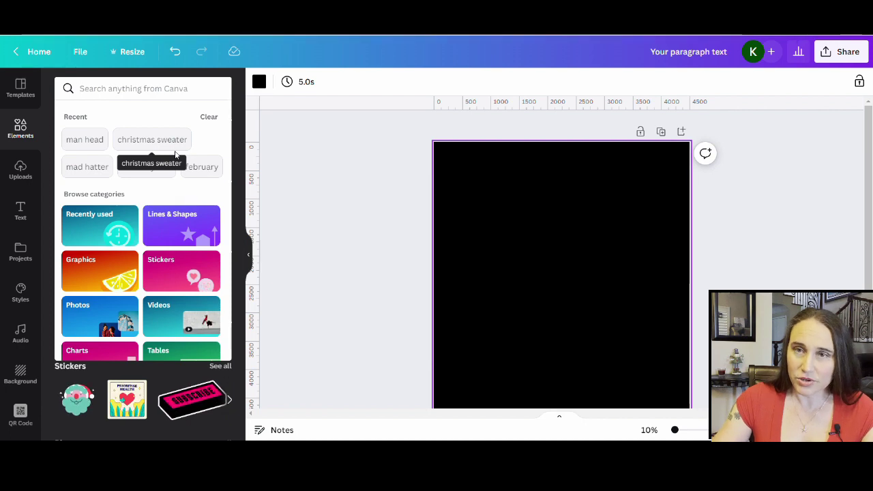
type("chistma")
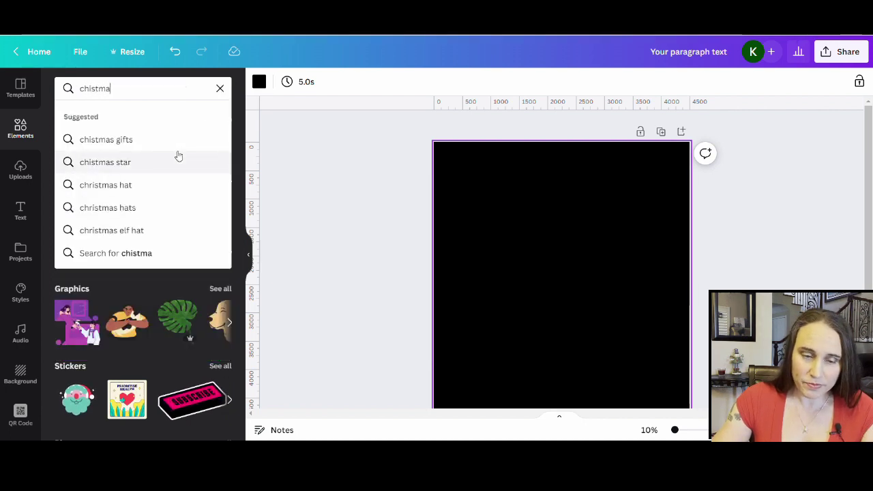
type("s pattern")
key("Return")
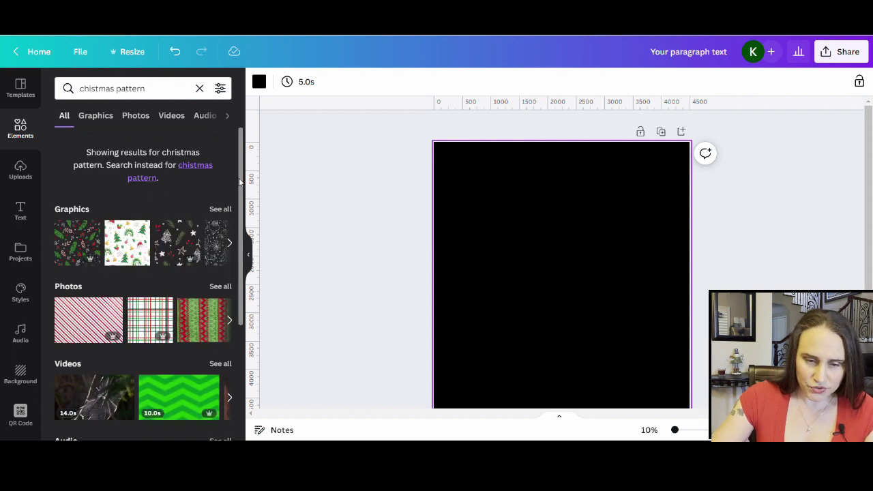
Show all Graphics results and browse the red-and-green sweater patterns.
left_click(220, 210)
scroll(150, 171, "down", 2)
scroll(67, 207, "up", 2)
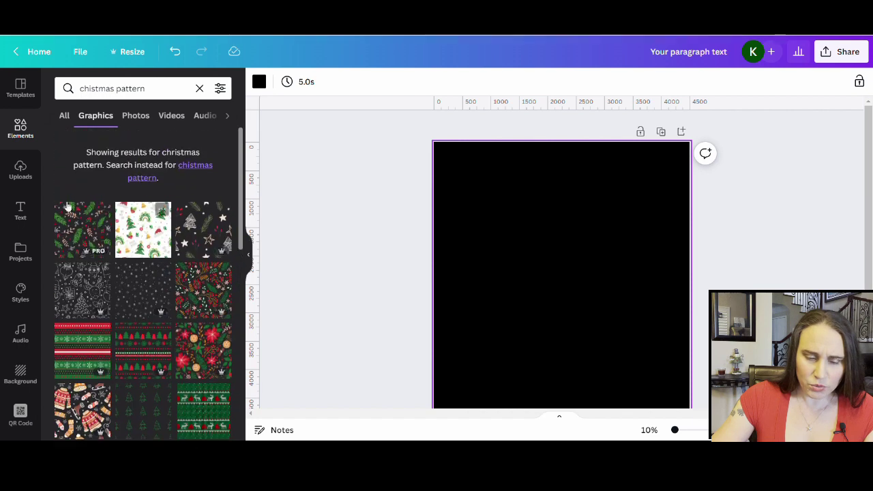
scroll(99, 215, "down", 2)
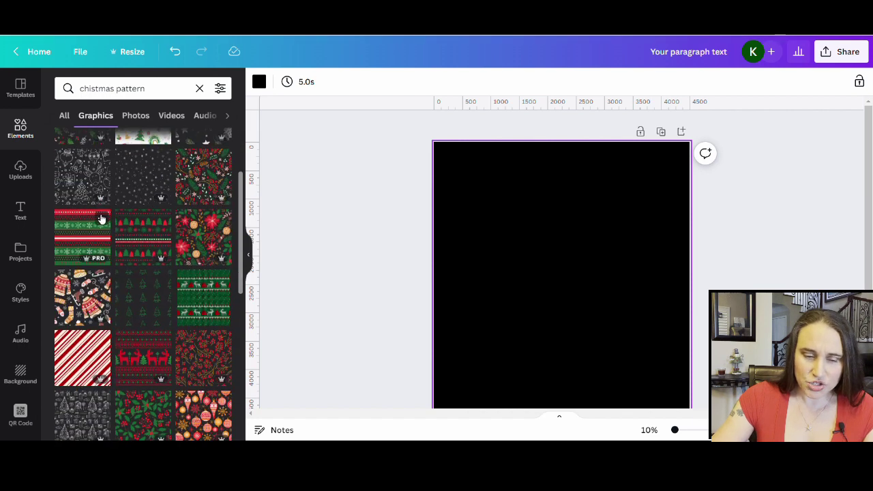
scroll(155, 234, "down", 2)
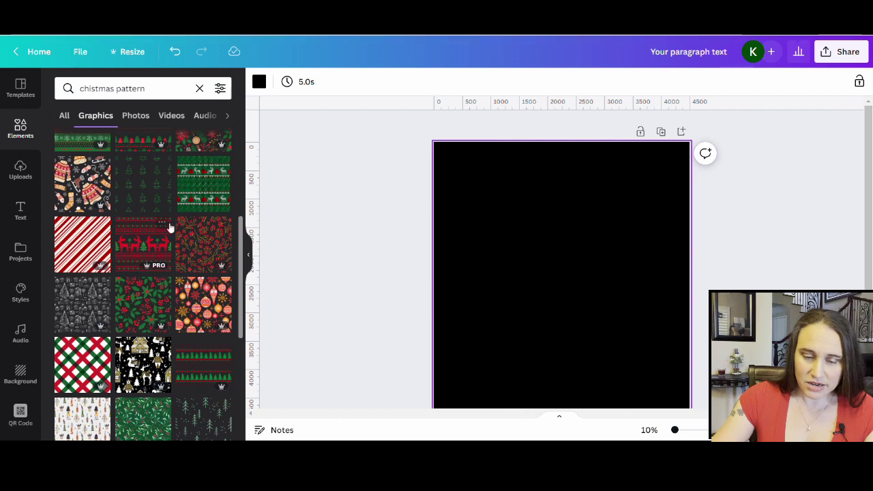
scroll(157, 286, "down", 2)
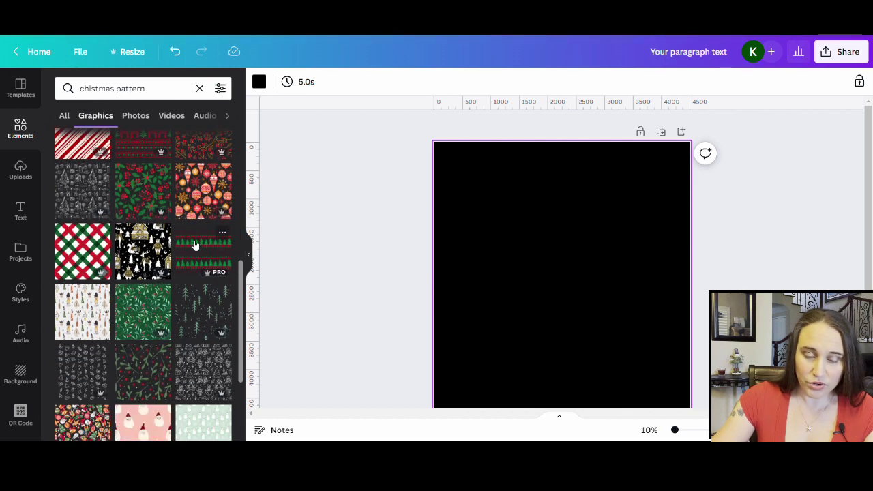
scroll(197, 236, "down", 5)
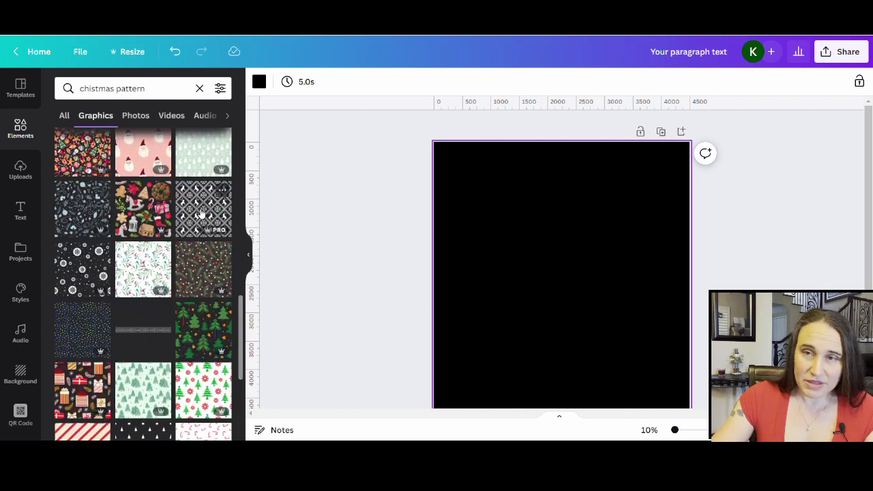
scroll(201, 214, "down", 2)
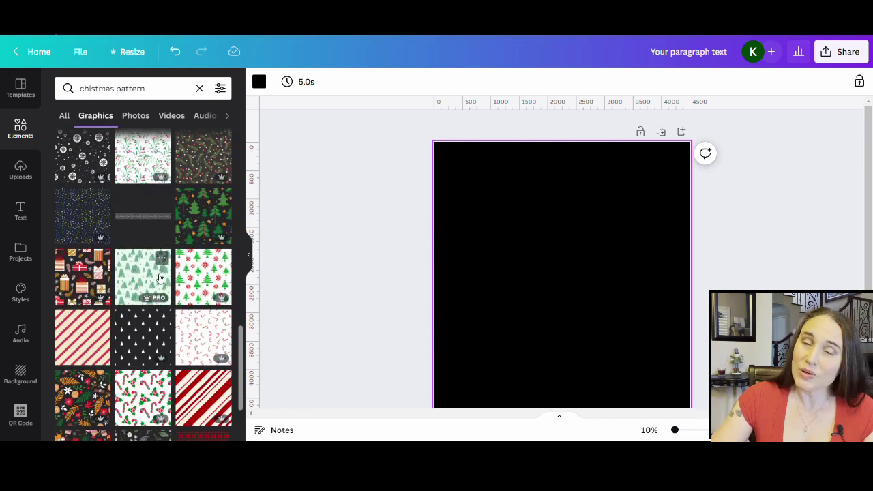
scroll(159, 277, "down", 3)
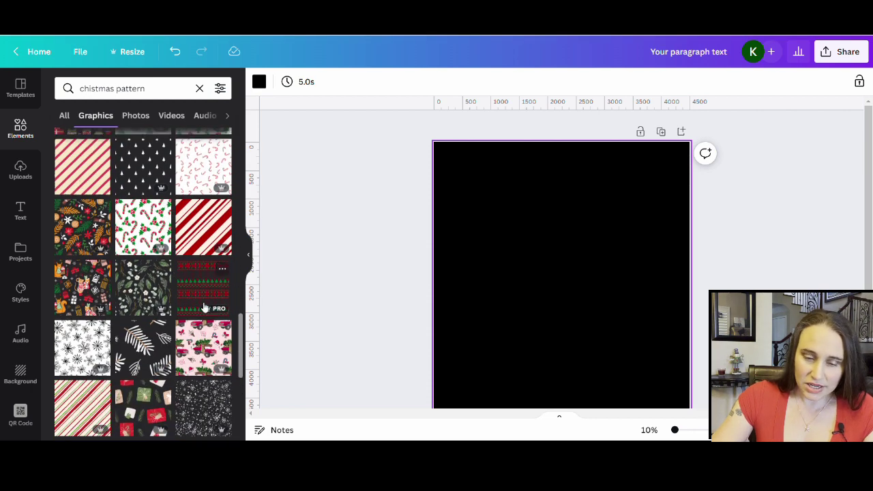
scroll(198, 300, "down", 2)
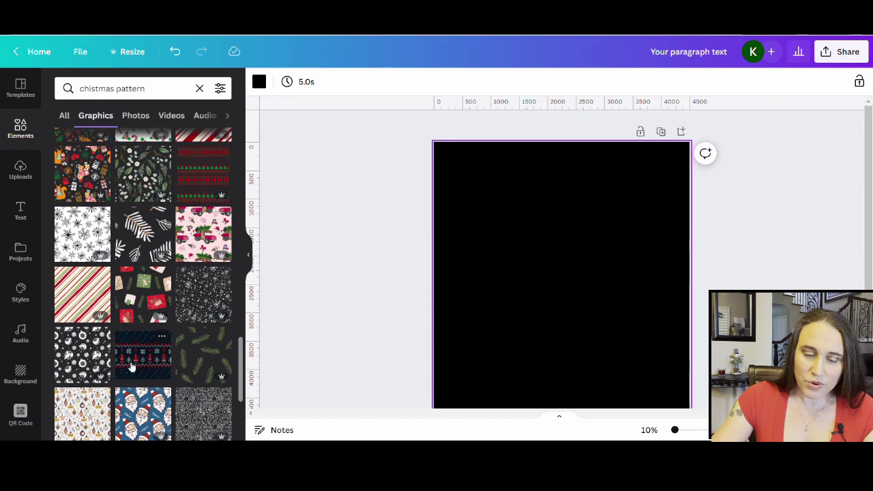
scroll(131, 366, "up", 3)
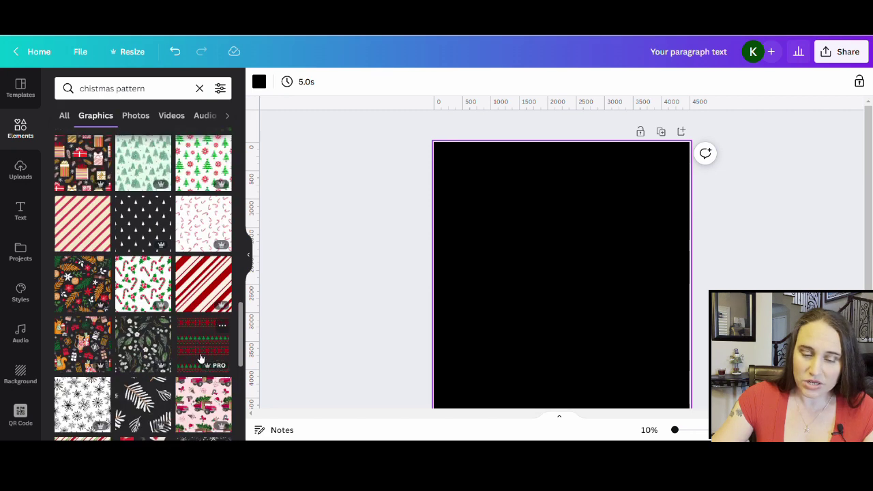
Add the poinsettia ugly-sweater pattern and enlarge it to the page width.
left_click(202, 353)
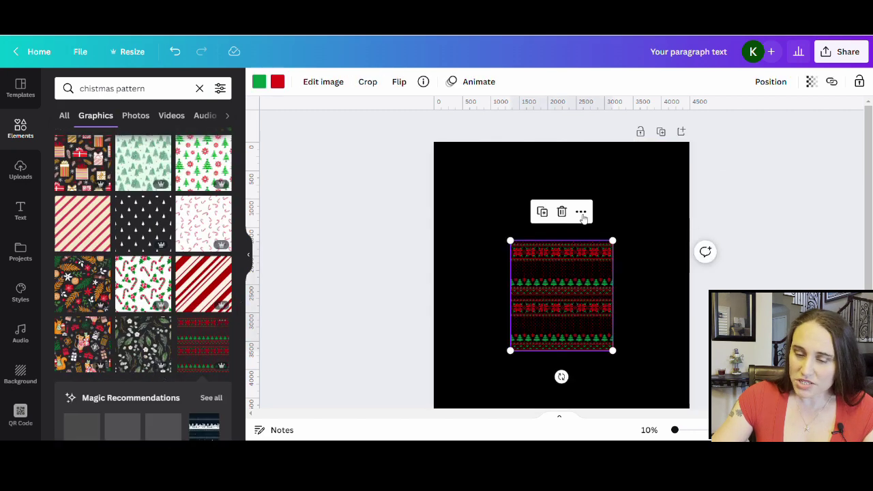
left_click(462, 251)
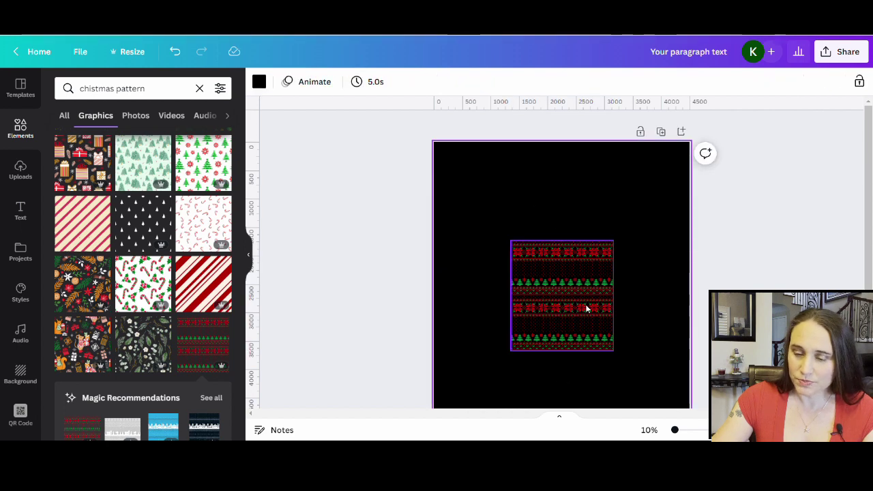
left_click_drag(585, 307, 506, 212)
left_click_drag(536, 252, 689, 407)
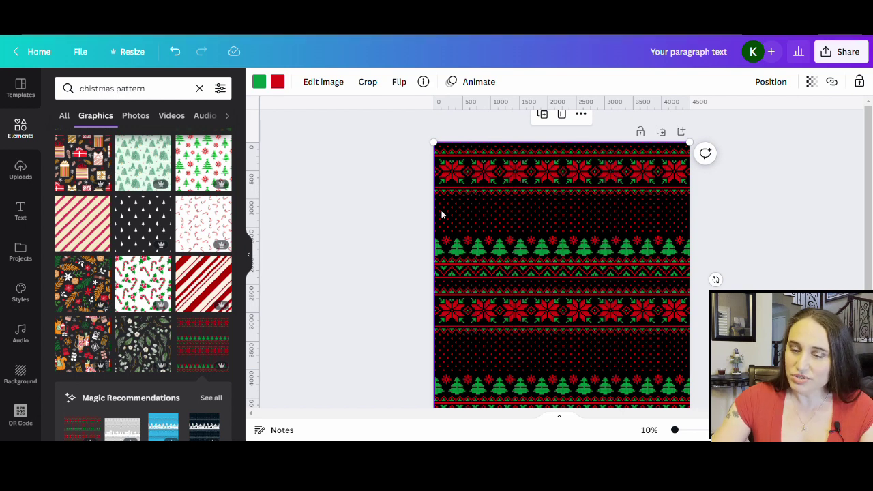
scroll(572, 266, "down", 3)
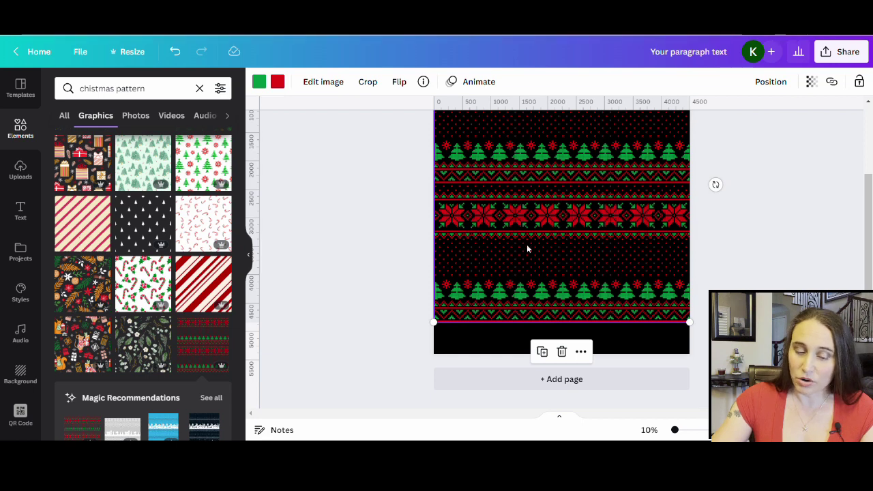
scroll(614, 191, "up", 1)
scroll(614, 191, "up", 2)
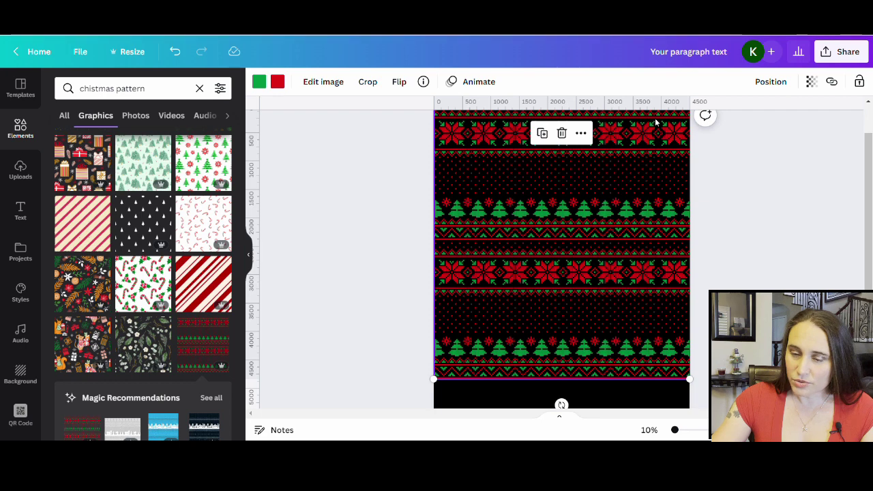
scroll(581, 289, "down", 2)
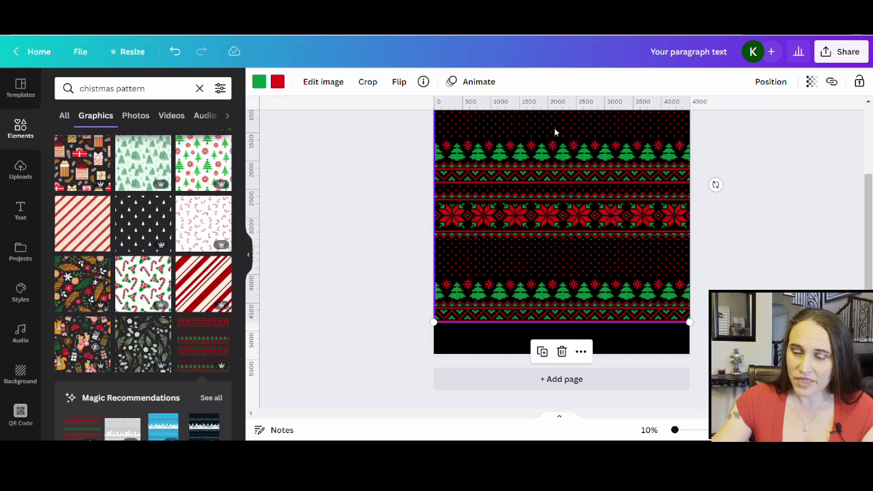
Crop the sweater pattern down to a narrow band across the page top.
double_click(639, 300)
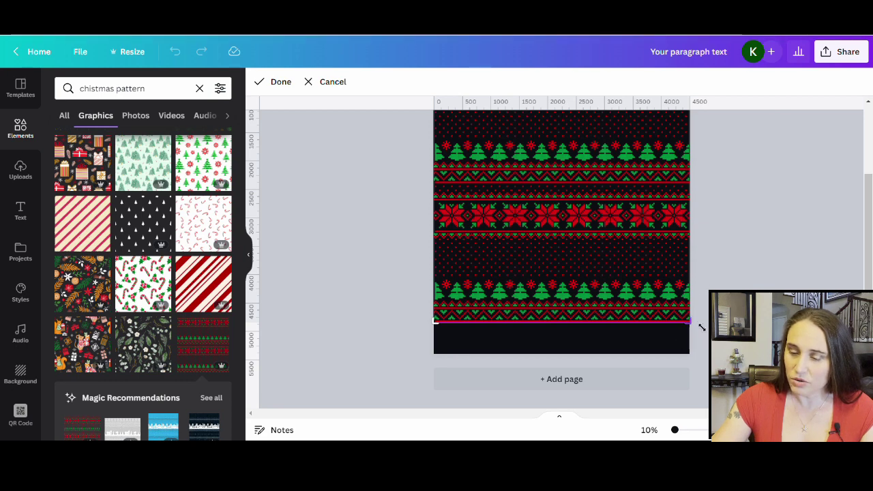
left_click_drag(691, 325, 711, 143)
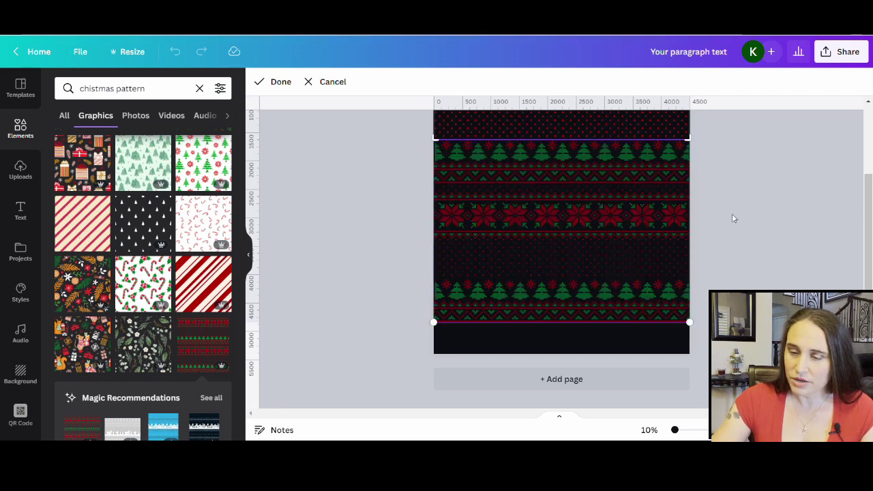
key("Return")
scroll(726, 219, "up", 3)
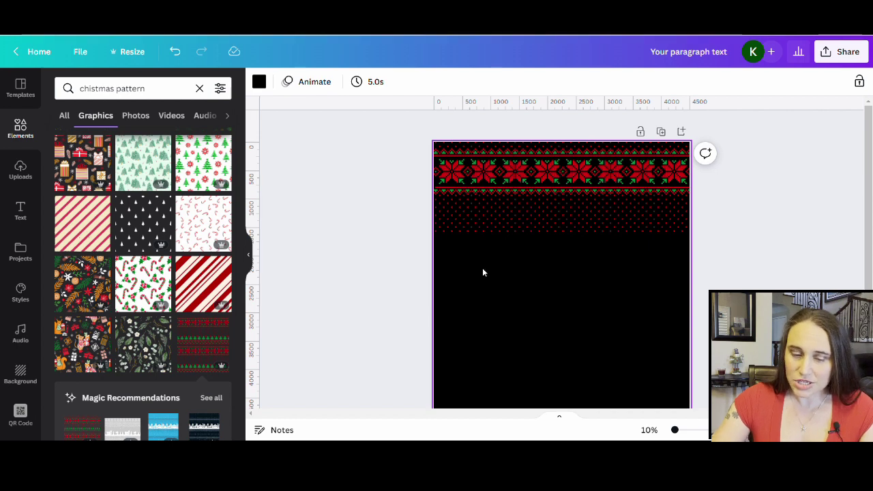
Add a second copy of the sweater pattern and stretch it to page width.
left_click(203, 352)
scroll(521, 281, "down", 2)
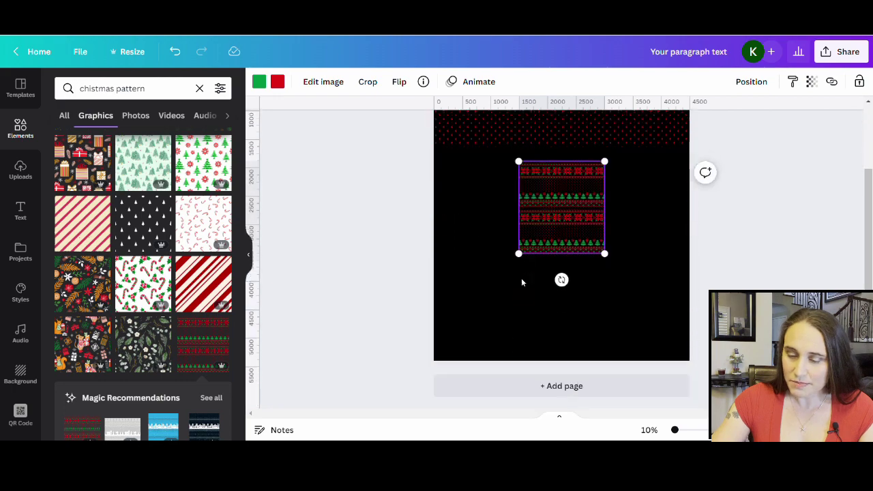
left_click_drag(527, 252, 459, 354)
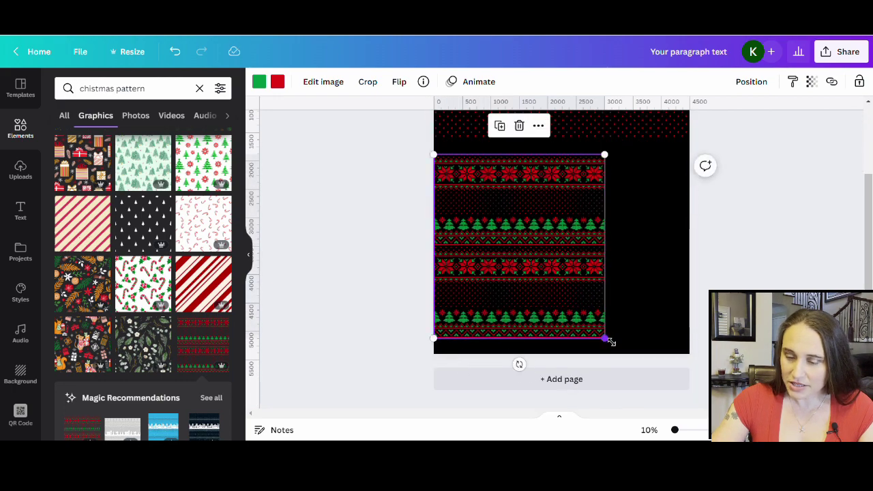
left_click_drag(604, 337, 631, 355)
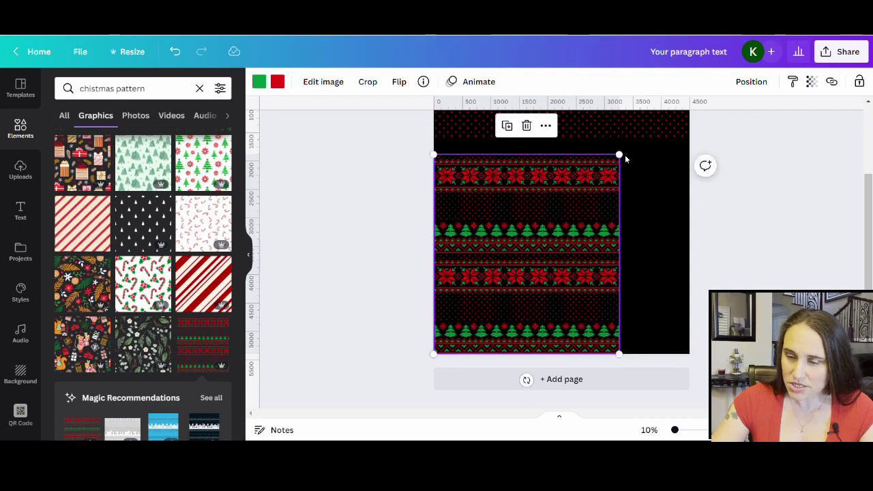
left_click_drag(625, 160, 726, 112)
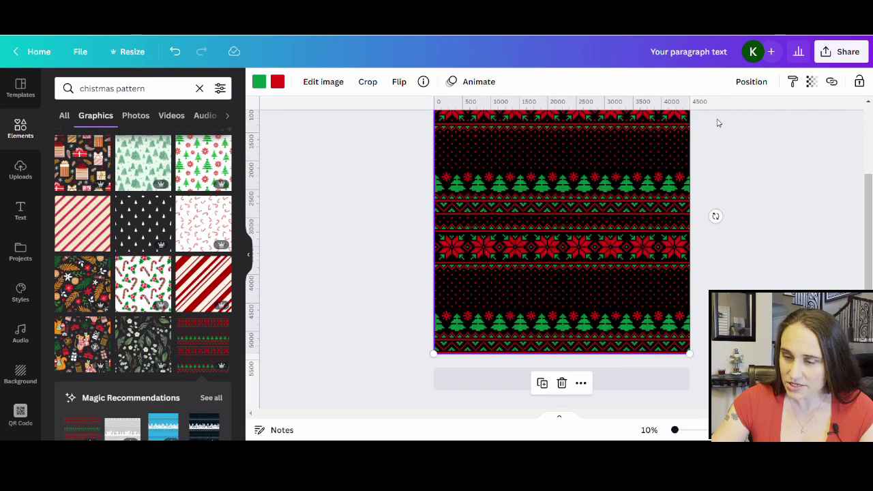
scroll(603, 302, "up", 3)
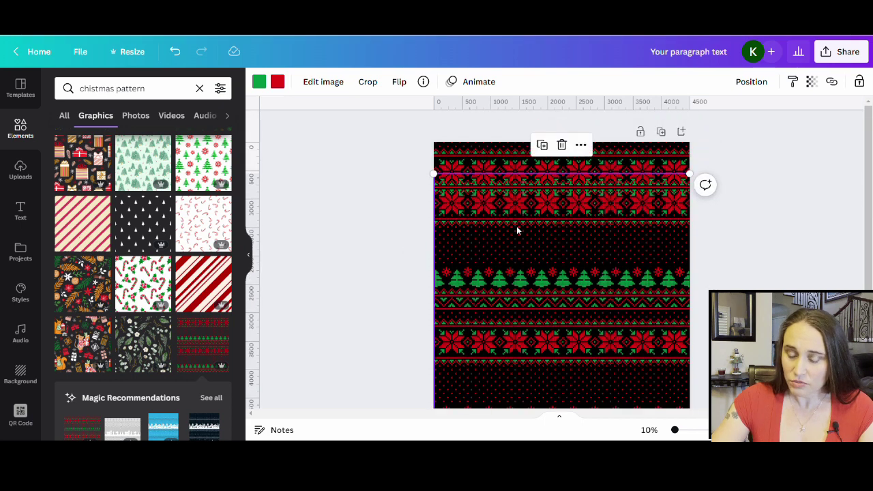
Crop the copy to only its green-tree band along the page bottom.
double_click(579, 254)
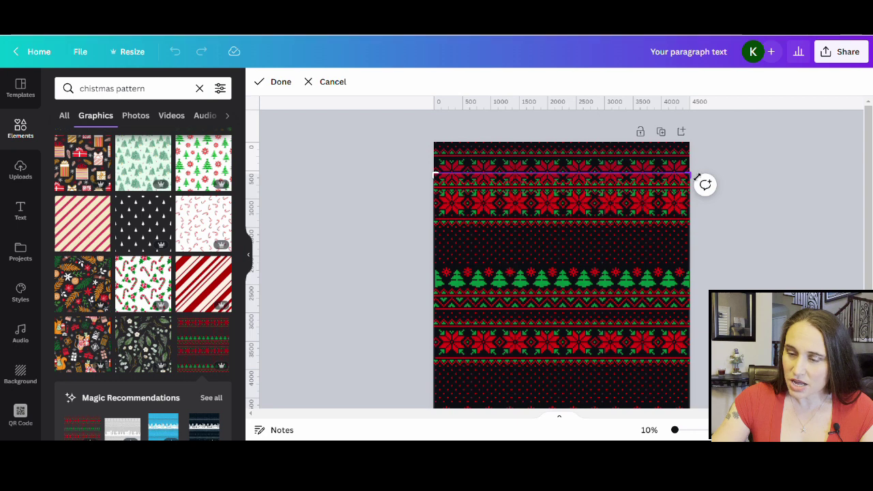
left_click_drag(697, 179, 709, 368)
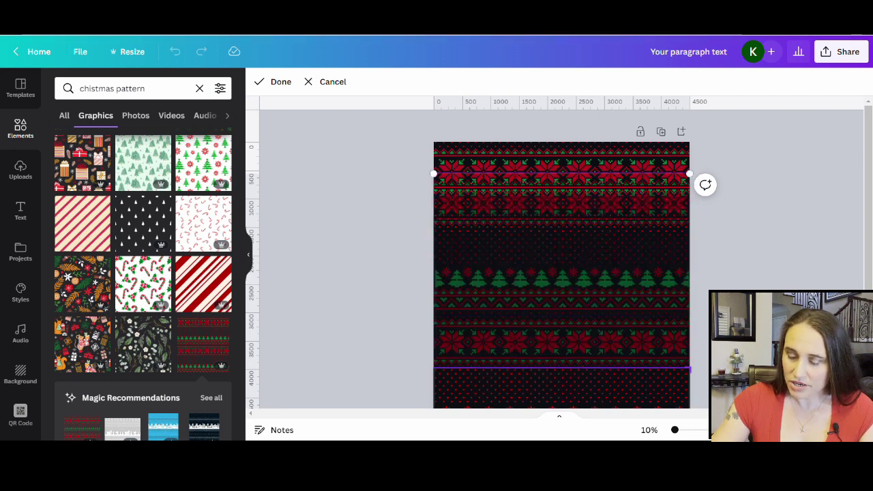
key("Return")
scroll(750, 252, "down", 3)
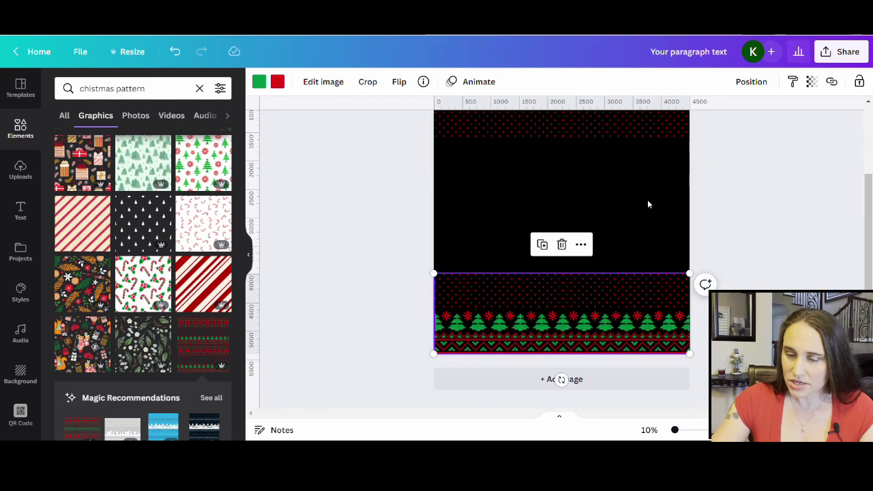
left_click(696, 233)
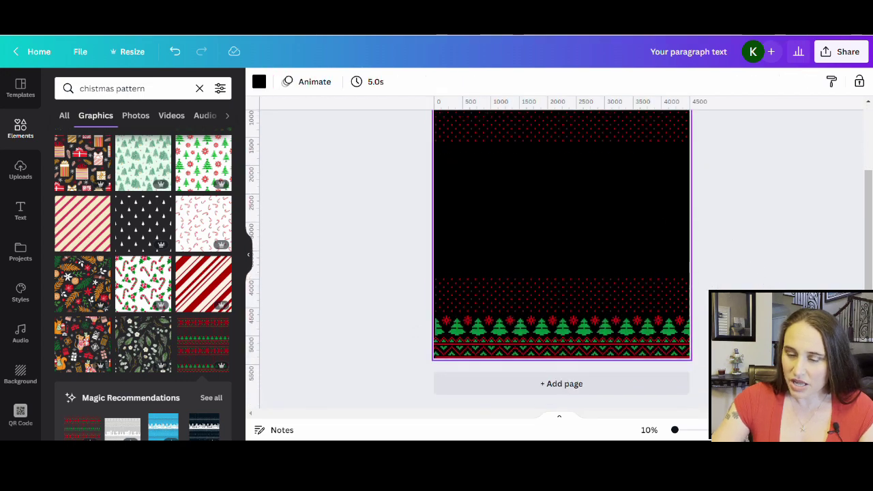
scroll(685, 165, "up", 3)
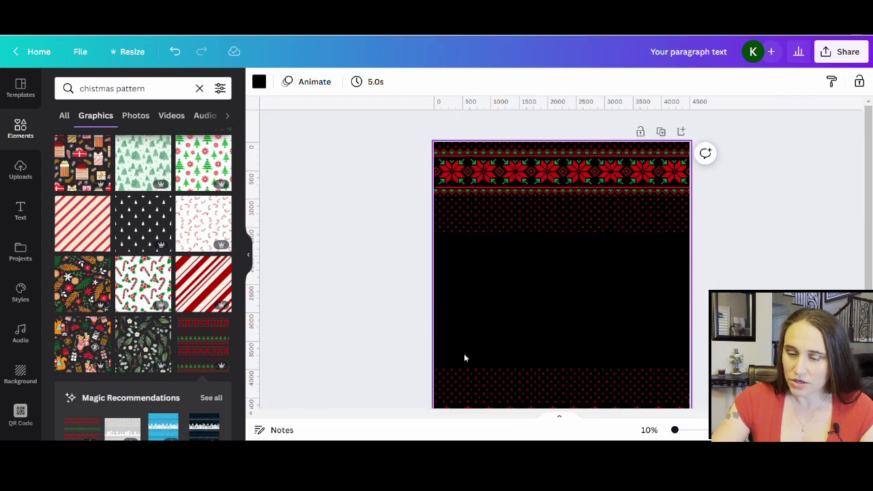
scroll(614, 225, "down", 2)
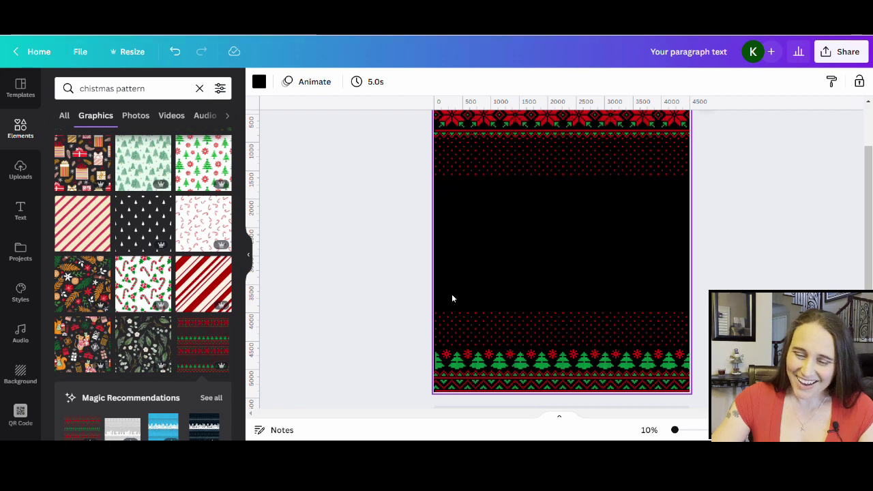
Add the Fair Isle red-dot pattern and stretch it to the full page width.
left_click(199, 354)
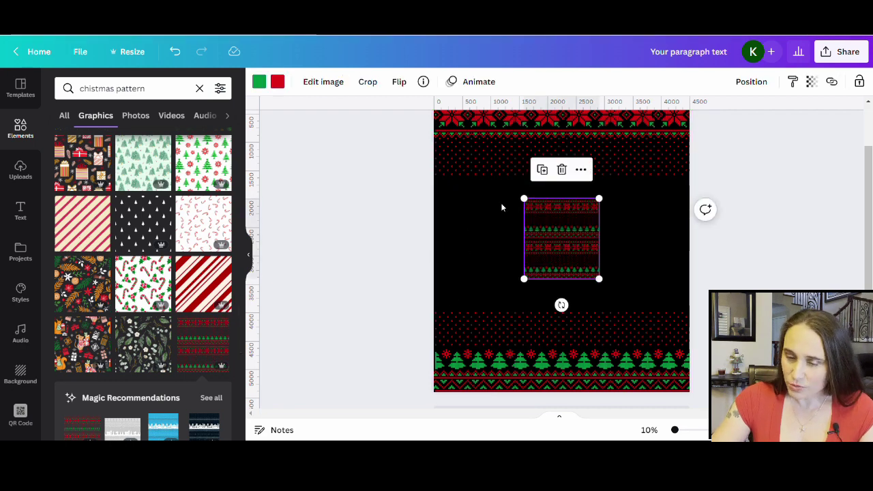
left_click_drag(518, 200, 446, 195)
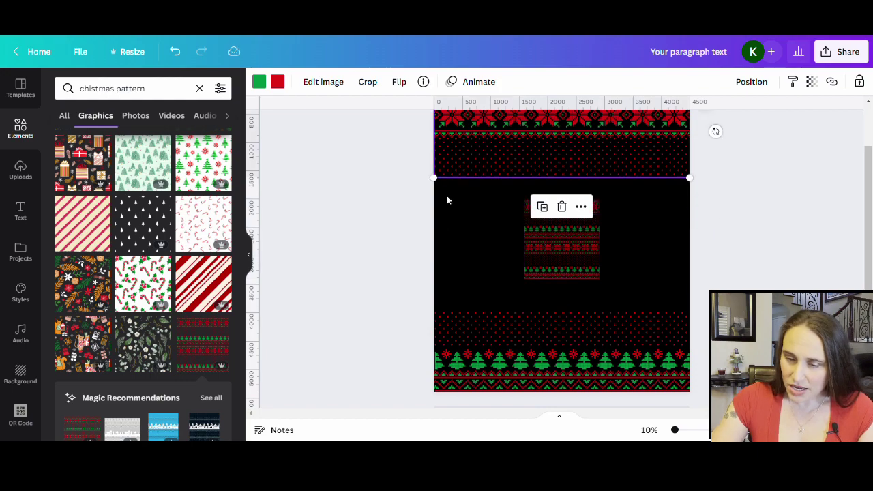
left_click(524, 225)
left_click(527, 207)
left_click_drag(531, 207, 395, 153)
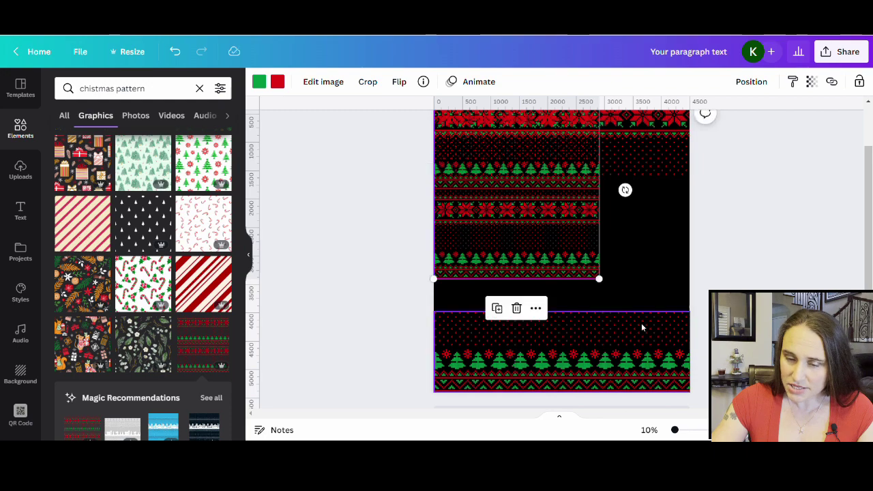
left_click_drag(606, 288, 694, 386)
scroll(637, 290, "up", 2)
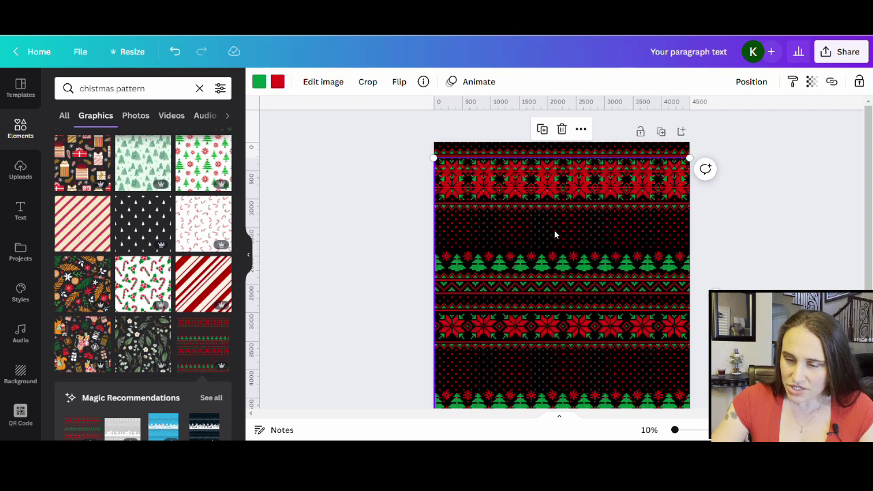
Crop the red-dot pattern's top and bottom into a thin dotted strip.
double_click(638, 217)
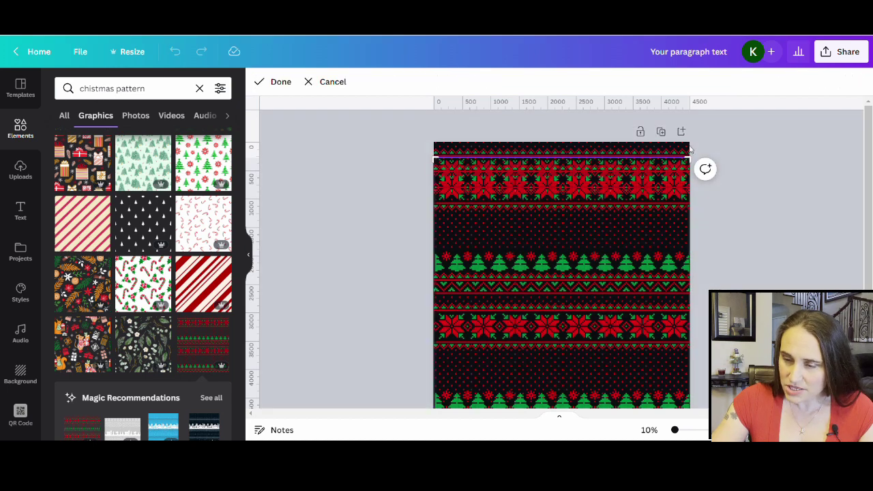
left_click_drag(696, 166, 700, 219)
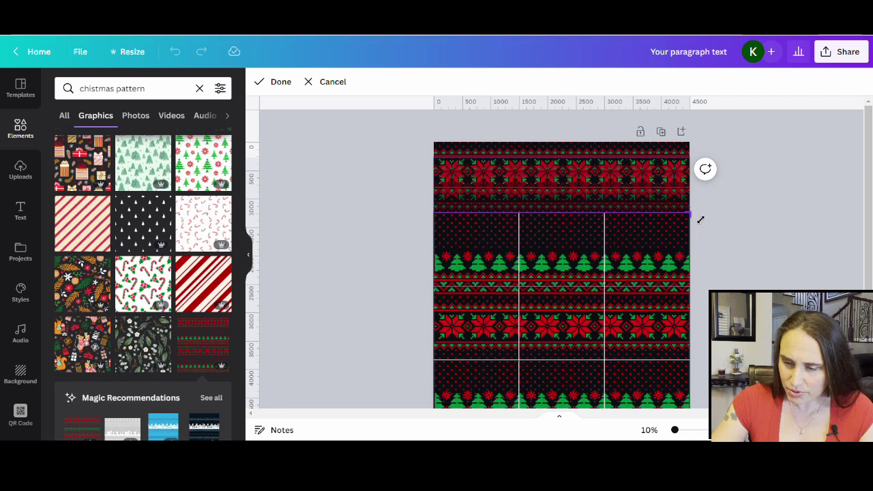
scroll(676, 349, "down", 2)
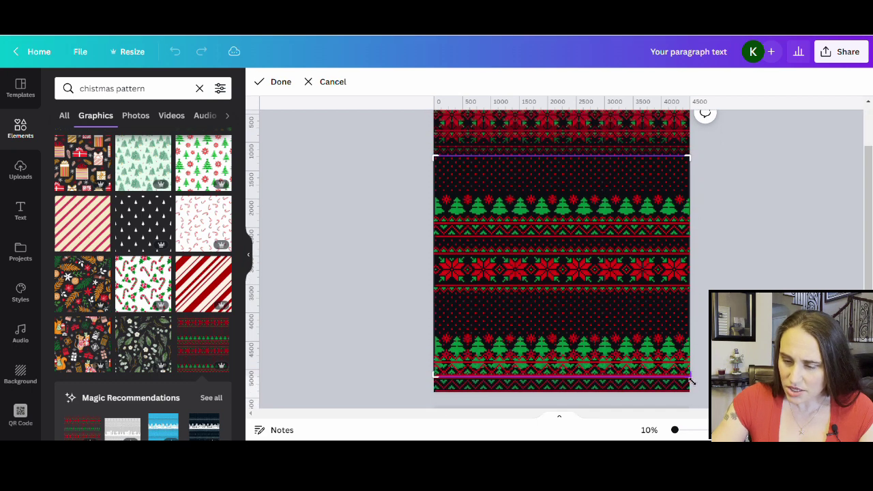
left_click_drag(690, 381, 726, 197)
left_click(726, 197)
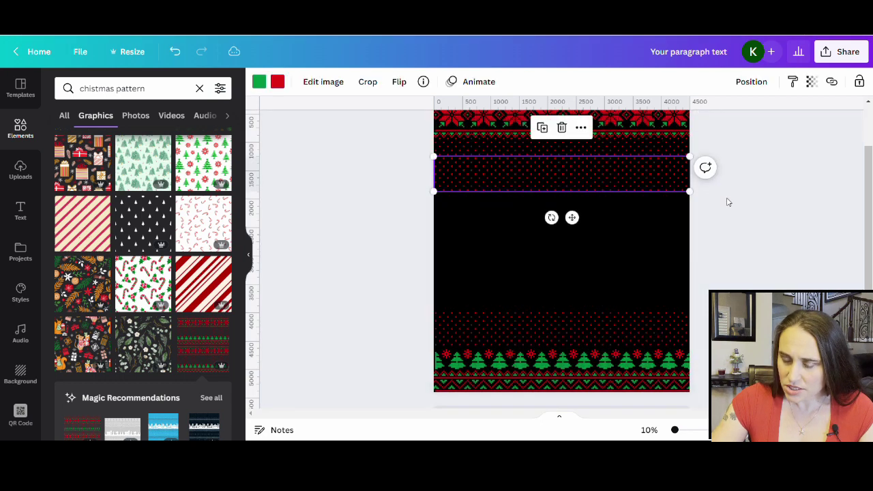
left_click(611, 286)
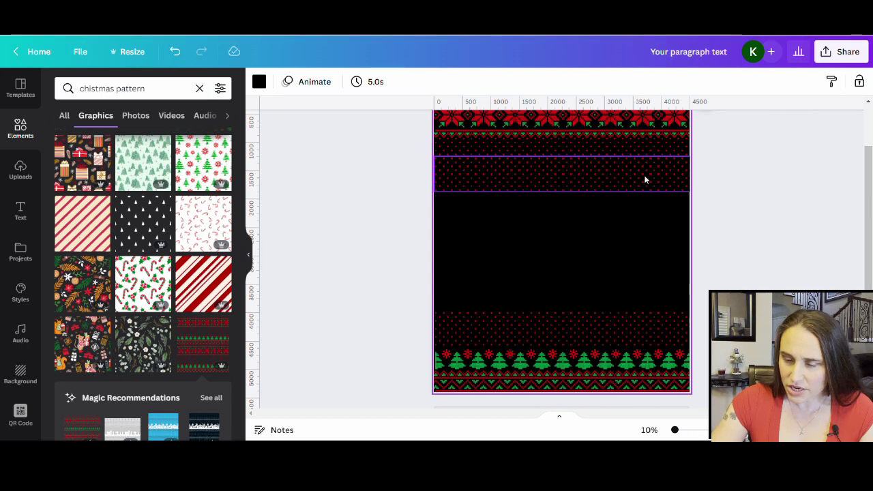
Move the dotted strips down the page to fill the gap toward the tree band.
left_click_drag(645, 179, 651, 202)
left_click(862, 281)
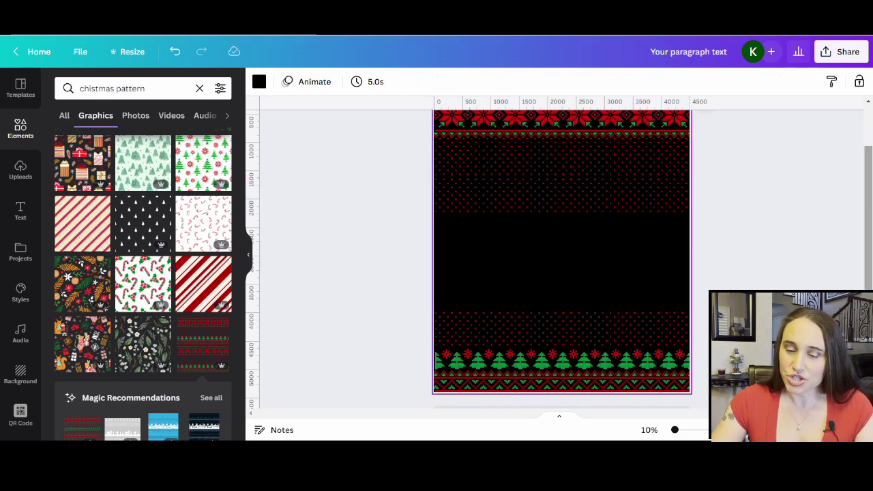
left_click(560, 201)
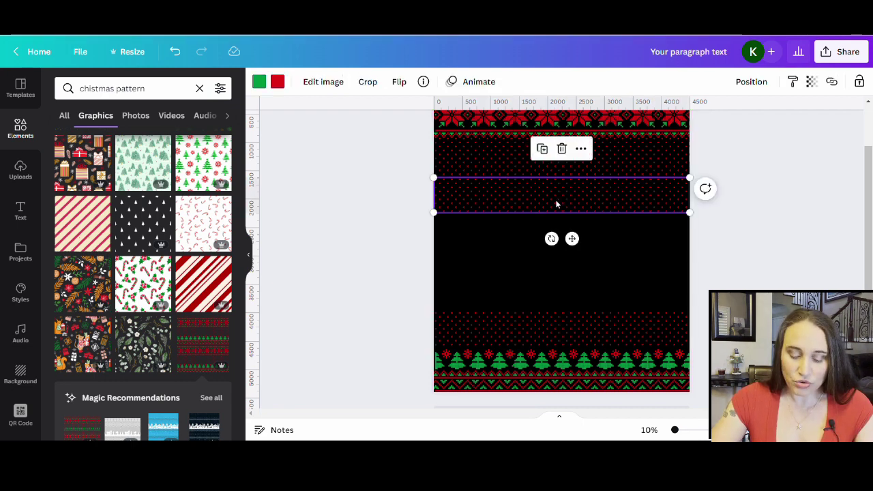
left_click_drag(556, 204, 558, 205)
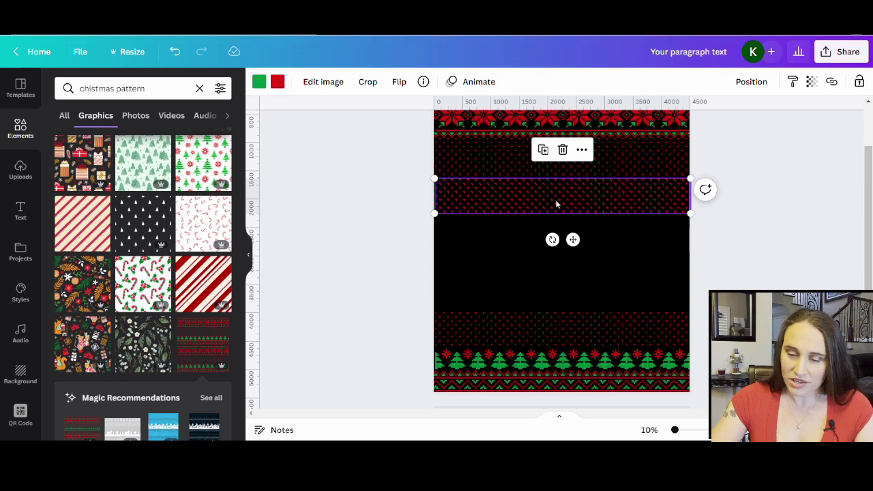
left_click_drag(555, 206, 559, 243)
left_click(619, 262)
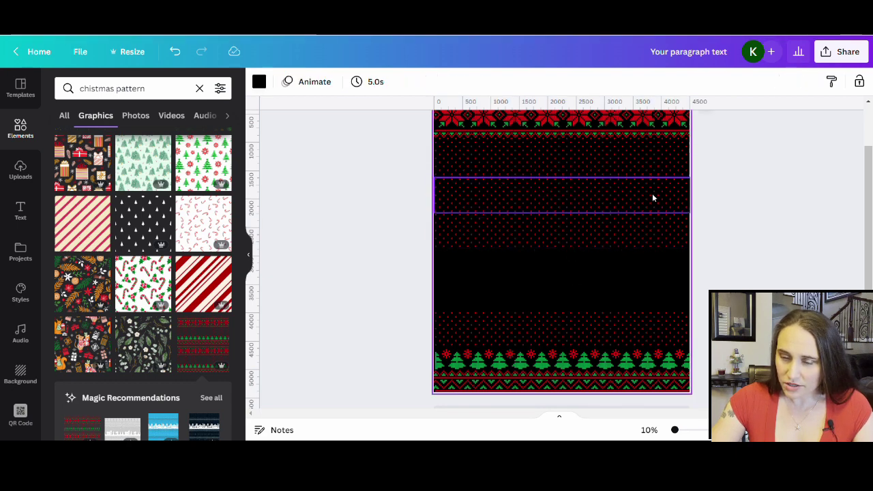
left_click(618, 239)
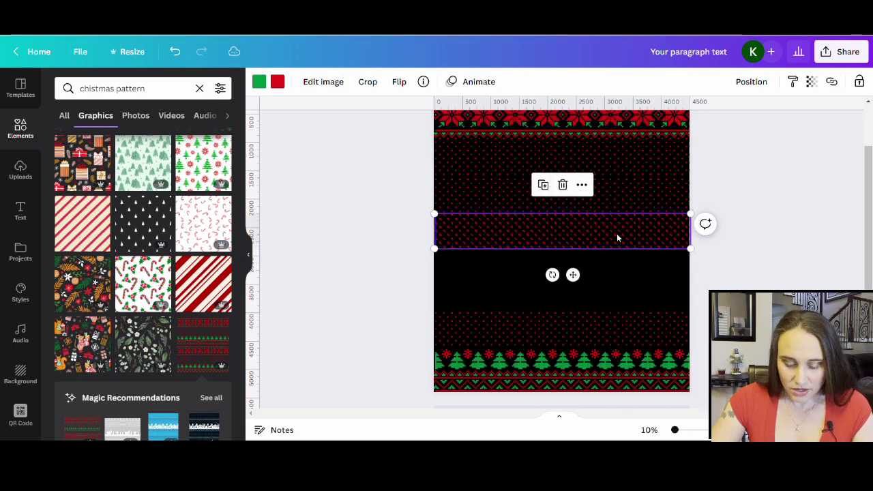
left_click_drag(616, 239, 617, 274)
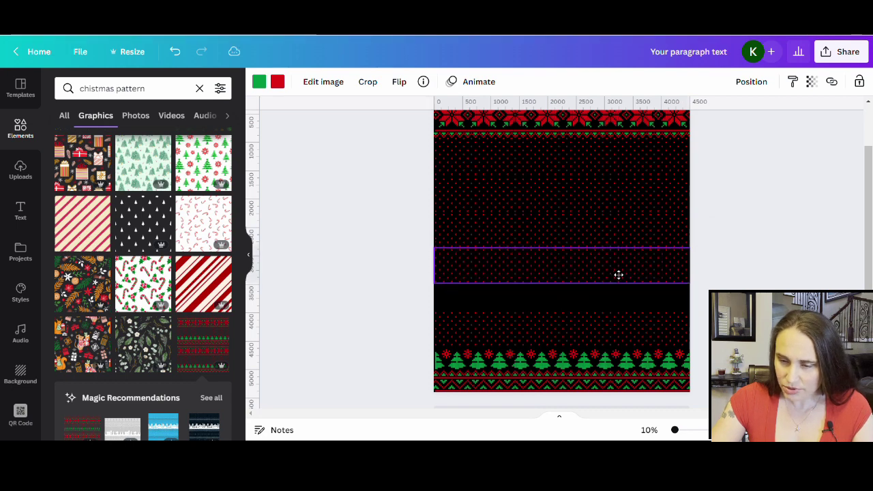
left_click(782, 266)
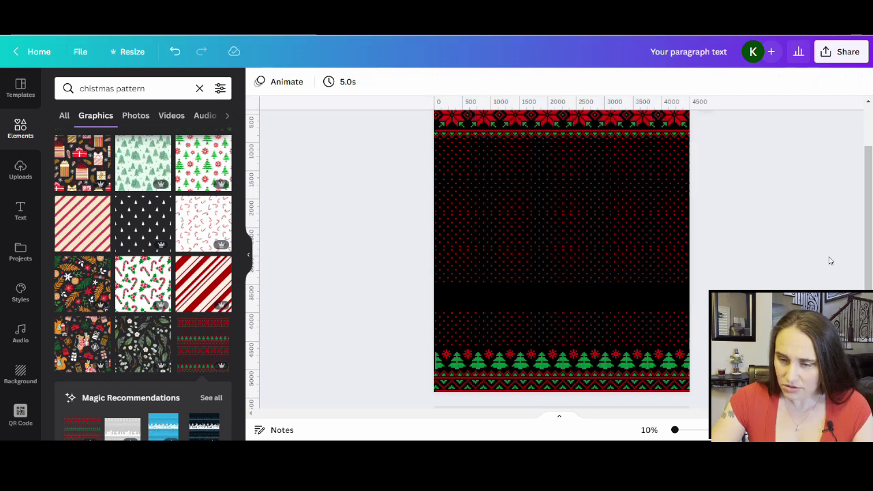
left_click(551, 280)
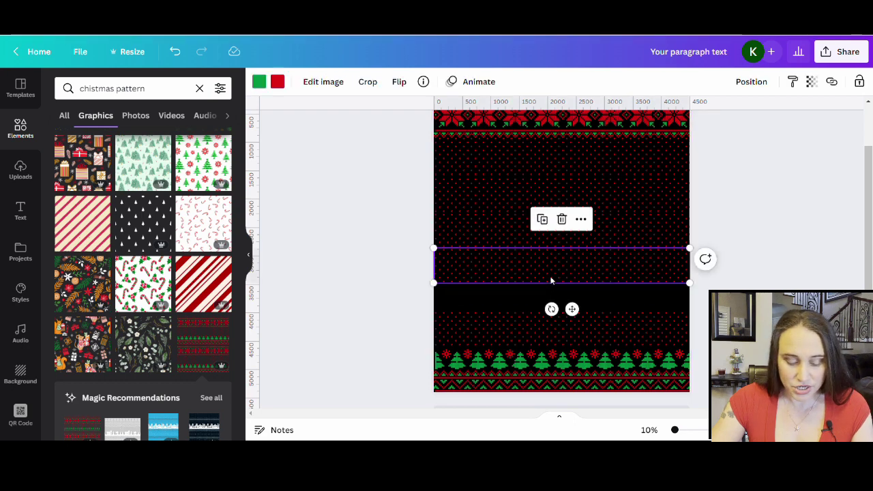
left_click_drag(547, 277, 551, 314)
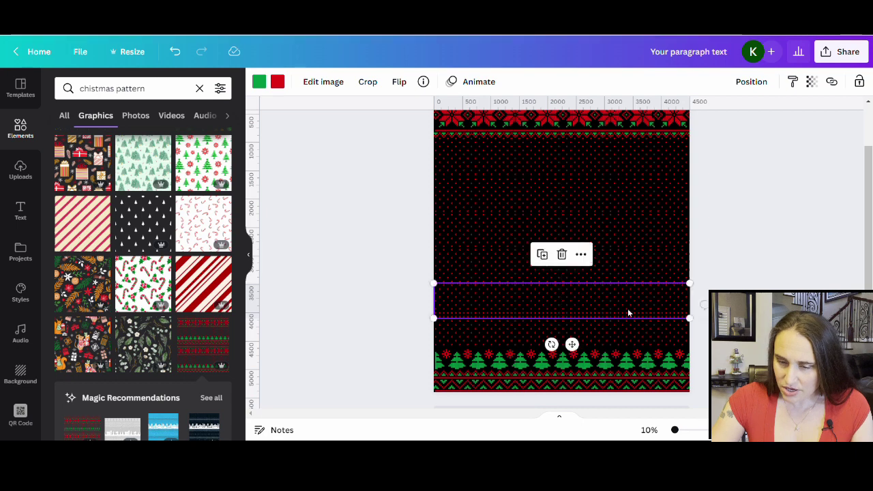
key("Escape")
Trim the bottom edge of the lowest dotted strip to meet the tree band.
double_click(618, 301)
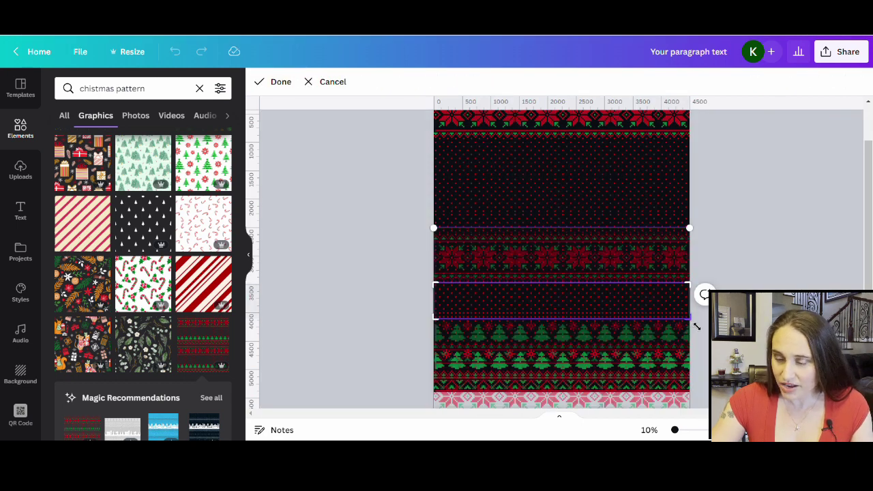
left_click_drag(701, 323, 703, 317)
key("Return")
key("Escape")
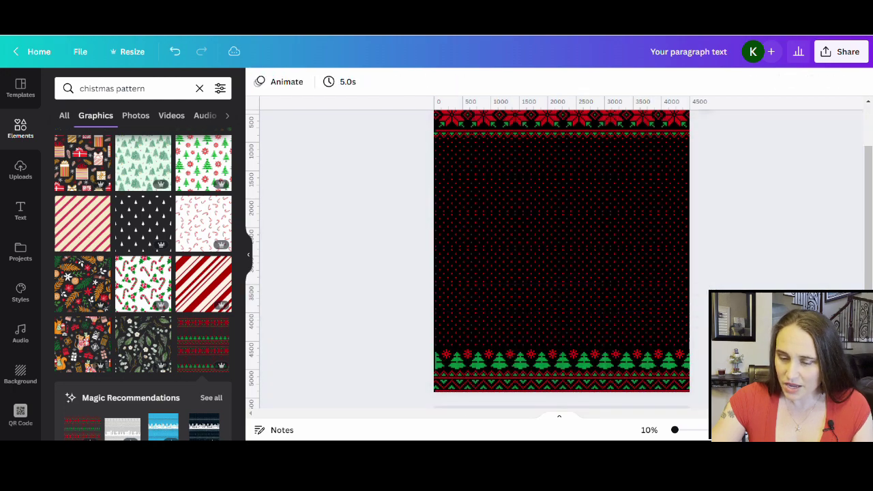
scroll(757, 281, "up", 2)
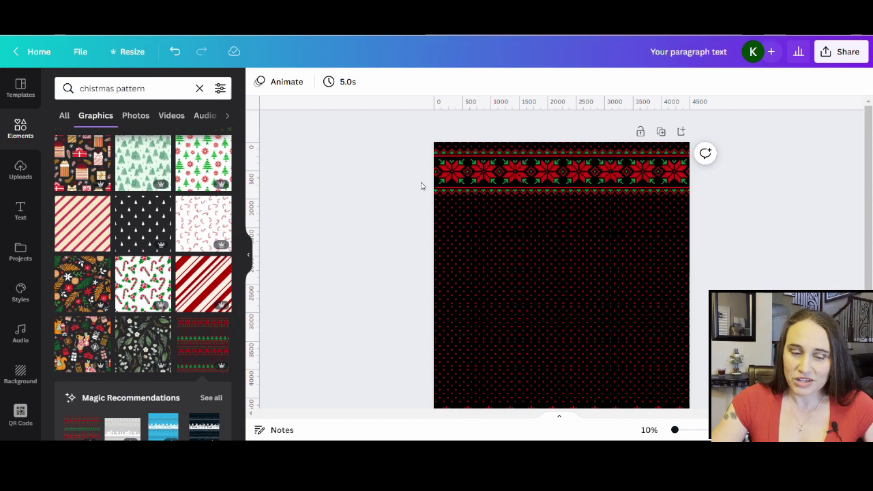
scroll(698, 242, "down", 3)
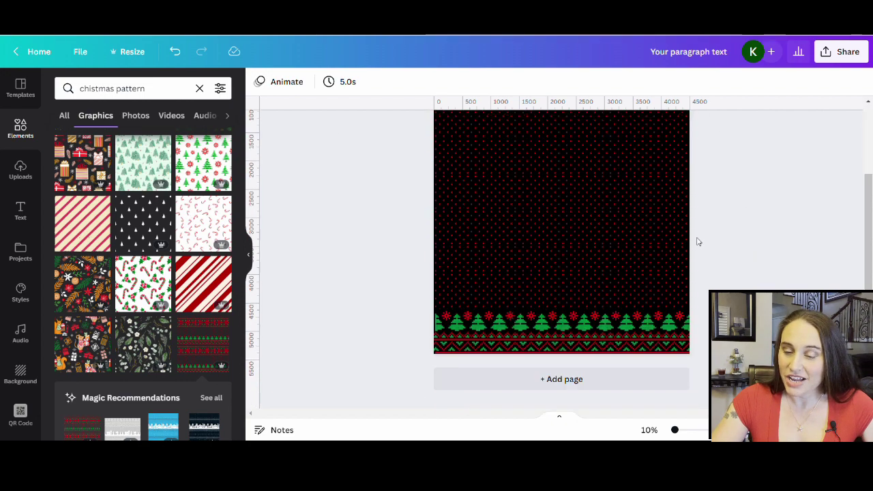
scroll(715, 274, "up", 2)
left_click(653, 150)
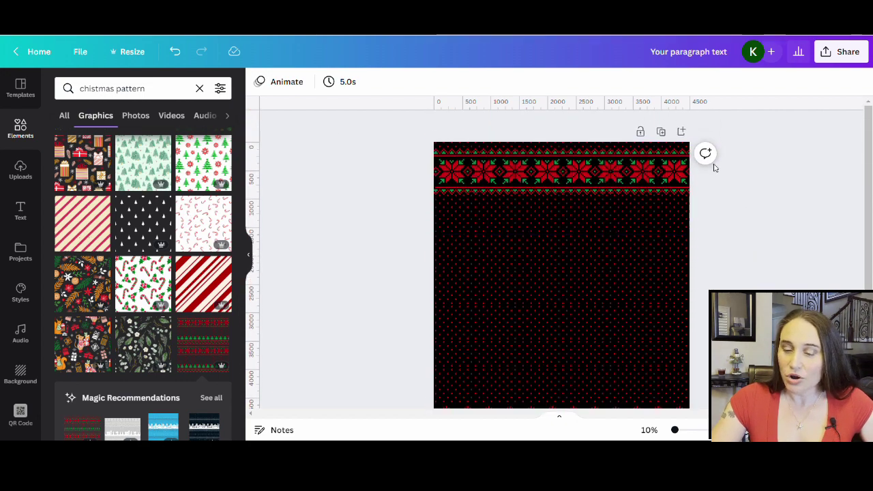
scroll(619, 383, "down", 1)
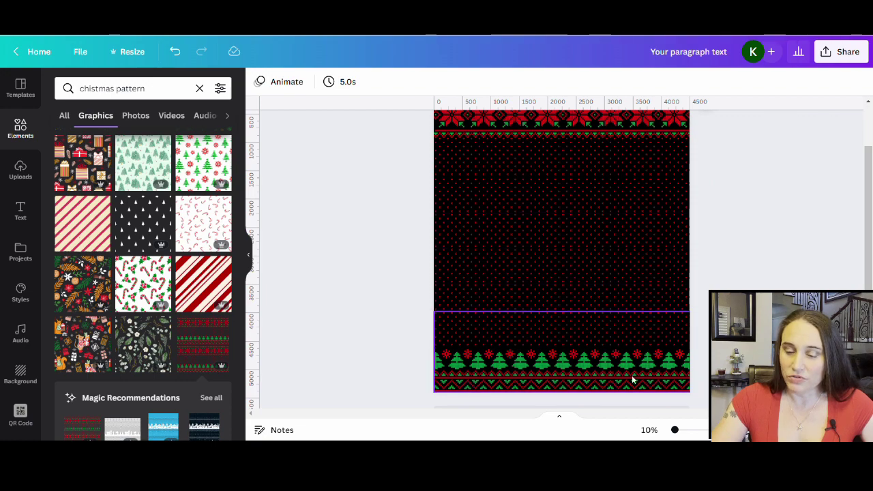
scroll(409, 341, "up", 2)
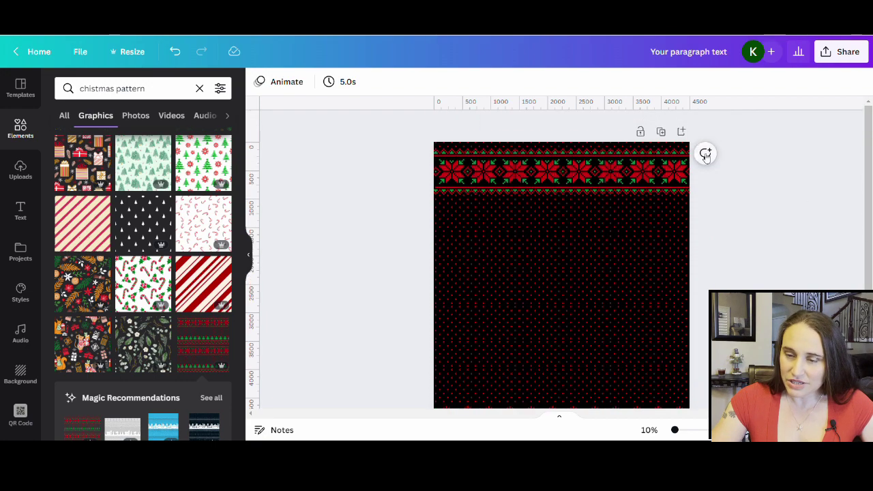
scroll(110, 306, "down", 3)
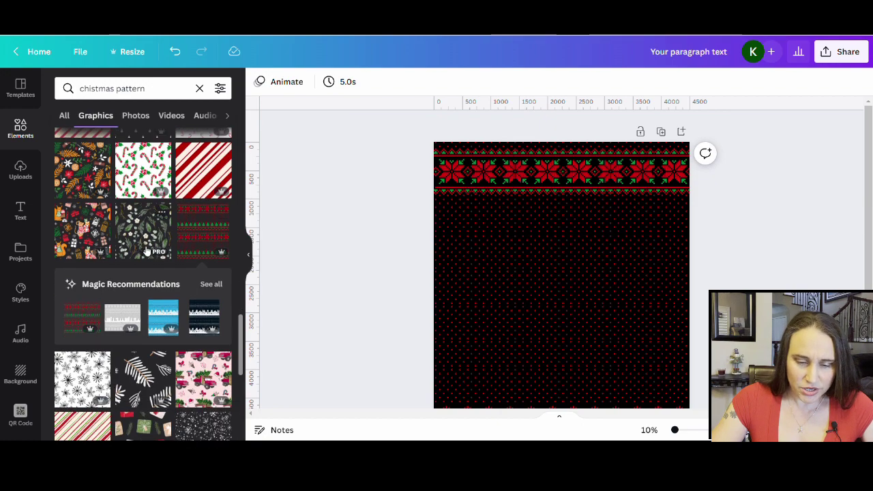
scroll(150, 251, "down", 5)
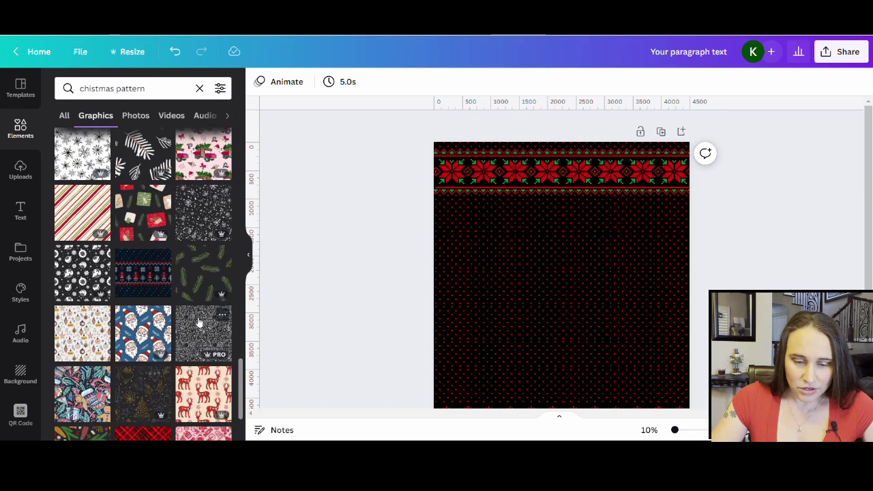
scroll(199, 323, "down", 5)
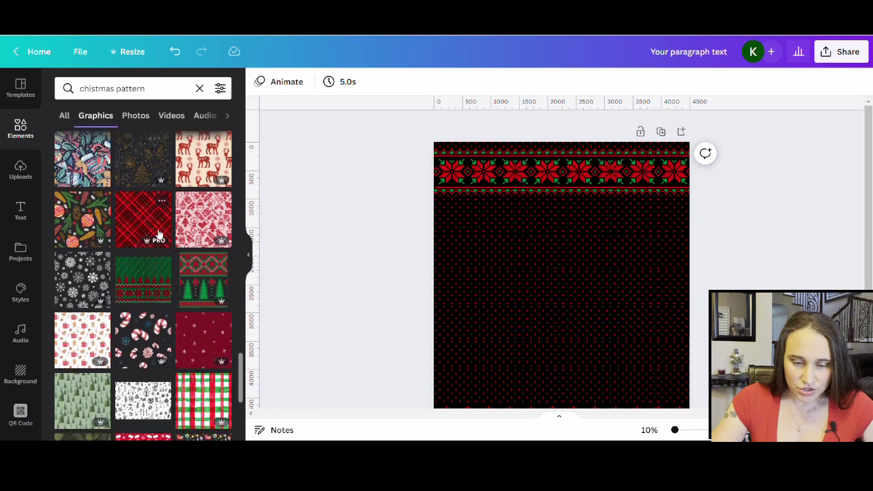
scroll(158, 234, "down", 1)
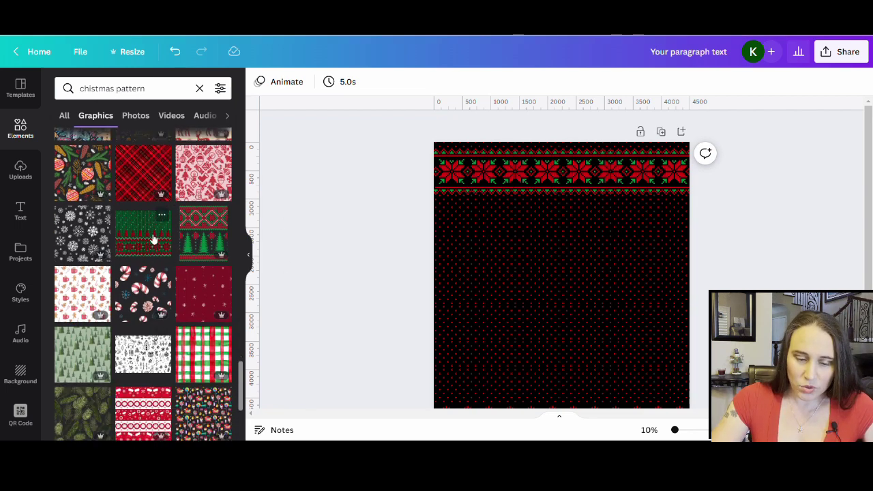
Place the tree-and-diamond sweater pattern at the left edge and browse similar recommendations.
left_click(203, 232)
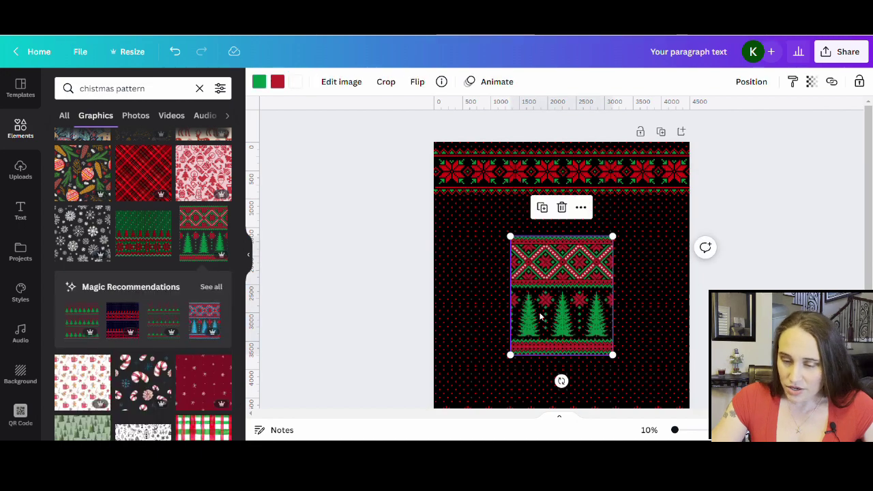
left_click_drag(583, 326, 507, 289)
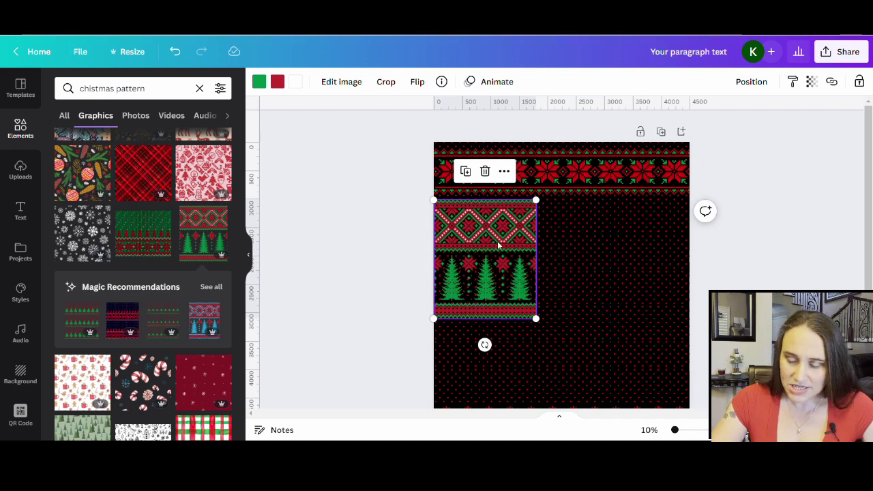
left_click(211, 287)
scroll(143, 169, "down", 2)
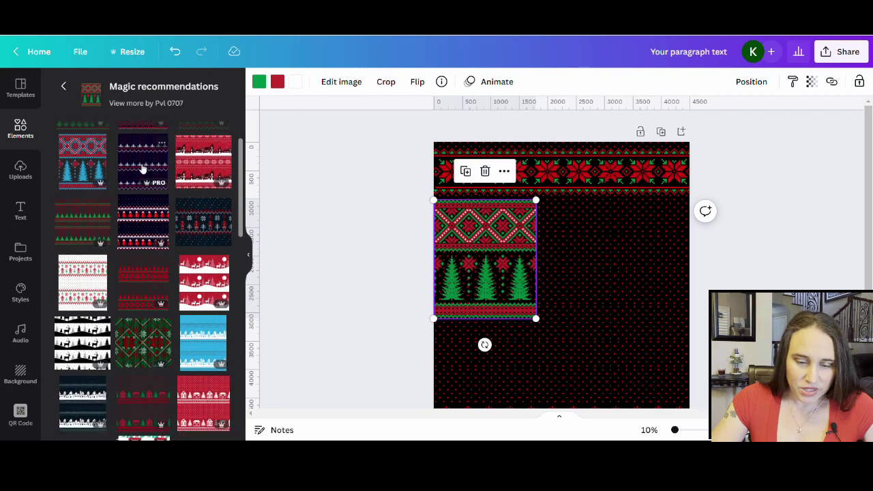
scroll(146, 170, "down", 3)
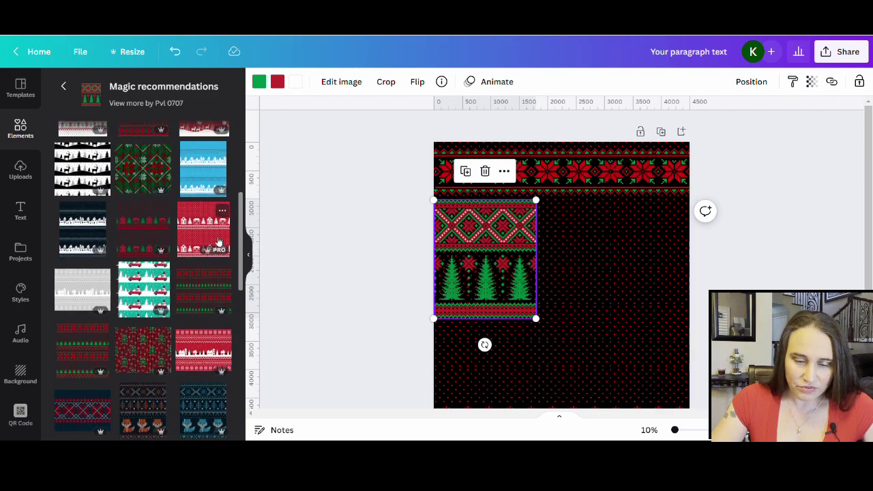
scroll(186, 335, "down", 3)
scroll(169, 354, "down", 2)
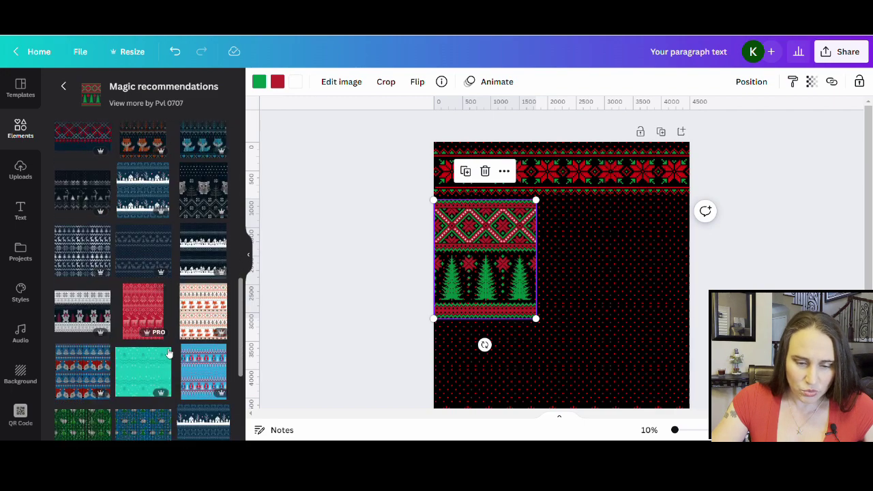
scroll(169, 354, "up", 1)
scroll(164, 327, "down", 5)
scroll(150, 316, "up", 5)
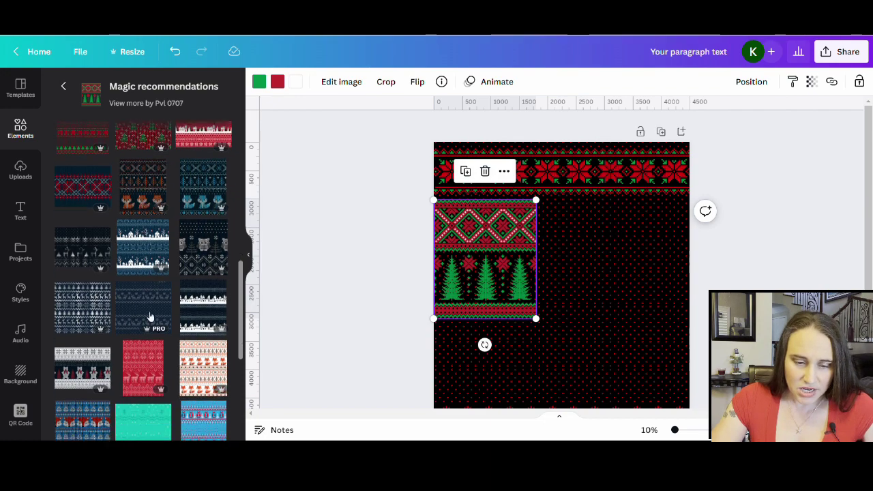
scroll(139, 317, "down", 2)
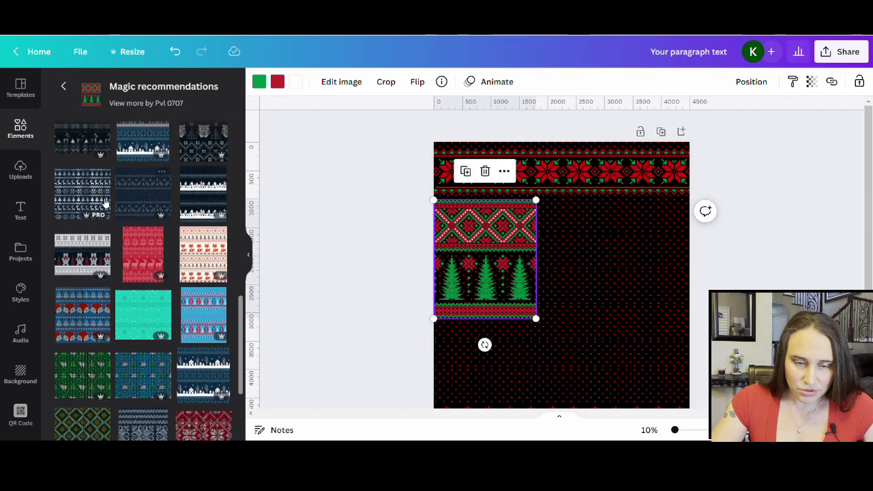
scroll(155, 304, "down", 3)
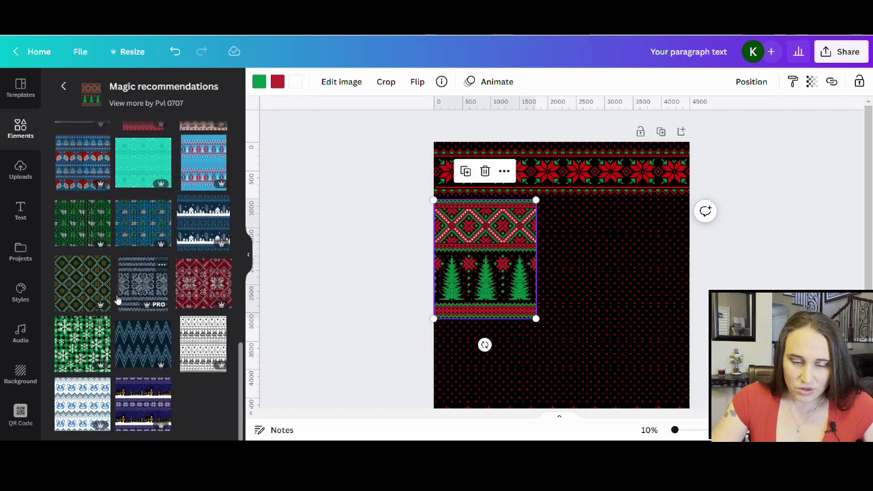
scroll(136, 293, "up", 10)
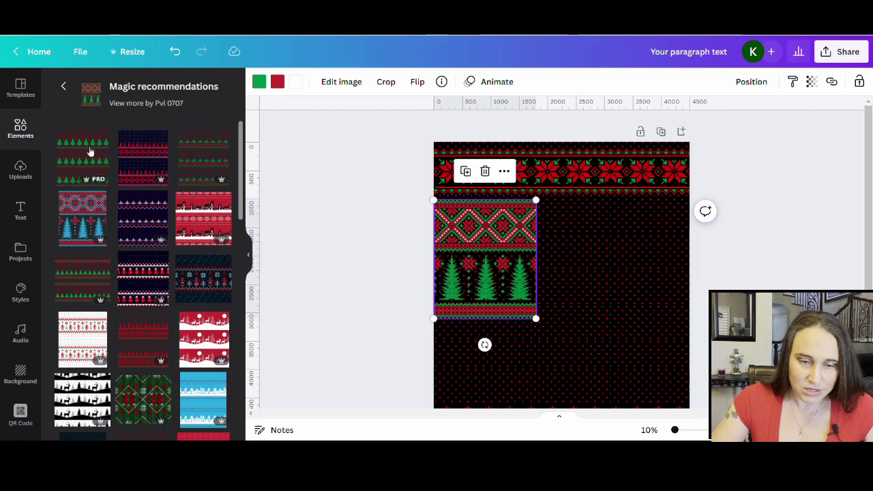
left_click(63, 86)
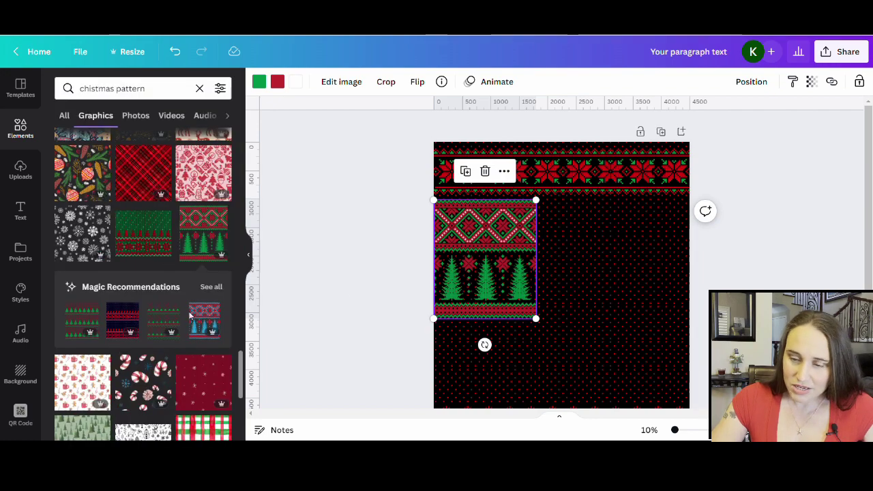
Crop the diamond band off the tree pattern and snap the trees to the left edge.
left_click_drag(520, 233, 614, 245)
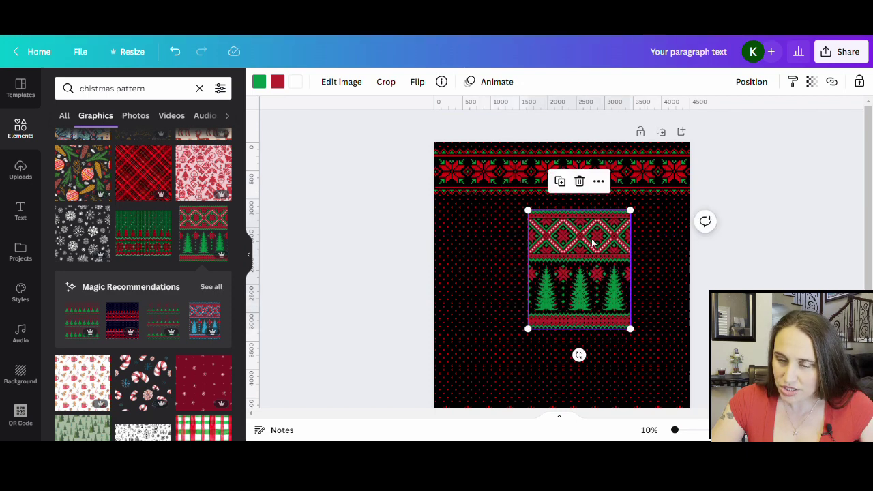
double_click(592, 244)
left_click_drag(633, 215, 639, 269)
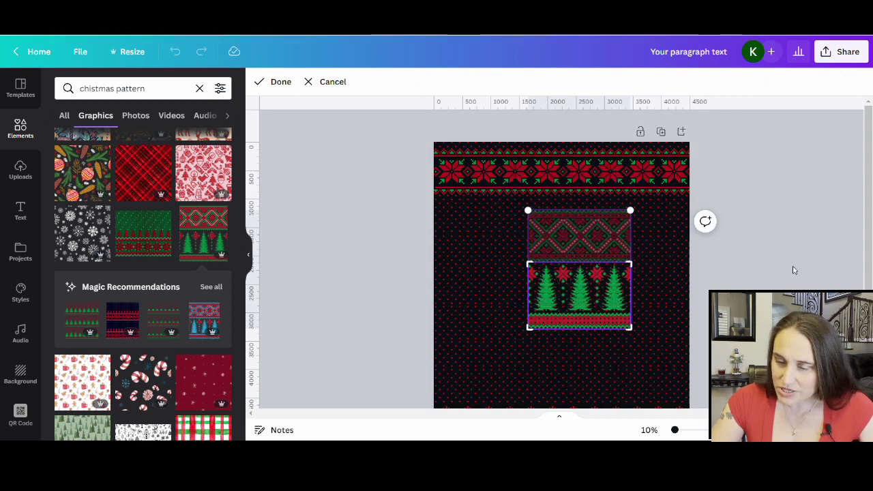
left_click(815, 278)
left_click_drag(504, 253, 476, 235)
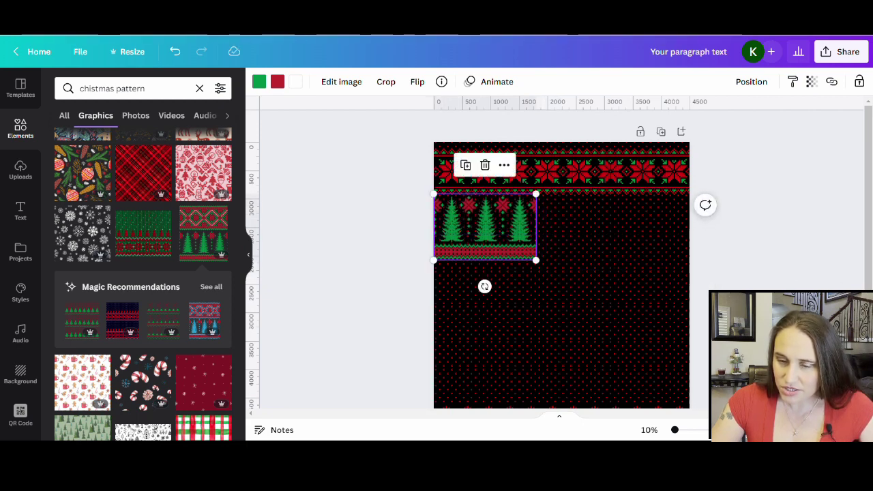
key("Escape")
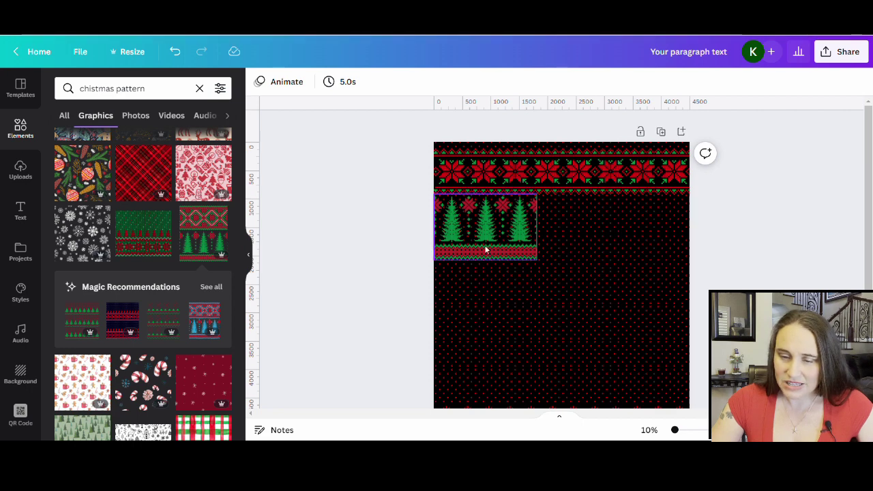
Duplicate the tree strip and push the copy to the page's right edge.
scroll(818, 253, "down", 2)
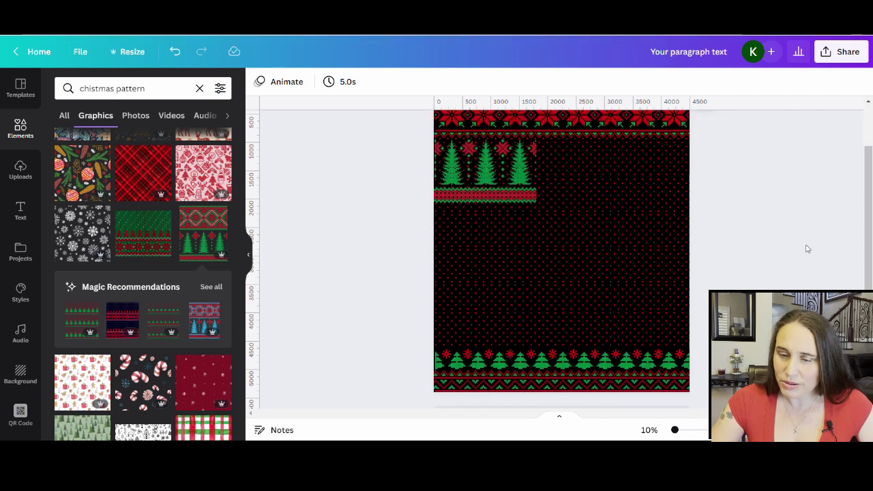
left_click(465, 184)
left_click_drag(476, 192, 569, 184)
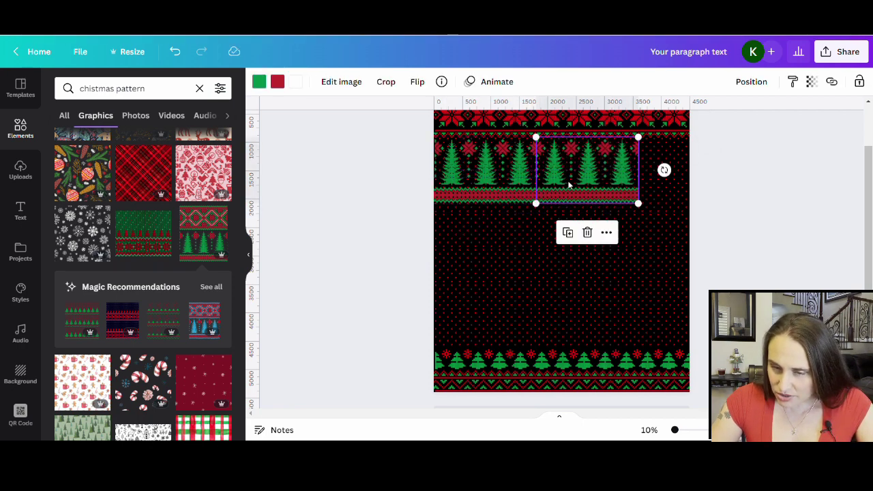
left_click(858, 243)
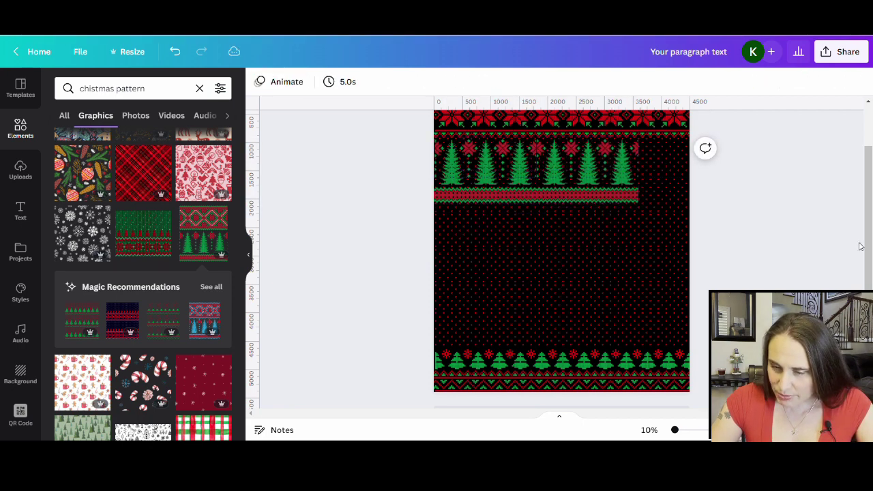
left_click(580, 178)
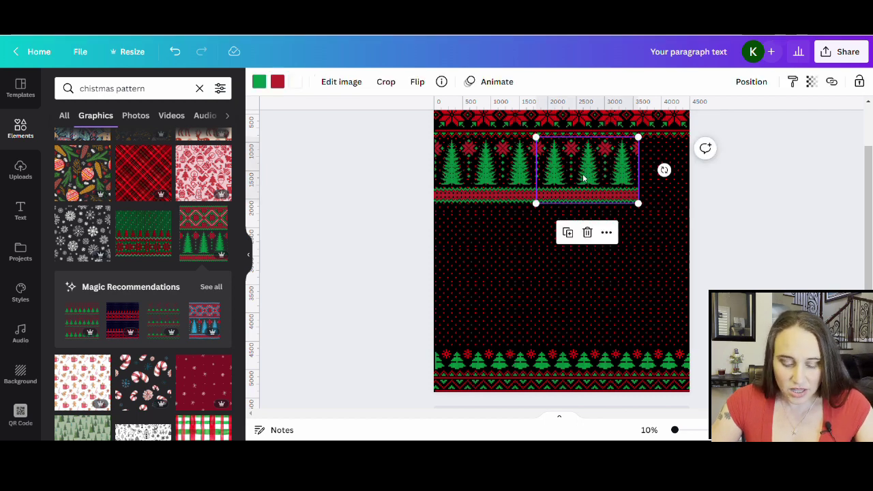
key("Down")
key("Right")
left_click_drag(582, 179, 685, 179)
left_click(765, 262)
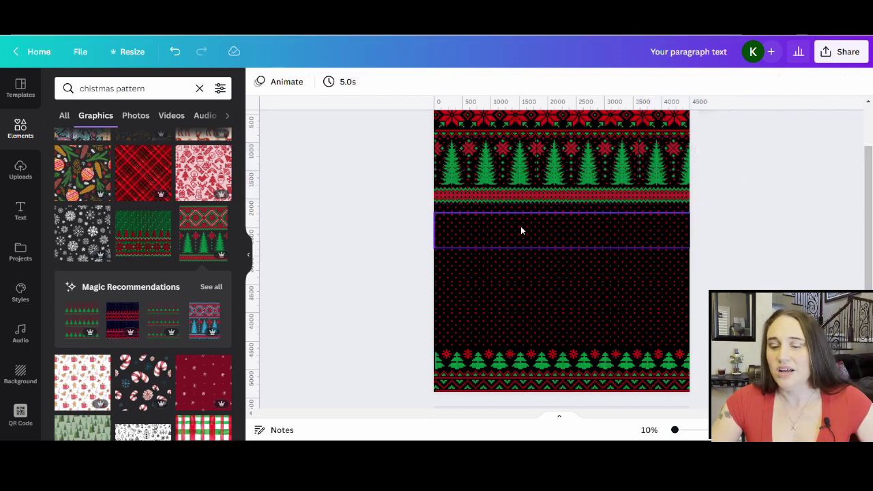
Add the red-and-green striped snowflake pattern from the christmas pattern results.
scroll(760, 216, "up", 2)
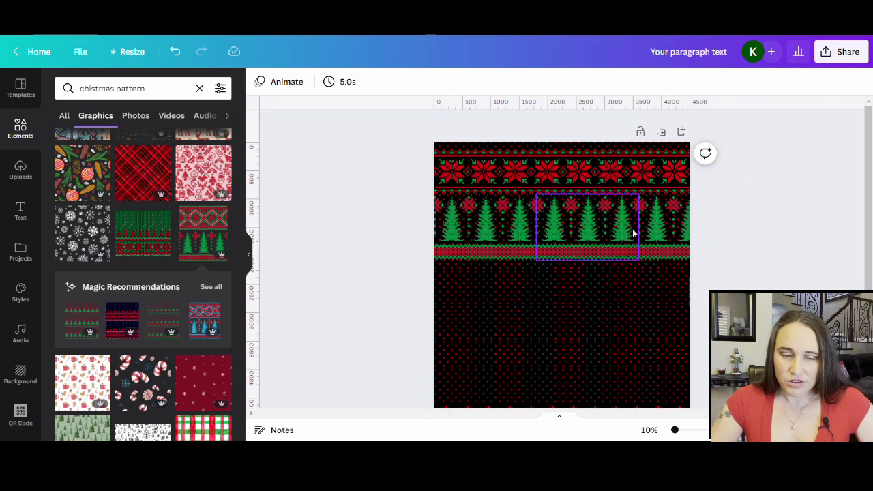
scroll(117, 286, "up", 10)
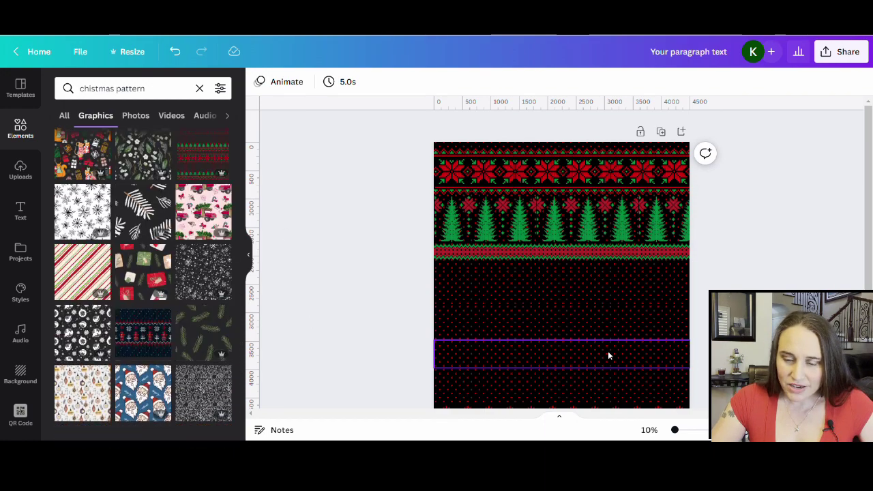
scroll(127, 283, "up", 2)
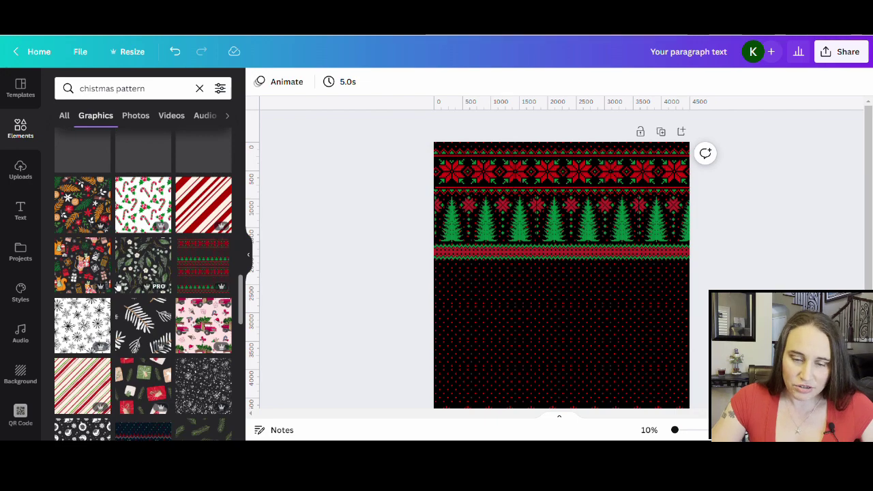
scroll(127, 283, "up", 3)
scroll(127, 283, "up", 15)
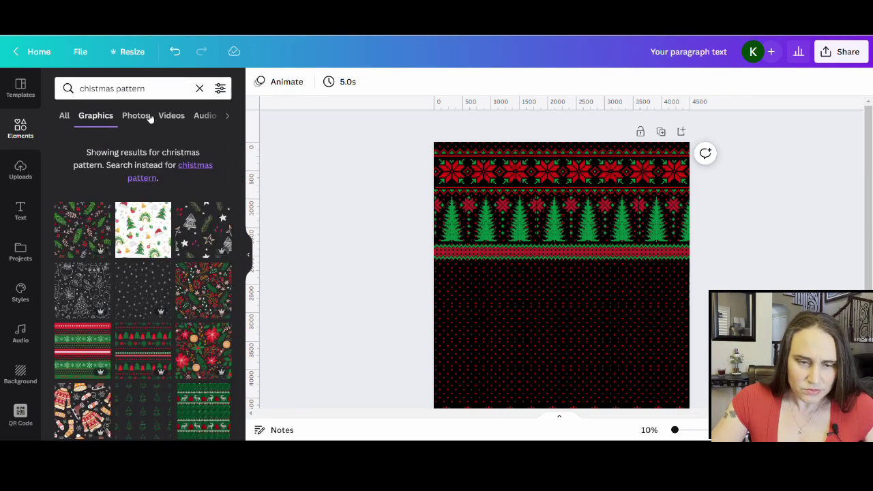
scroll(184, 307, "down", 1)
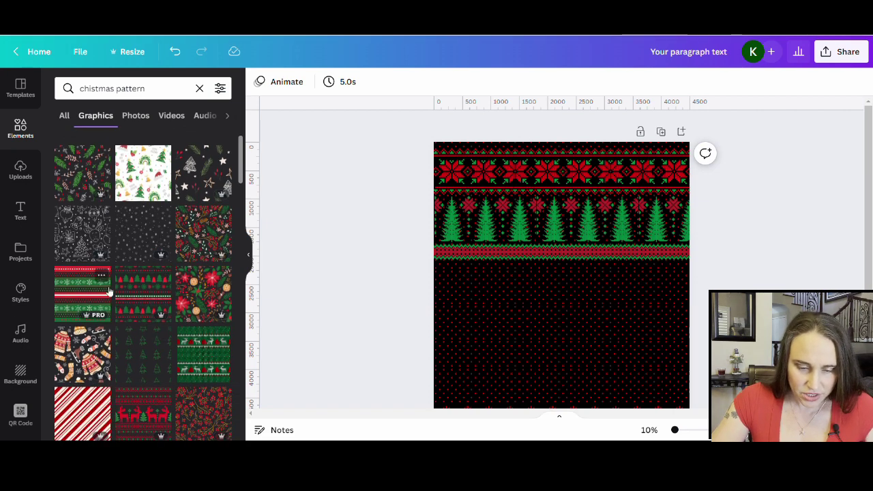
scroll(89, 281, "down", 1)
scroll(88, 281, "down", 2)
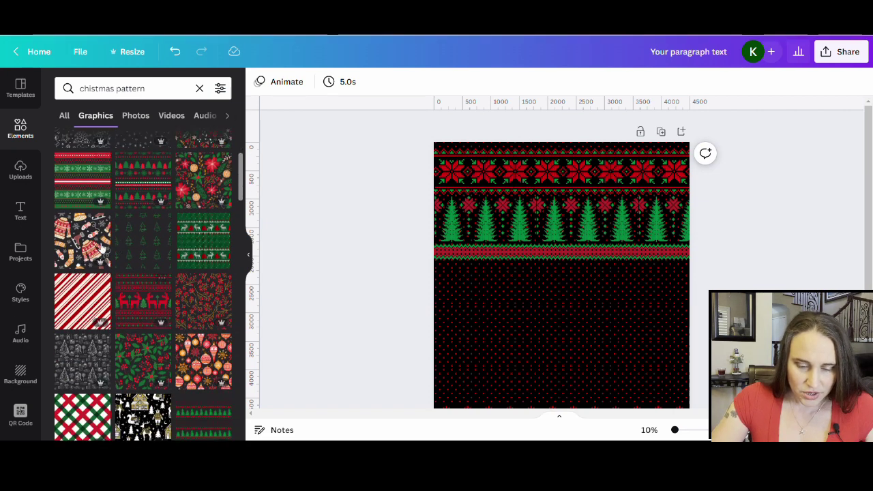
left_click(77, 191)
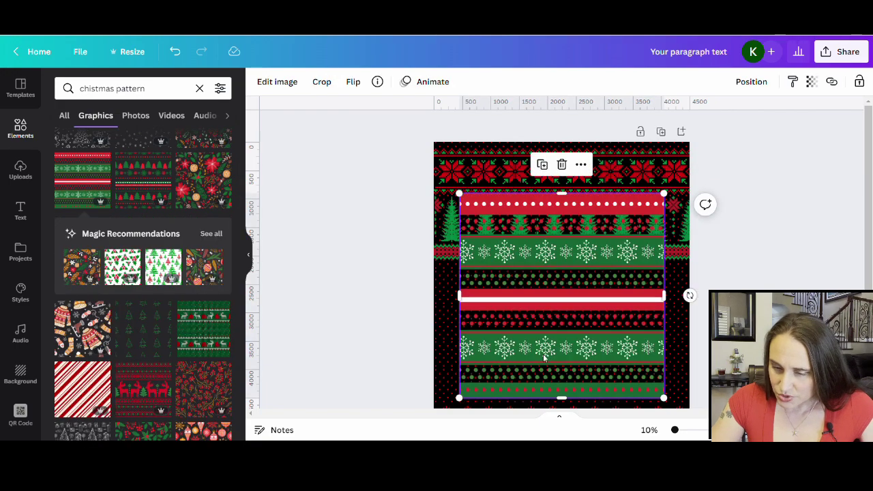
Rotate the snowflake pattern to -180°, align it left and widen it to page width.
scroll(626, 247, "down", 3)
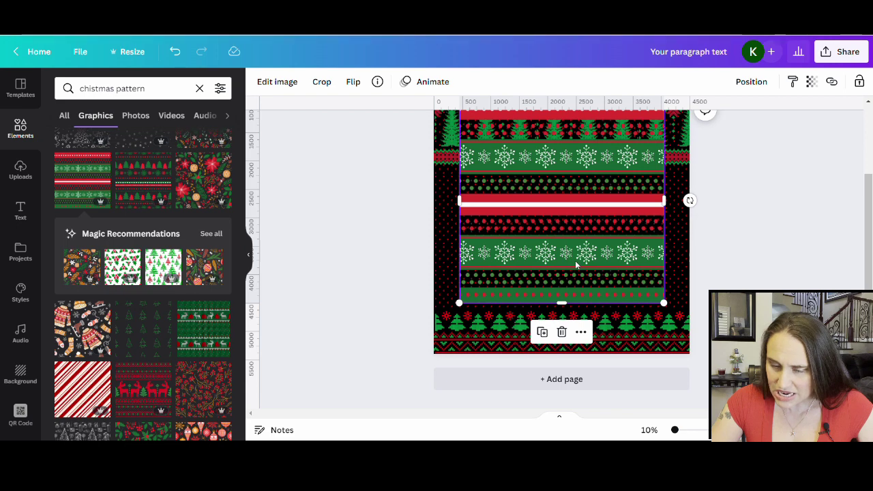
scroll(580, 266, "up", 2)
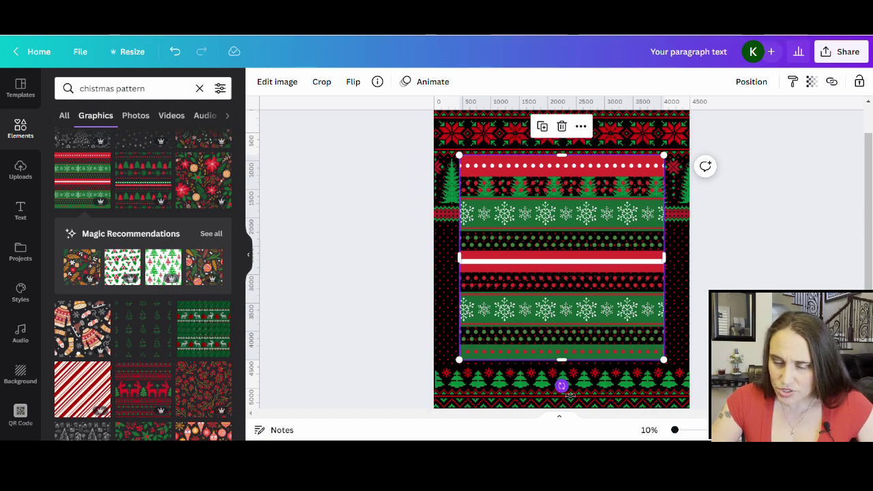
left_click_drag(562, 386, 566, 119)
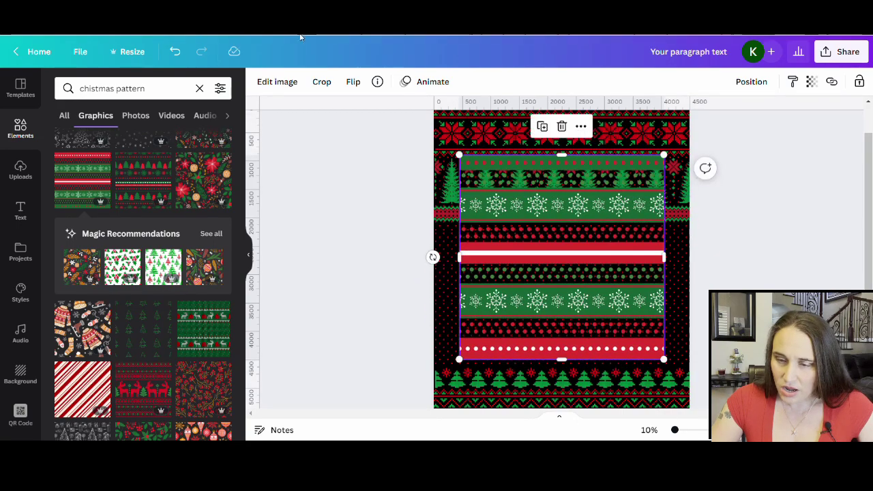
left_click(356, 84)
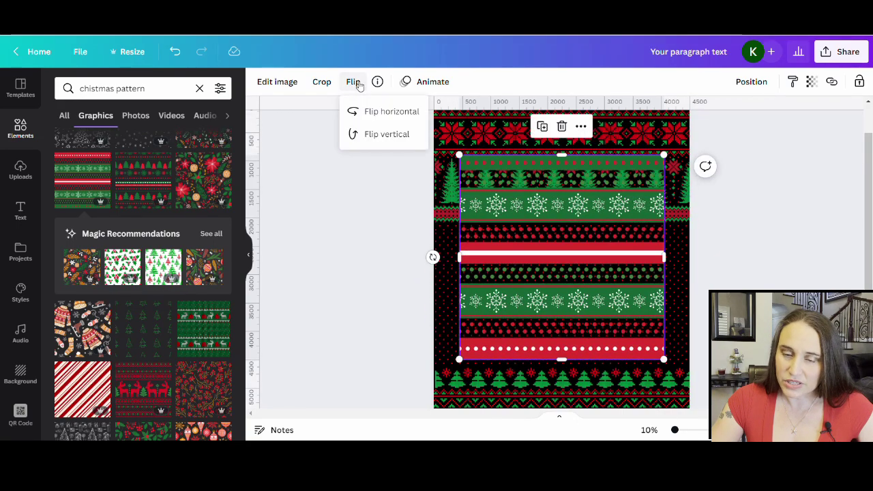
left_click(377, 308)
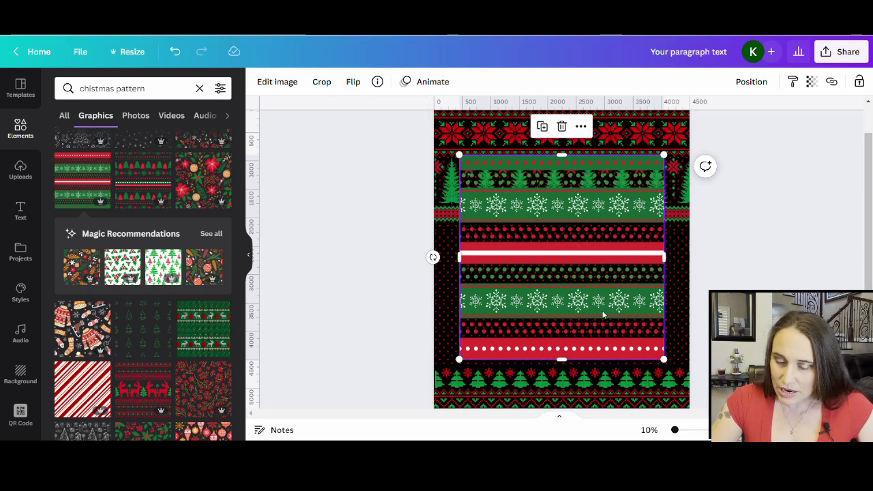
left_click_drag(603, 314, 581, 321)
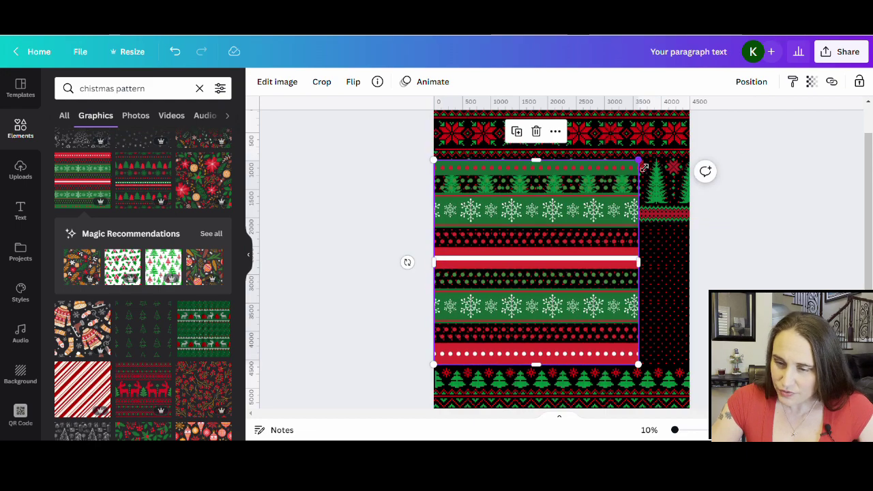
left_click_drag(638, 161, 727, 143)
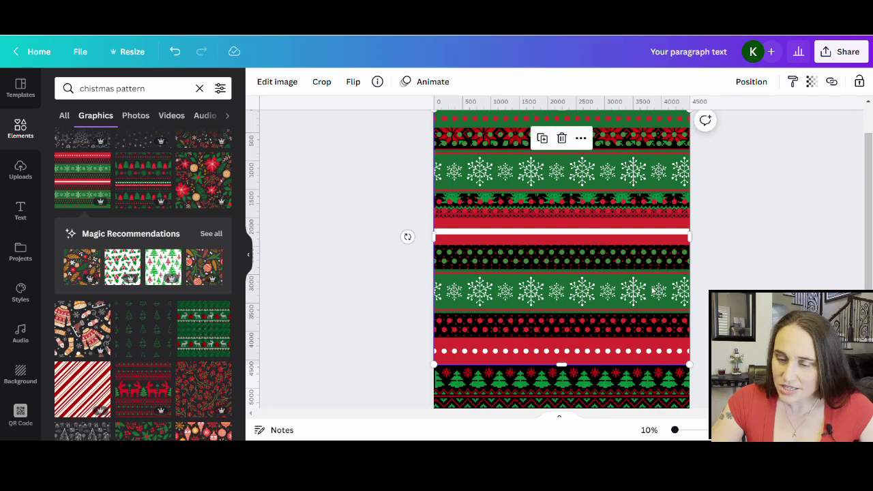
Crop off the pattern's upper part, keeping the snowflake-and-red-dot band.
double_click(668, 167)
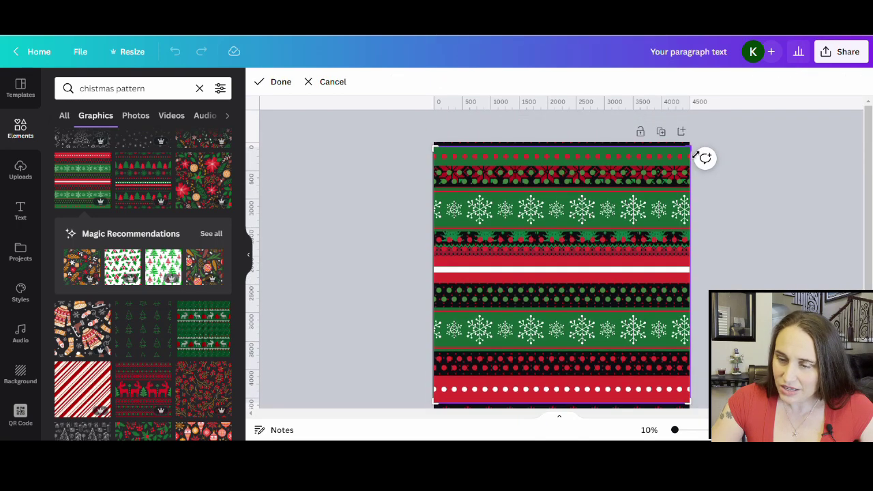
left_click_drag(698, 177, 707, 313)
left_click(831, 273)
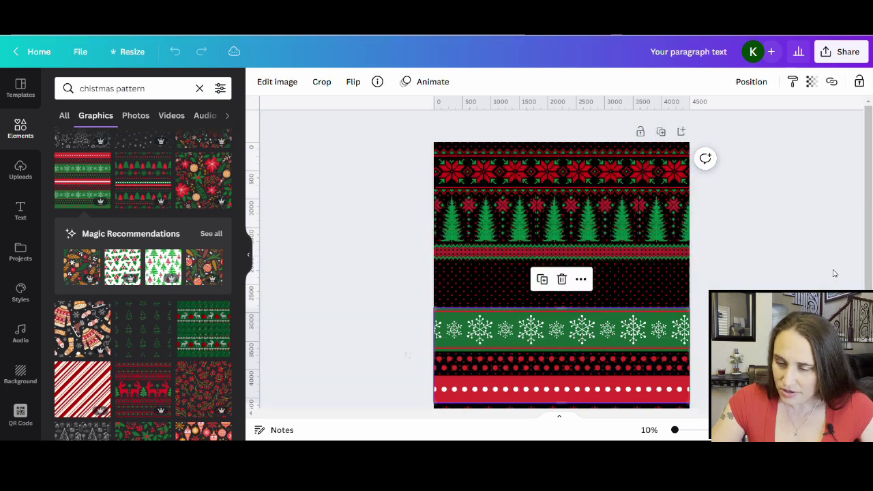
Deselect the bottom band and browse the Christmas pattern graphics results.
left_click(788, 268)
scroll(788, 268, "down", 1)
scroll(789, 268, "down", 1)
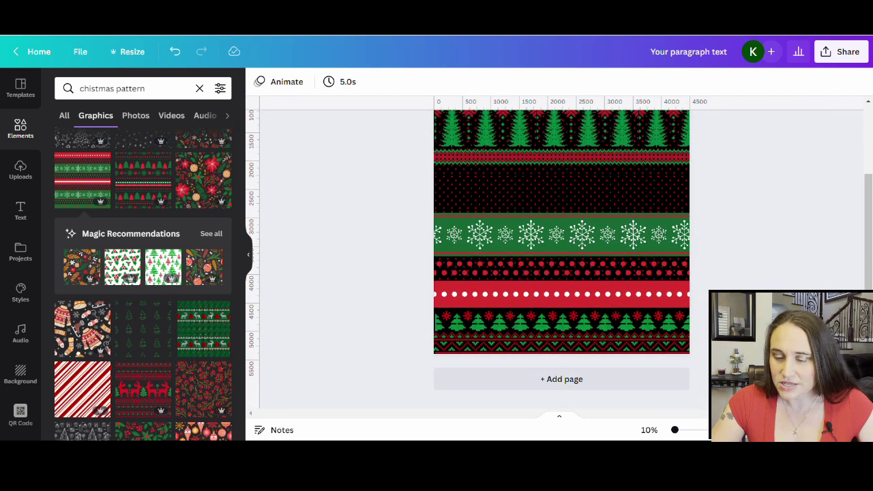
scroll(621, 206, "up", 2)
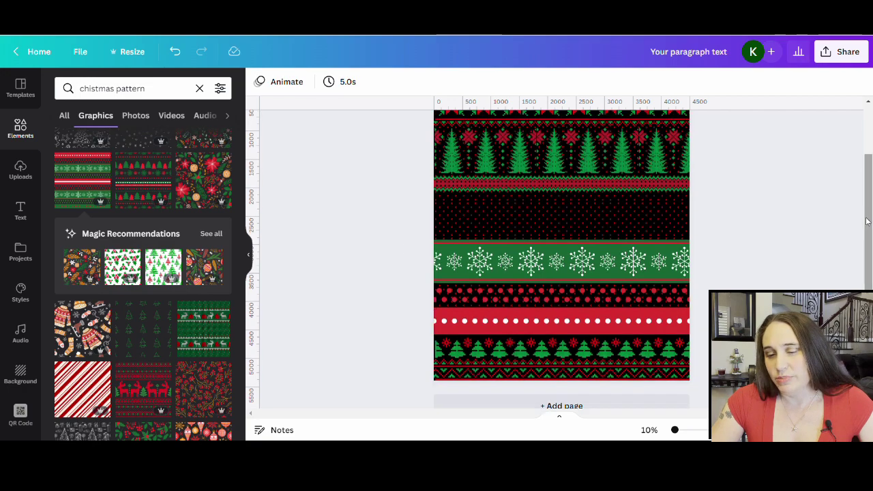
scroll(732, 214, "down", 2)
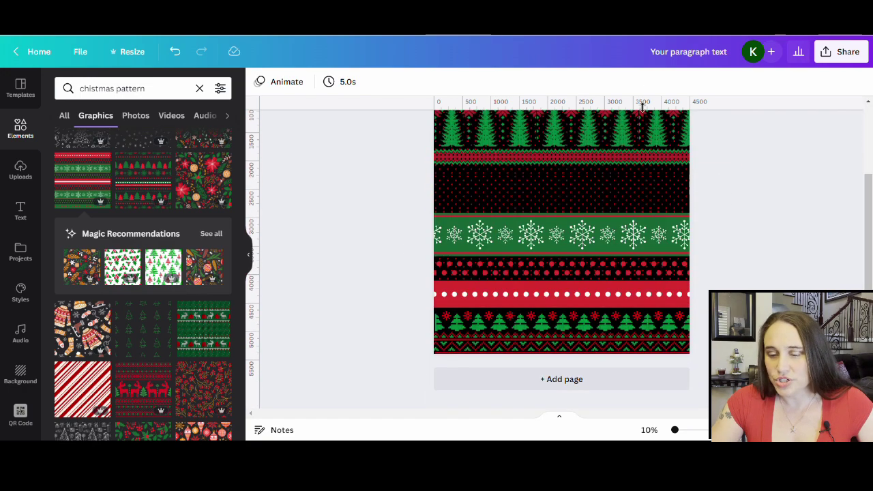
scroll(576, 313, "up", 2)
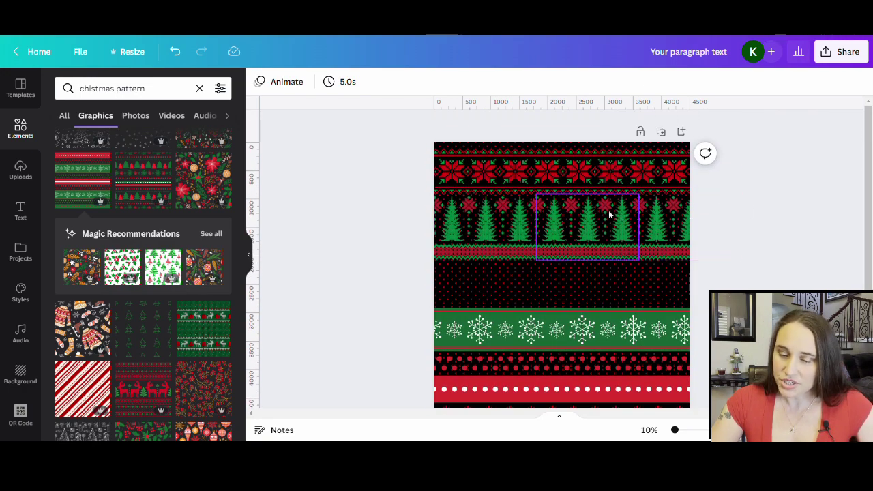
scroll(557, 253, "down", 2)
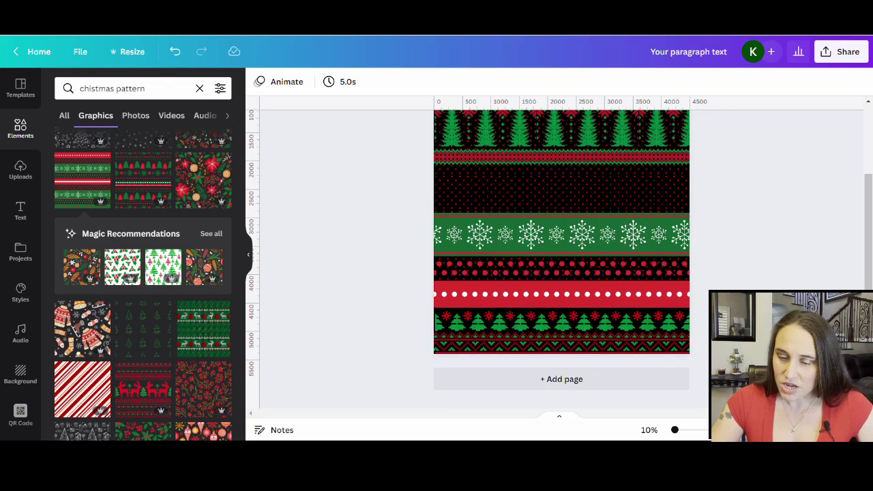
scroll(759, 224, "up", 1)
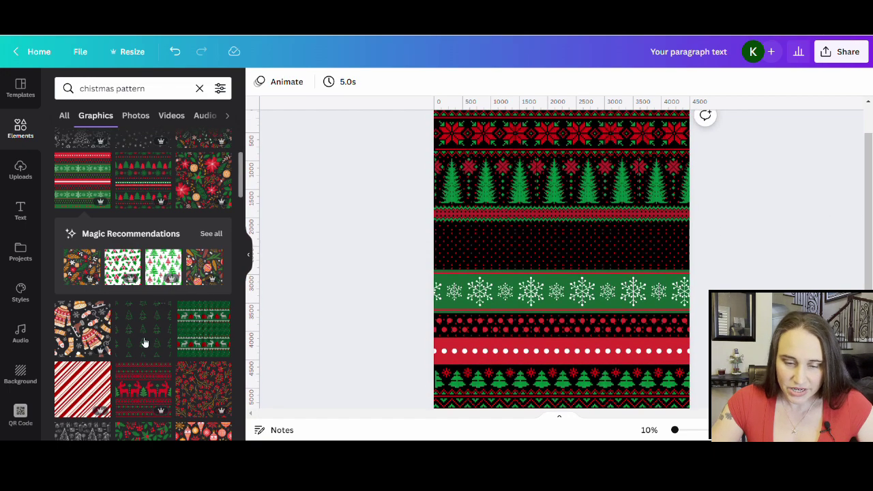
scroll(120, 295, "up", 3)
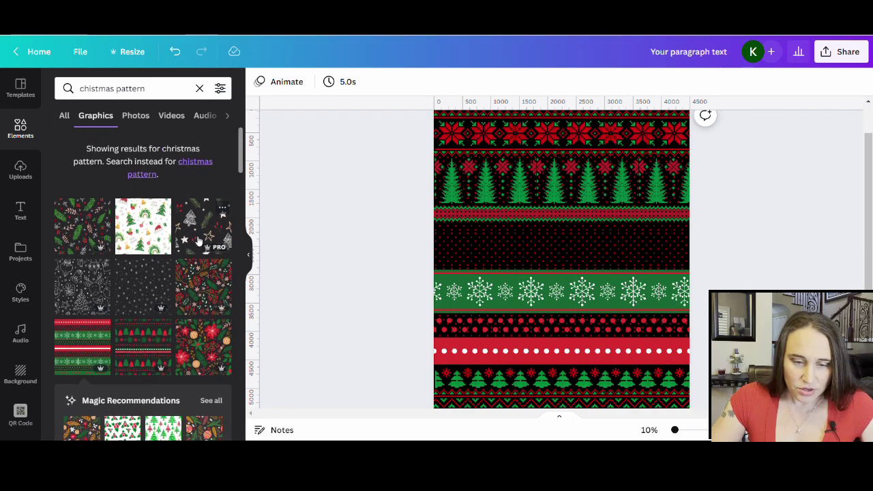
scroll(183, 239, "down", 4)
scroll(182, 239, "down", 2)
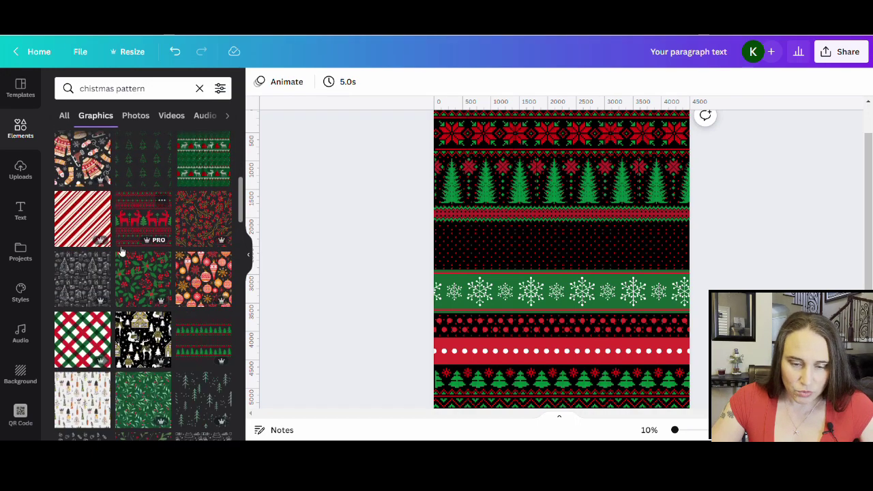
scroll(158, 235, "down", 3)
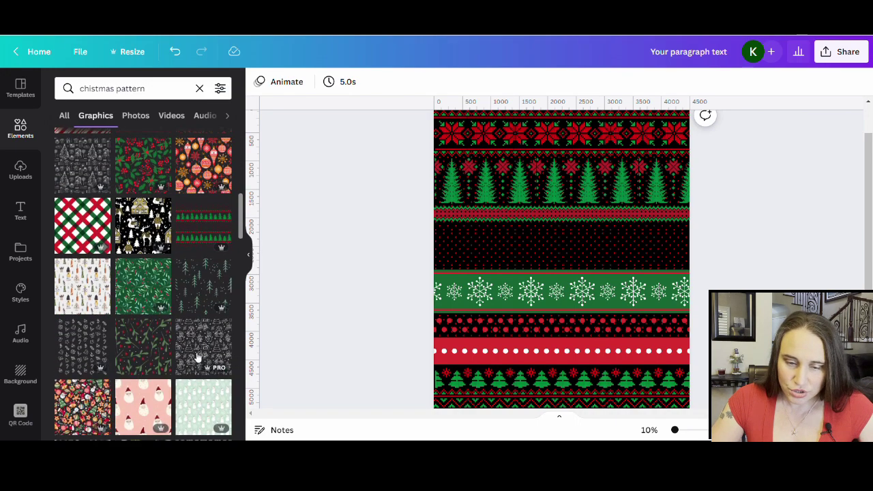
scroll(156, 285, "down", 5)
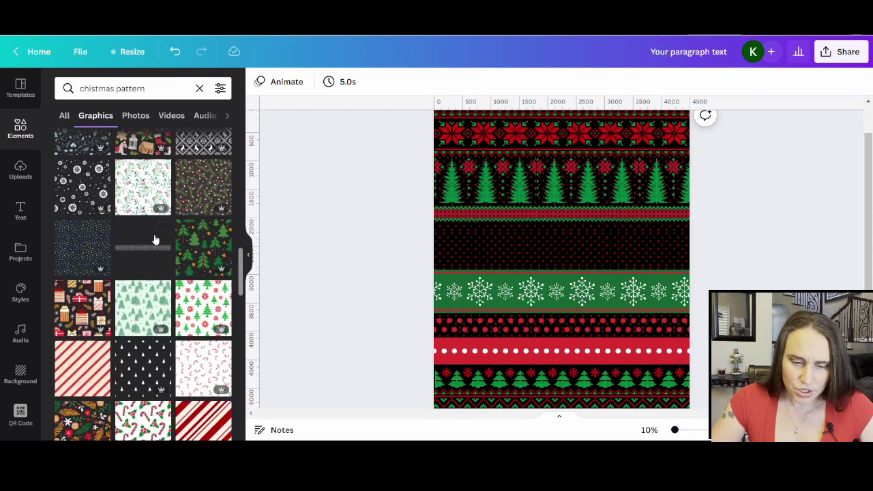
scroll(142, 184, "down", 3)
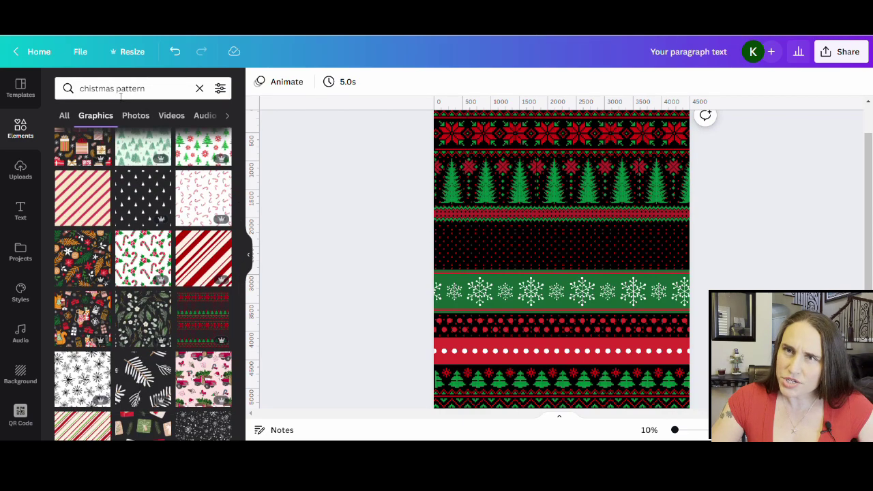
Search graphics for 'christmas sweater' and scroll through the results.
left_click_drag(116, 88, 140, 90)
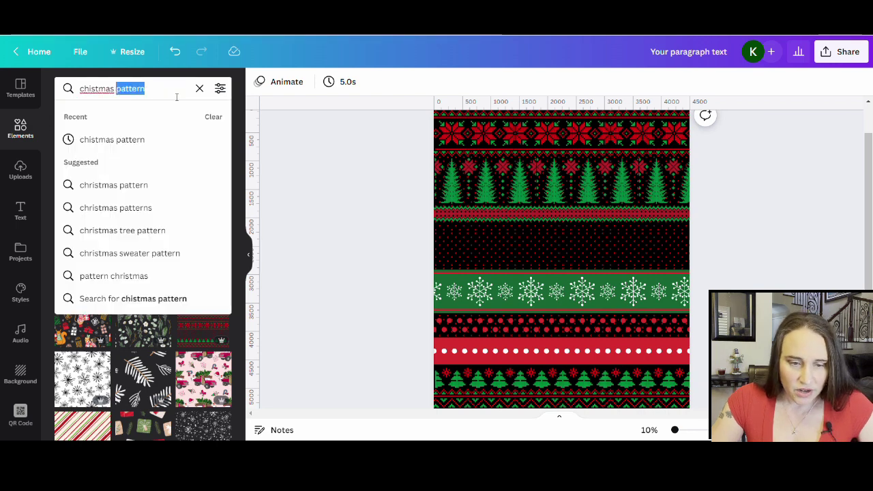
key("BackSpace")
key("BackSpace")
key("BackSpace")
key("BackSpace")
key("BackSpace")
key("BackSpace")
key("BackSpace")
key("BackSpace")
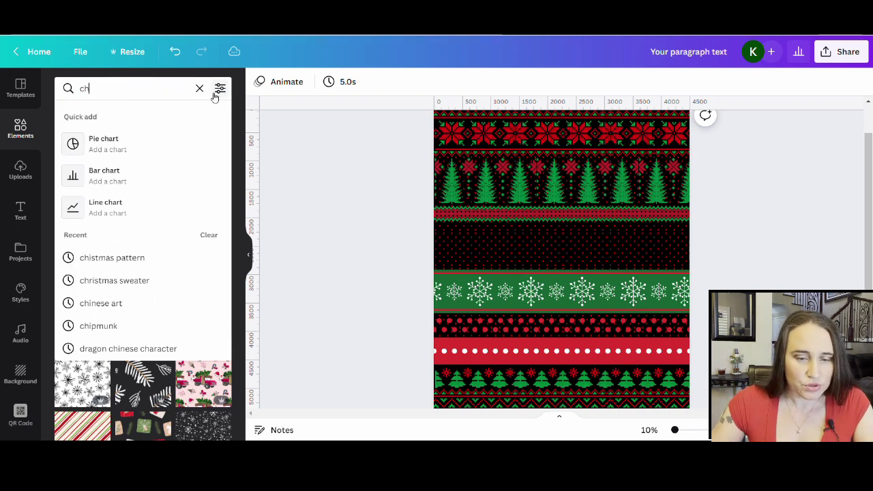
type("ristmas")
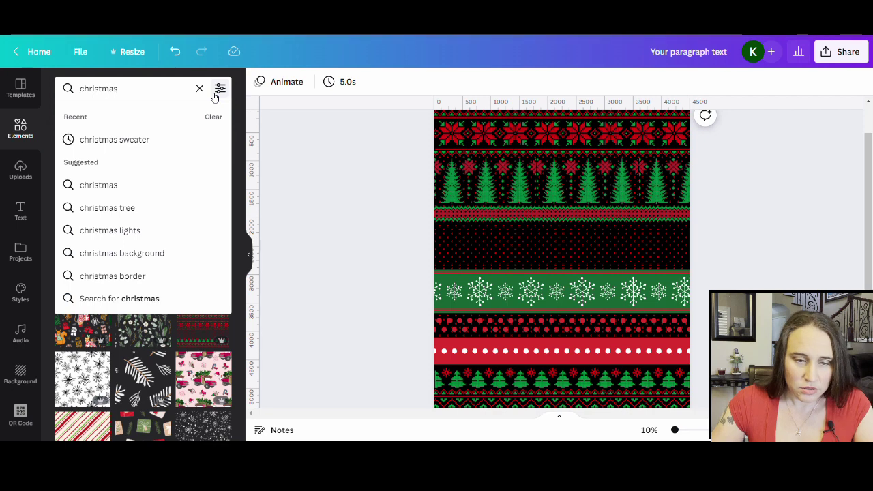
type(" swe")
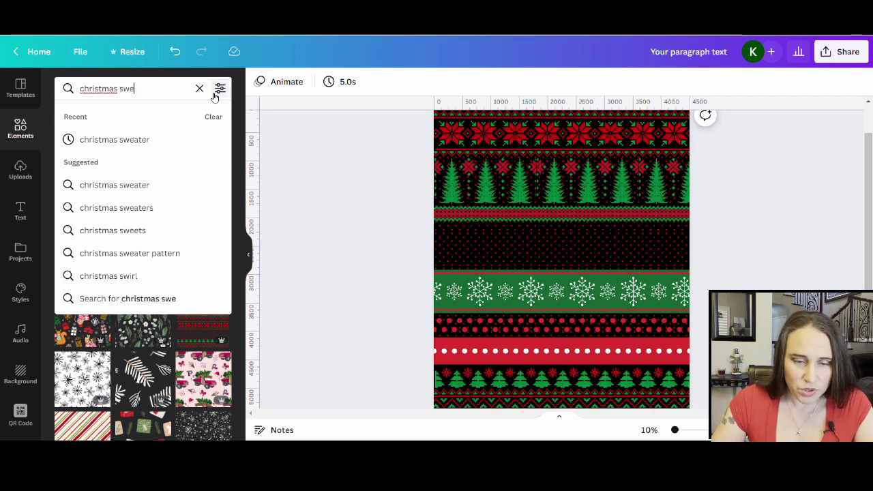
type("ater")
key("Return")
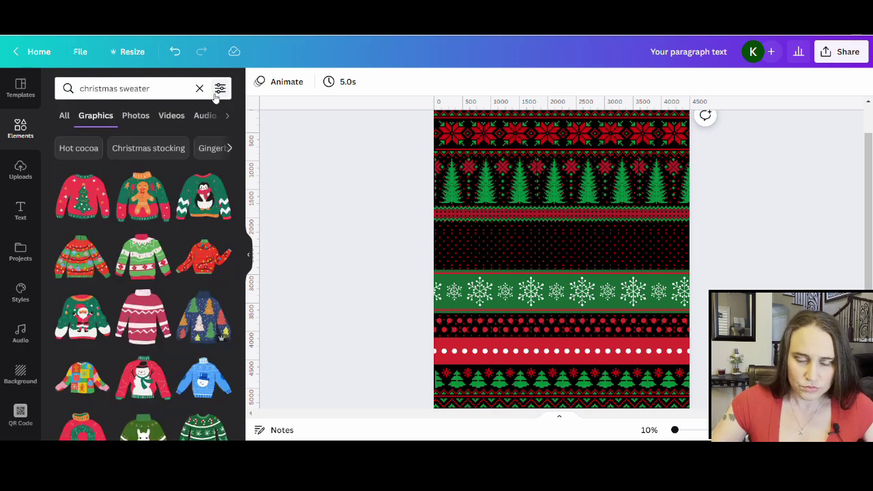
scroll(168, 213, "down", 4)
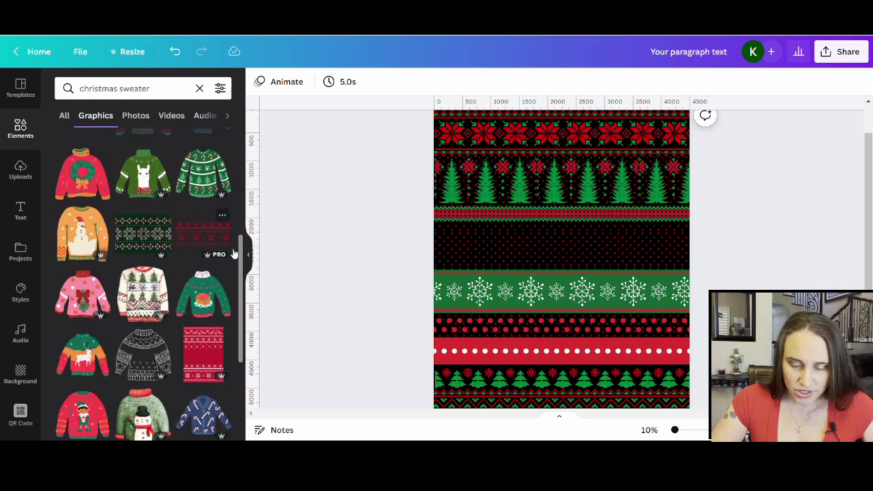
scroll(182, 233, "down", 2)
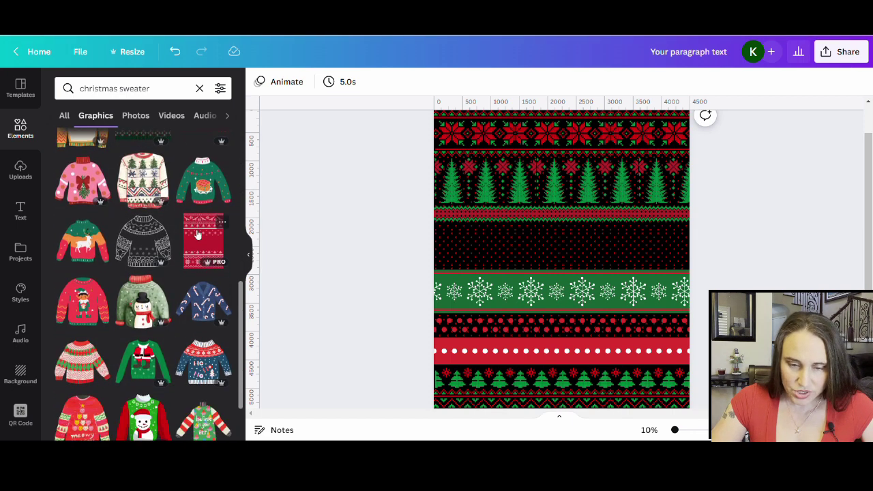
scroll(201, 286, "down", 3)
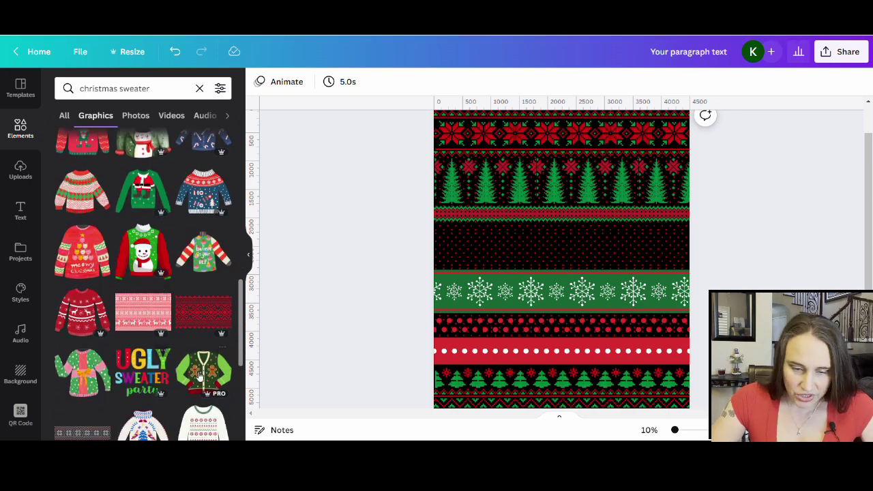
Add the pink reindeer sweater pattern and stretch it to the full page width.
left_click(127, 314)
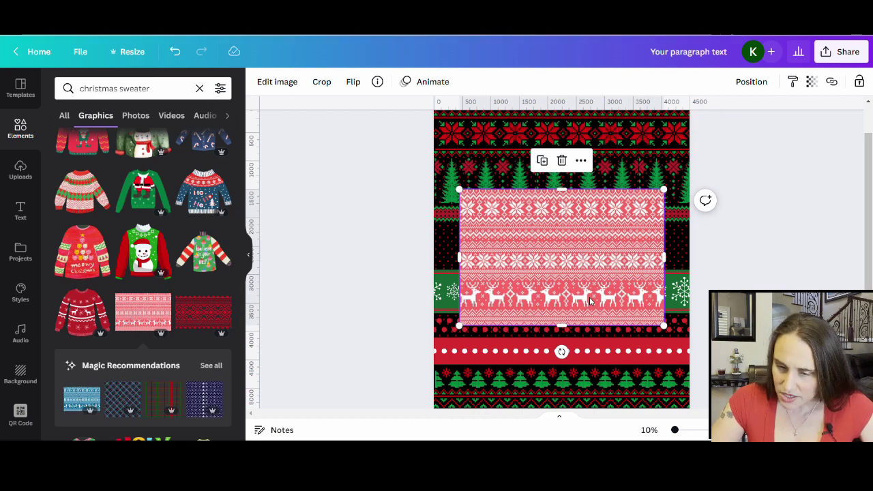
left_click_drag(591, 302, 570, 247)
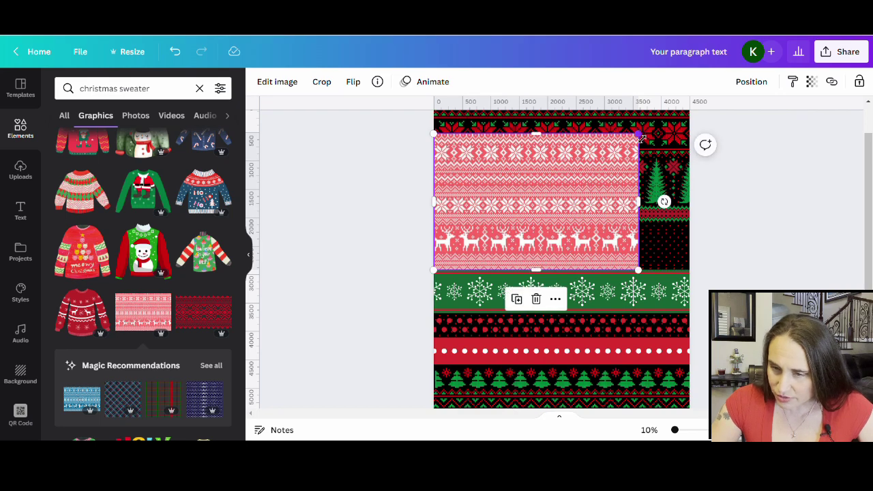
left_click_drag(640, 137, 702, 119)
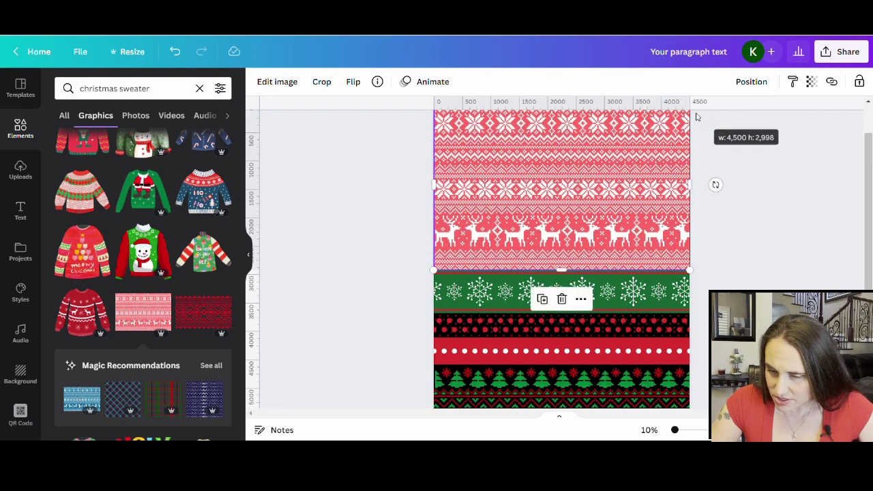
scroll(658, 176, "up", 1)
Crop the reindeer pattern to a narrow strip between the tree and snowflake bands.
double_click(647, 187)
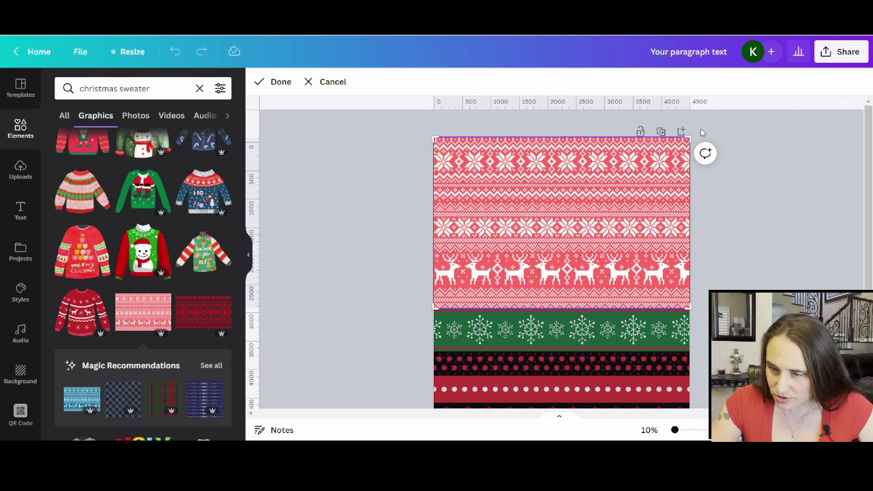
left_click_drag(698, 144, 707, 253)
left_click(735, 269)
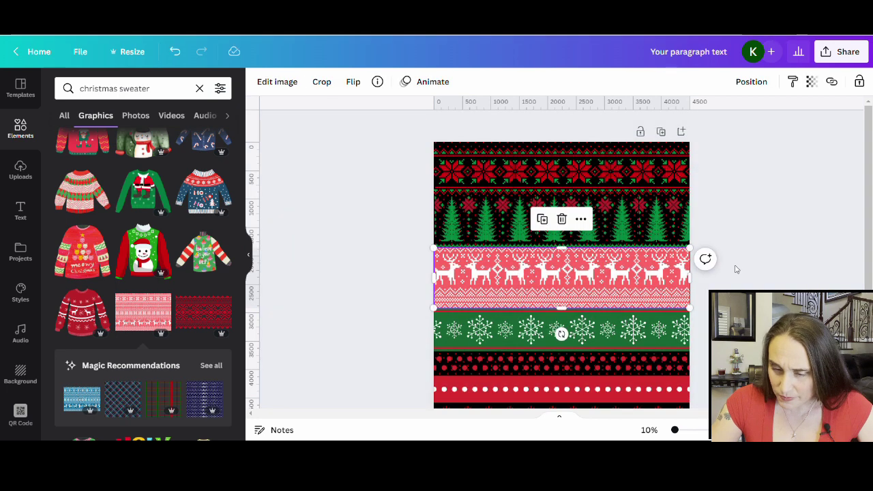
left_click(736, 269)
scroll(732, 279, "down", 3)
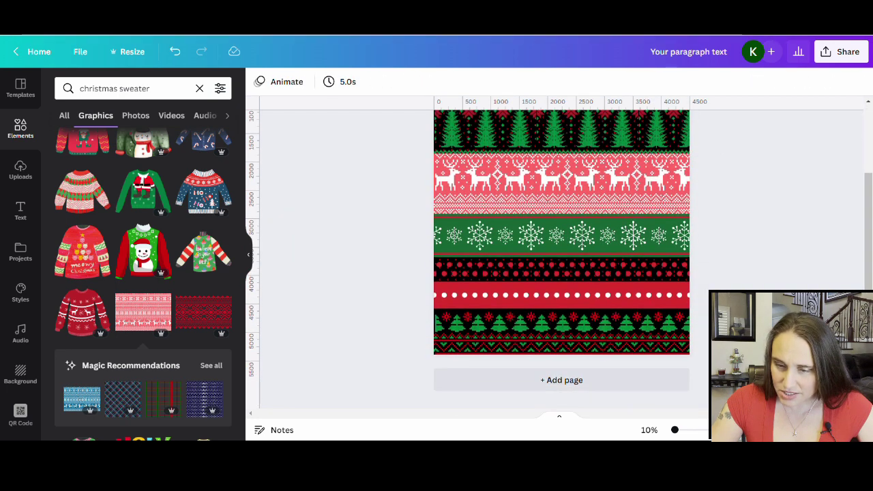
scroll(732, 278, "up", 2)
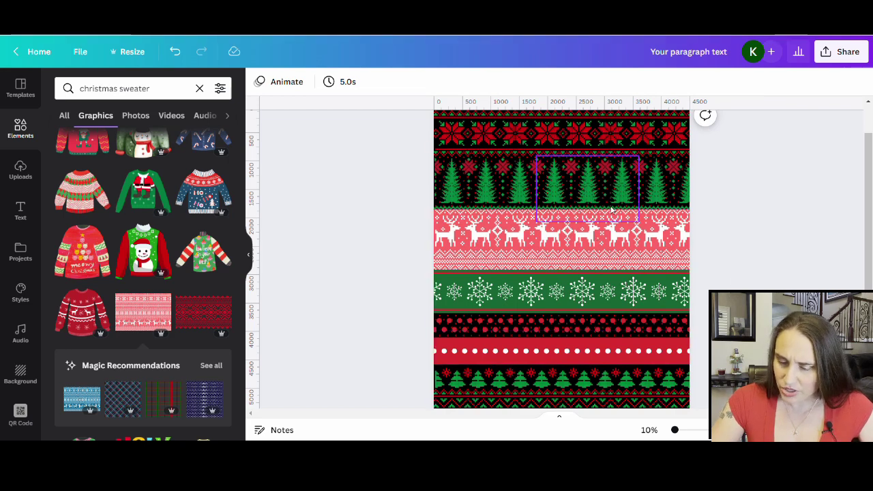
left_click(573, 225)
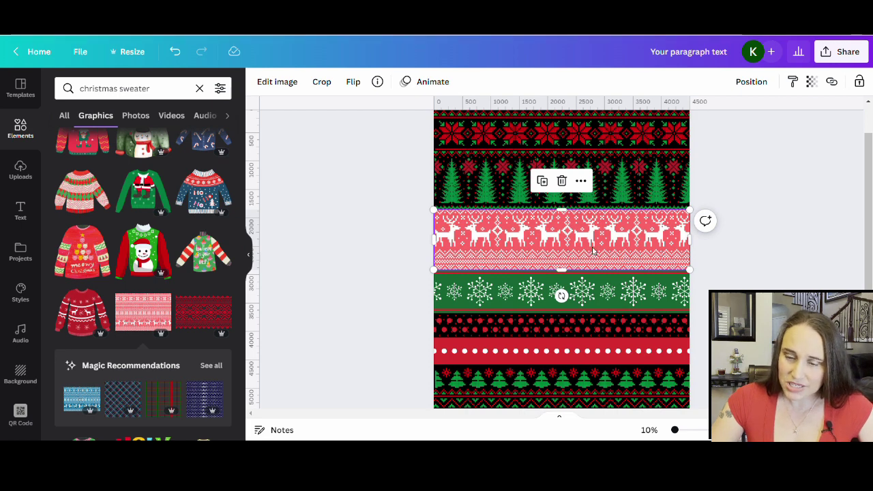
Adjust the reindeer band to saturation 100, brightness -46 and contrast 78.
left_click(276, 81)
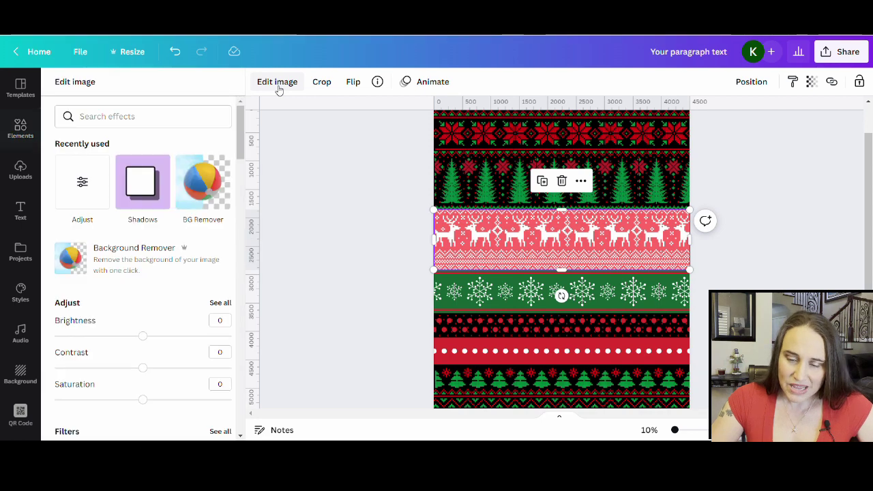
scroll(143, 381, "down", 2)
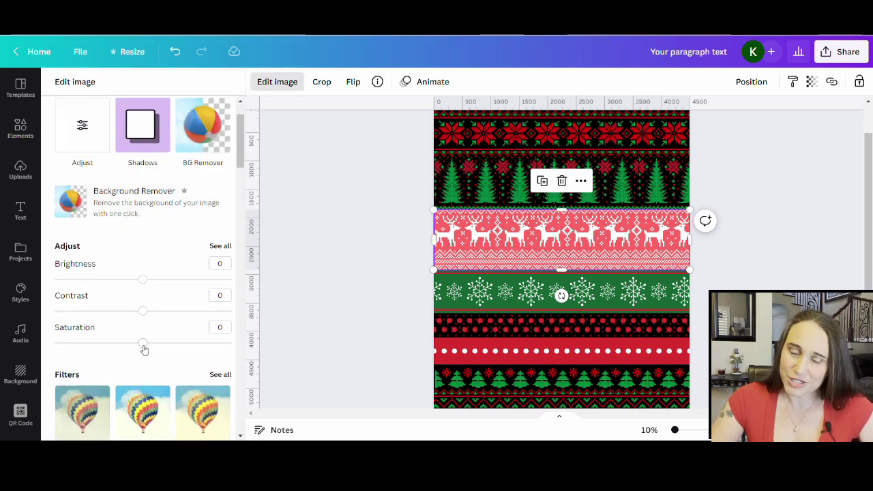
left_click_drag(145, 349, 243, 357)
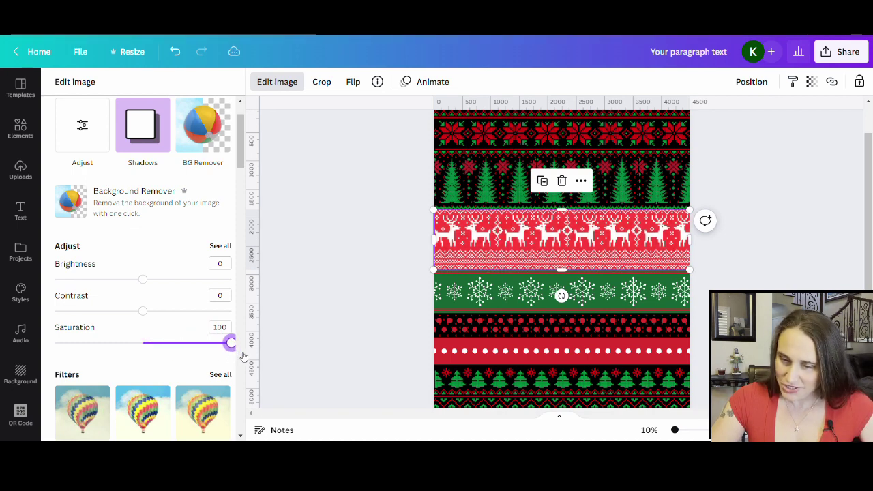
left_click(303, 295)
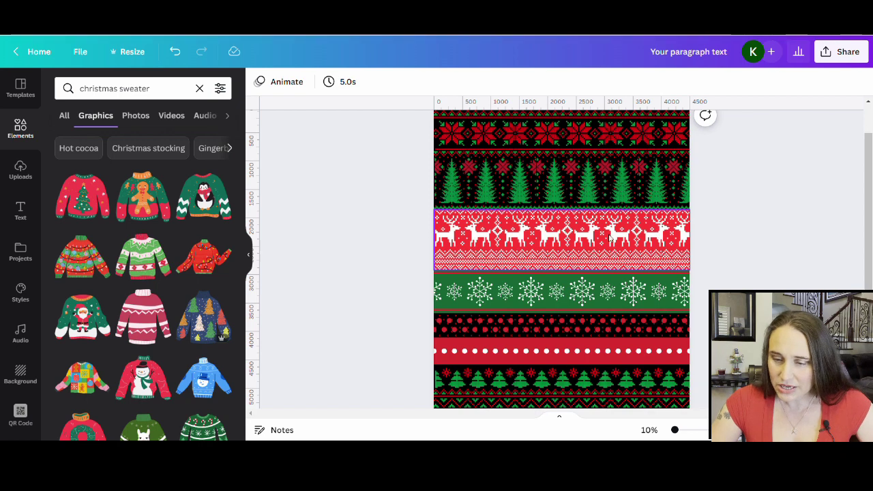
left_click(573, 252)
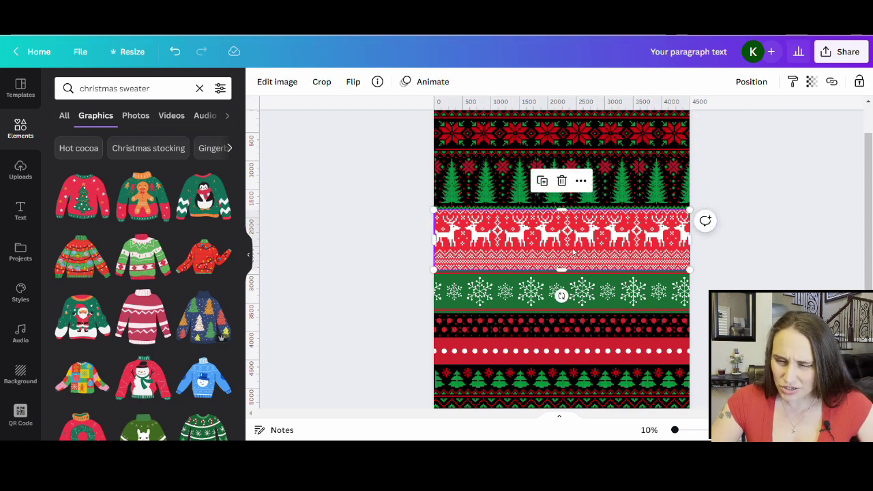
left_click(273, 82)
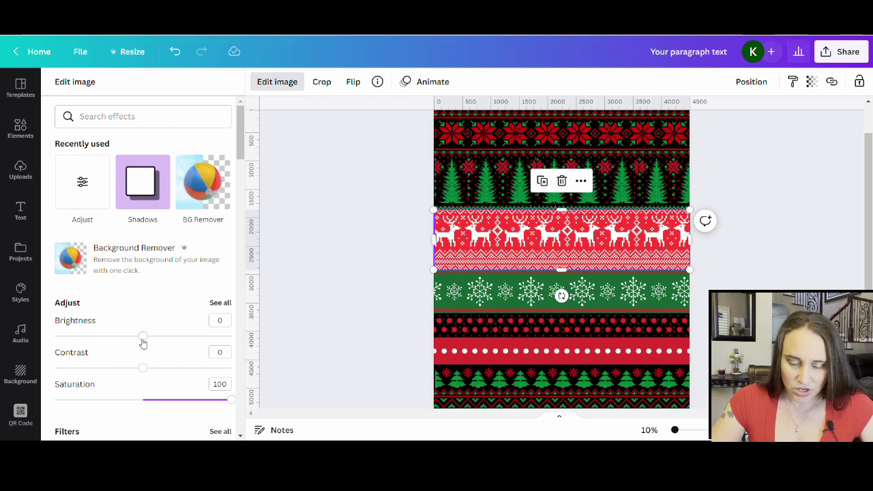
left_click_drag(144, 342, 103, 341)
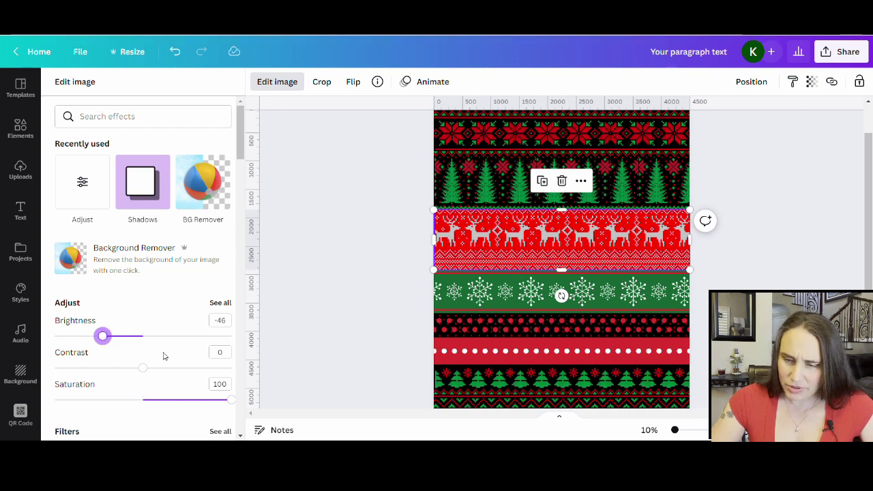
left_click_drag(145, 372, 213, 373)
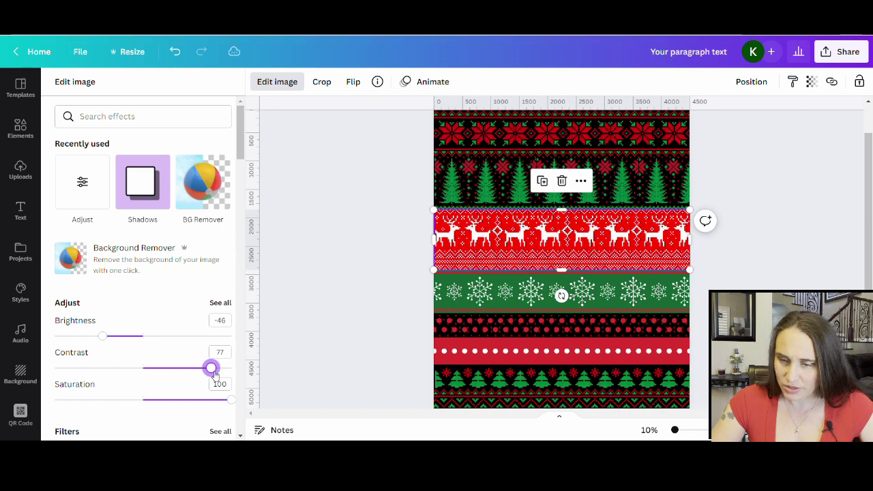
left_click(333, 280)
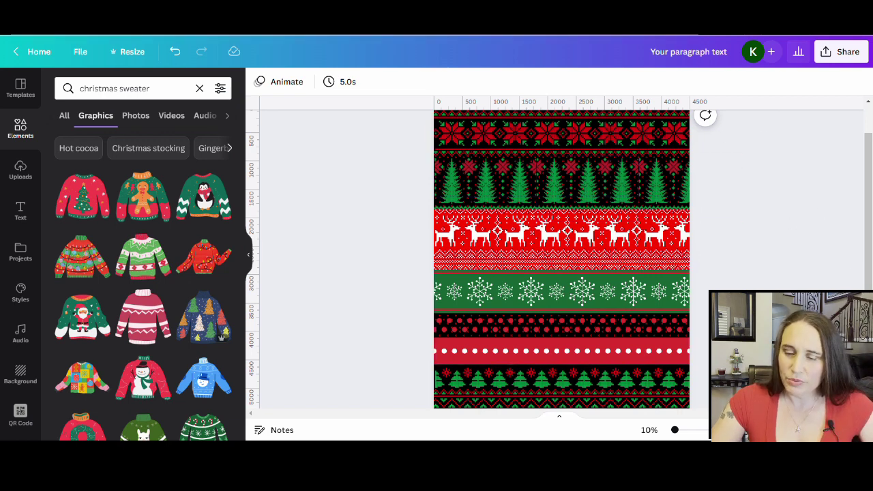
Show all Photogenic filters for the reindeer band.
left_click(670, 242)
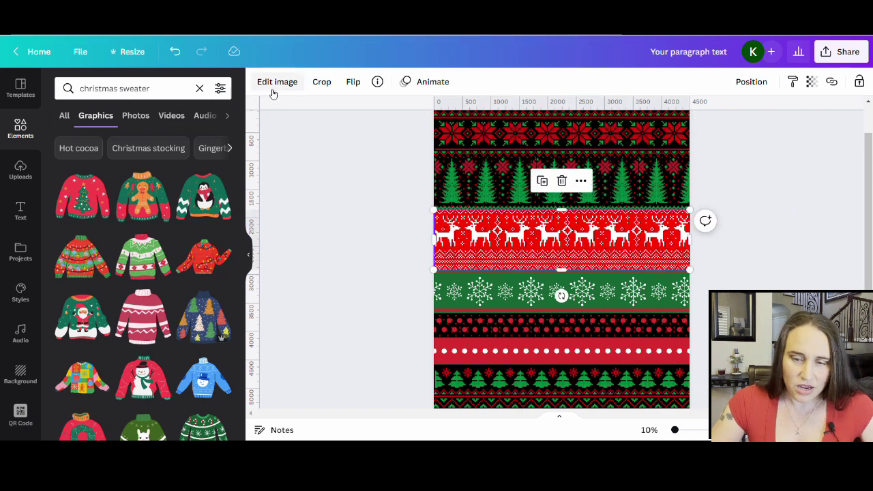
left_click(273, 84)
scroll(123, 209, "down", 3)
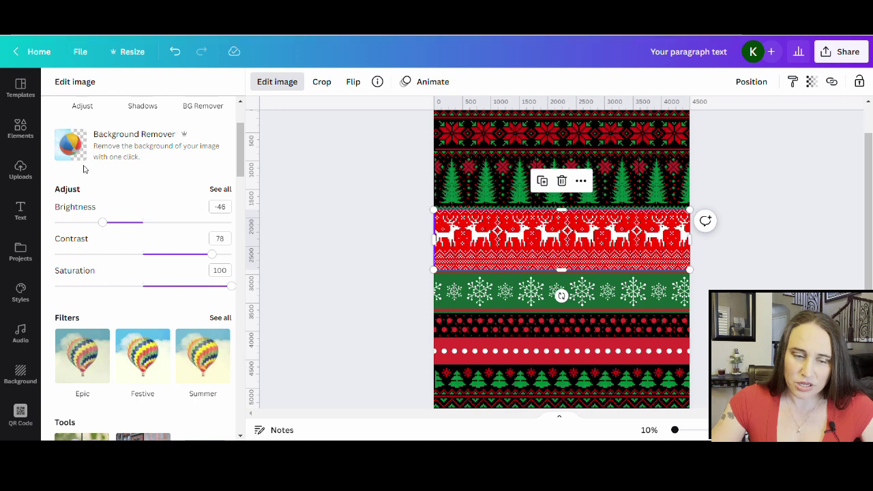
scroll(121, 256, "down", 1)
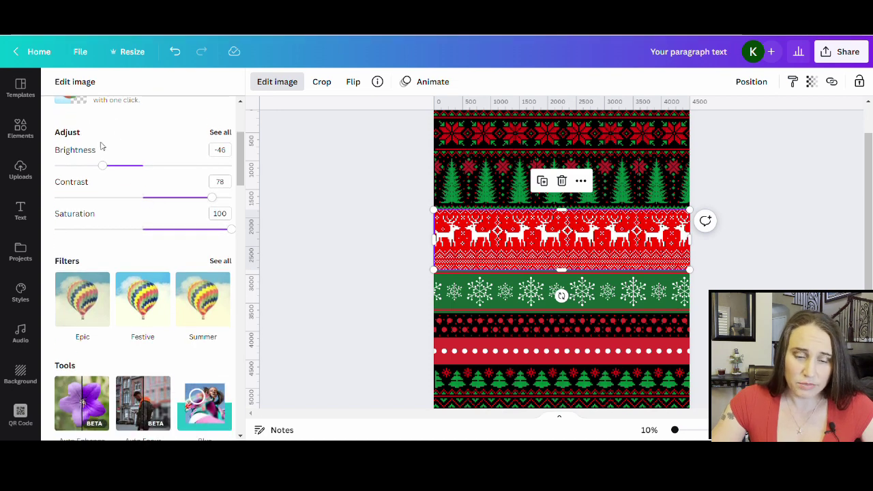
scroll(101, 188, "down", 8)
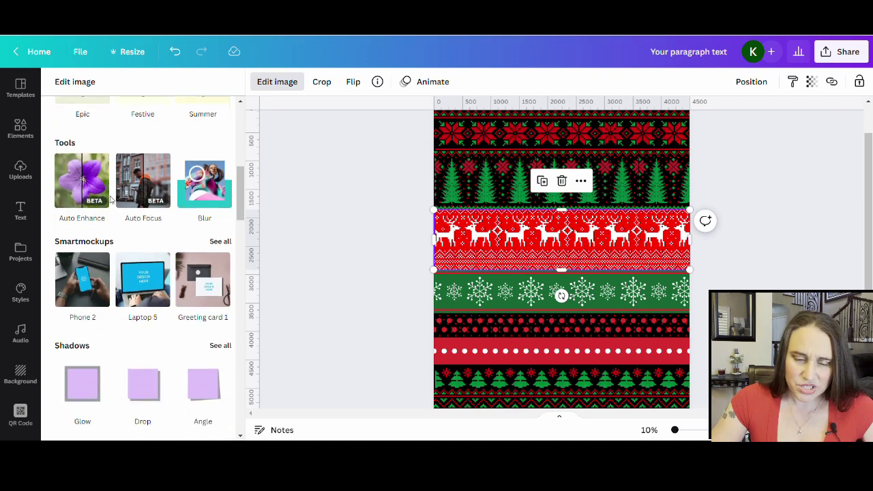
scroll(171, 252, "down", 6)
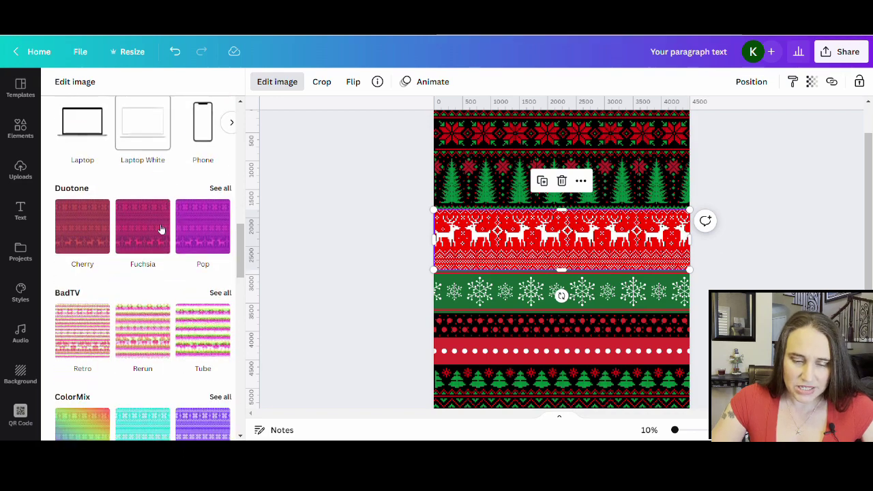
scroll(165, 222, "down", 7)
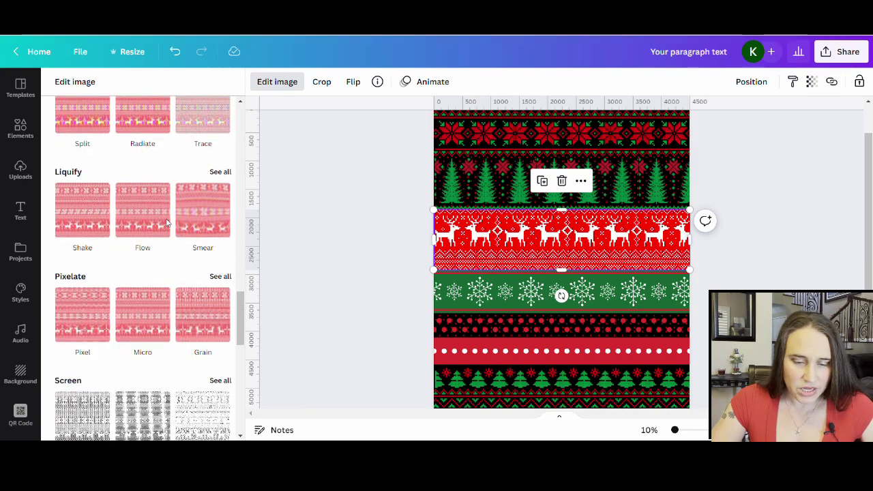
scroll(170, 223, "down", 2)
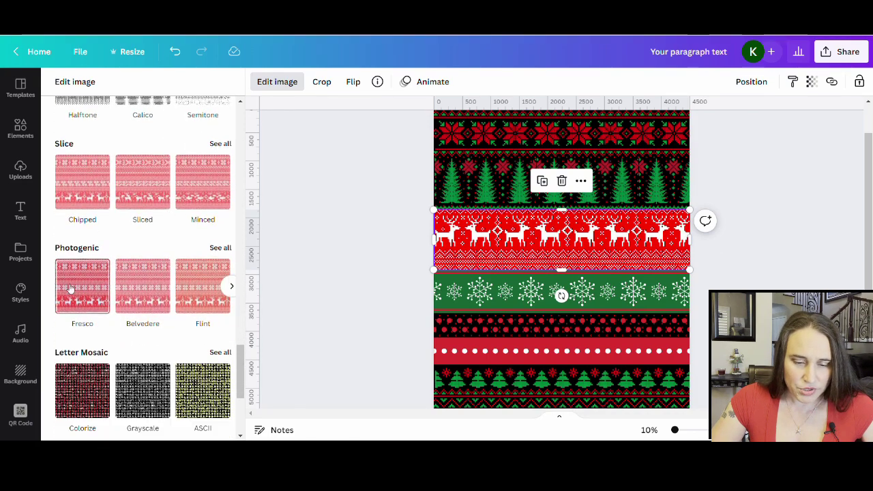
left_click(221, 248)
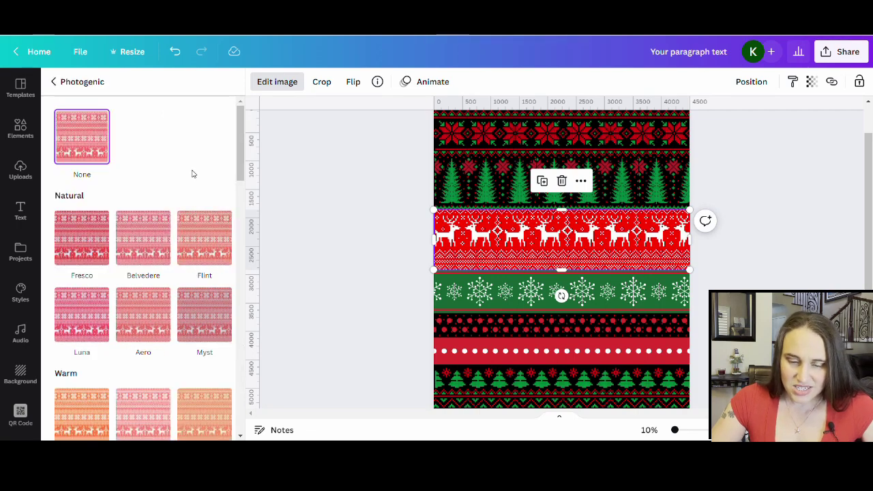
Preview the Myst and Astro Photogenic filters on the reindeer band.
scroll(190, 171, "down", 1)
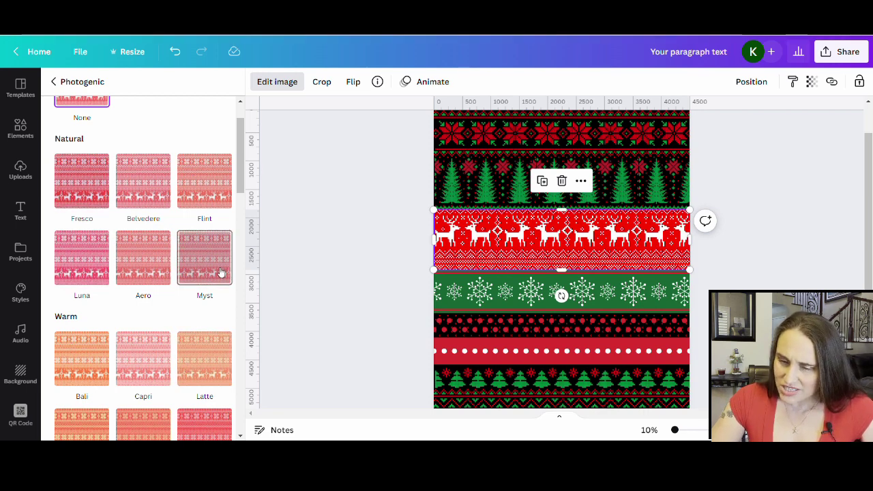
left_click(220, 273)
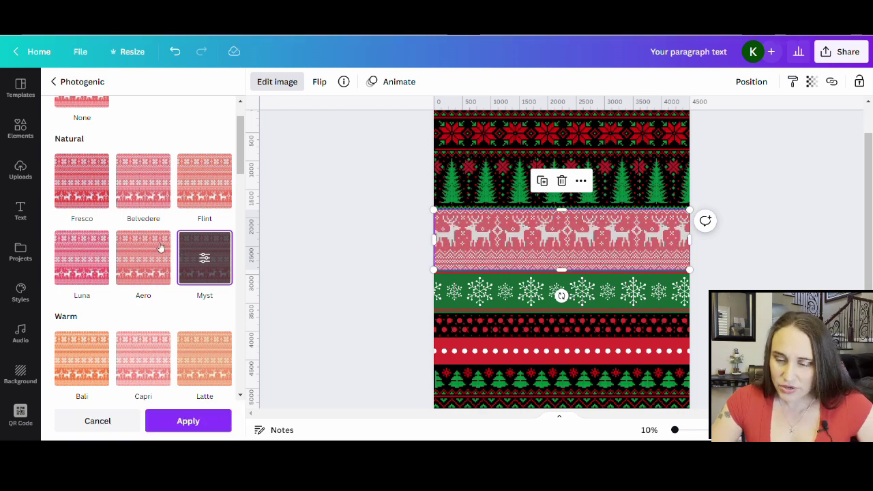
scroll(102, 248, "down", 5)
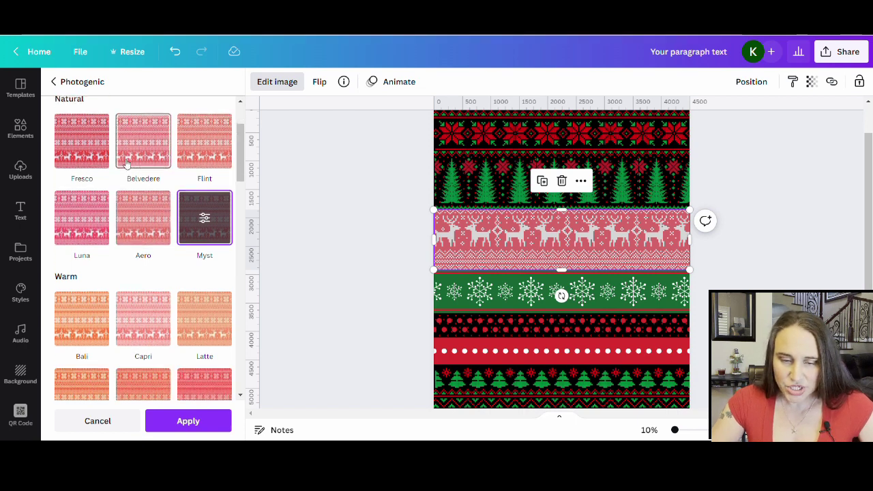
scroll(182, 225, "down", 3)
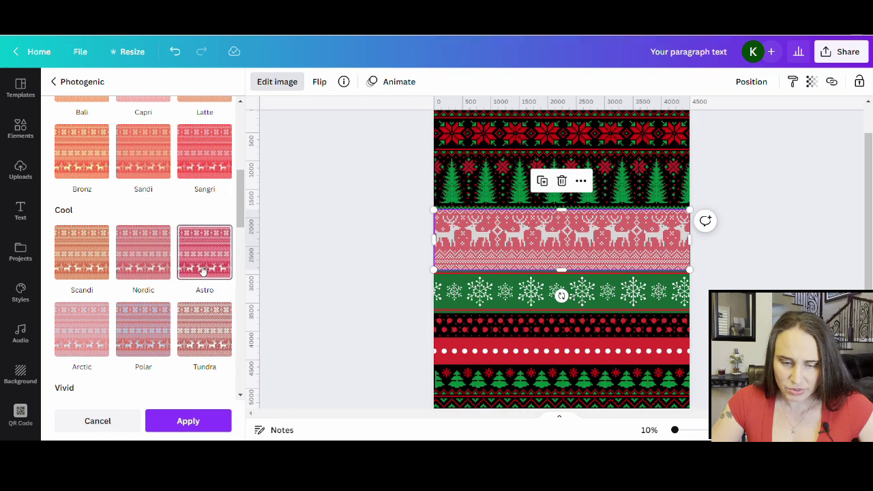
left_click(202, 271)
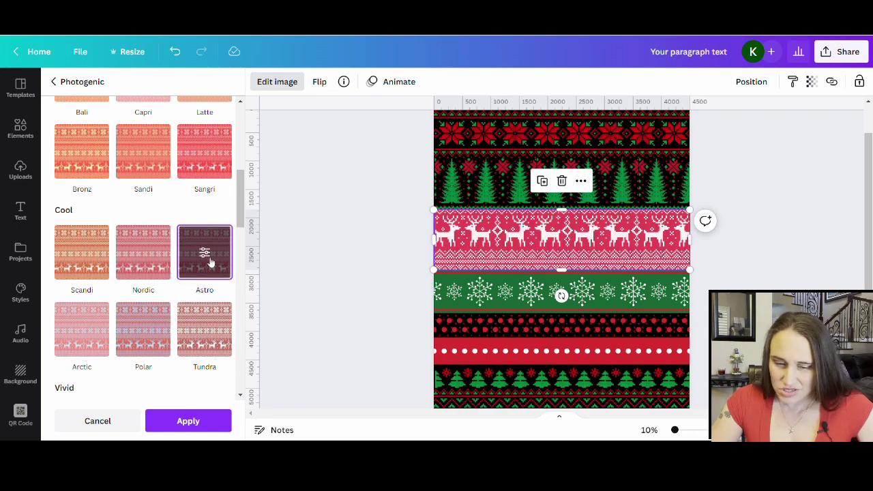
scroll(179, 255, "down", 8)
scroll(175, 253, "down", 3)
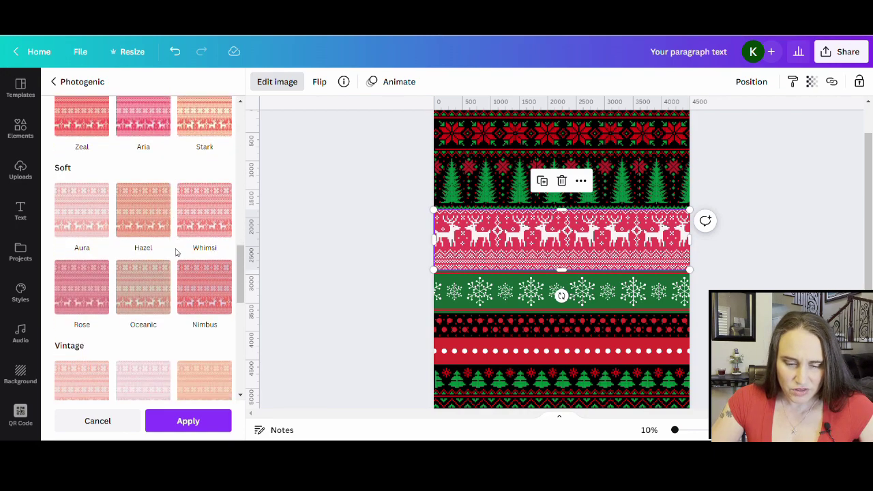
scroll(175, 252, "down", 4)
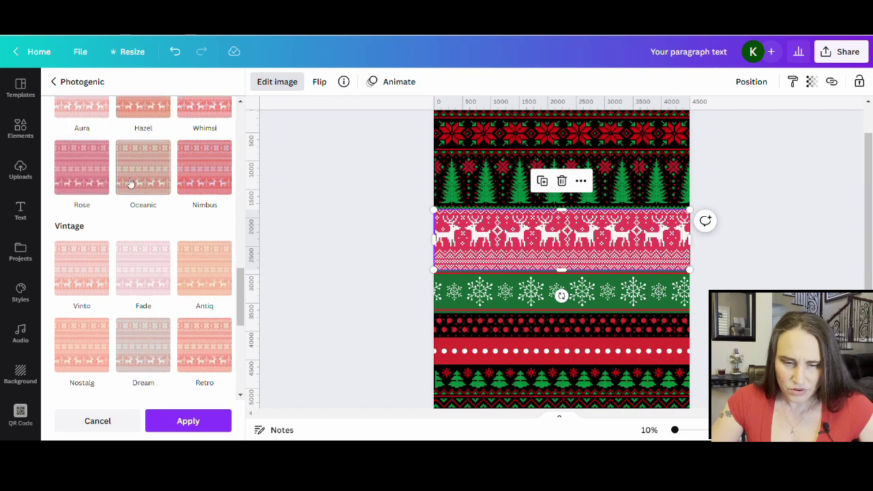
scroll(157, 198, "down", 5)
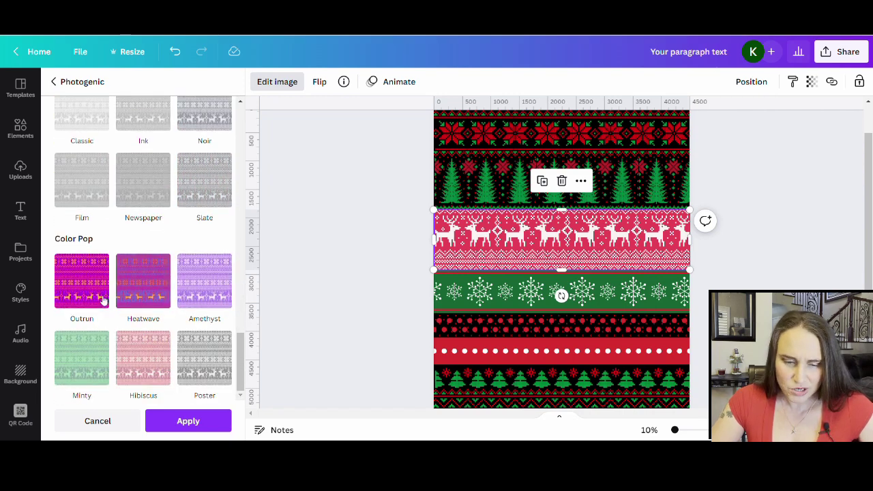
scroll(125, 287, "up", 10)
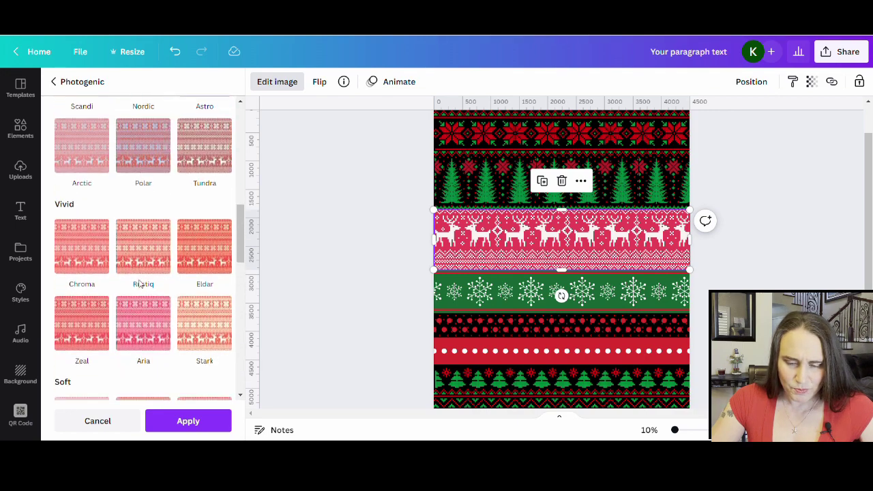
scroll(140, 283, "up", 4)
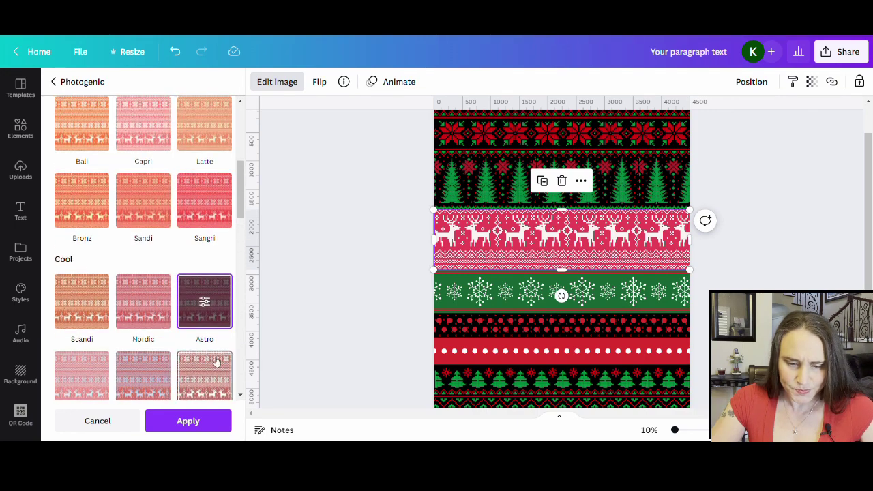
scroll(215, 362, "up", 4)
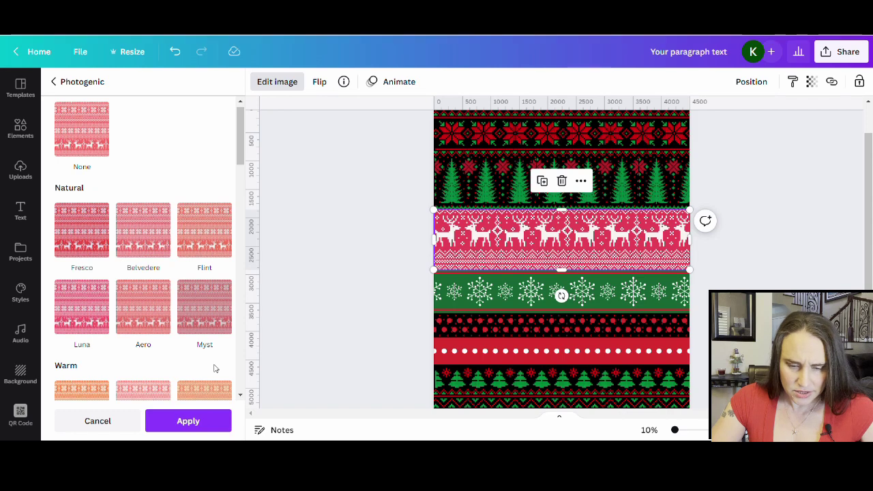
Apply the Myst filter to the reindeer band.
left_click(204, 312)
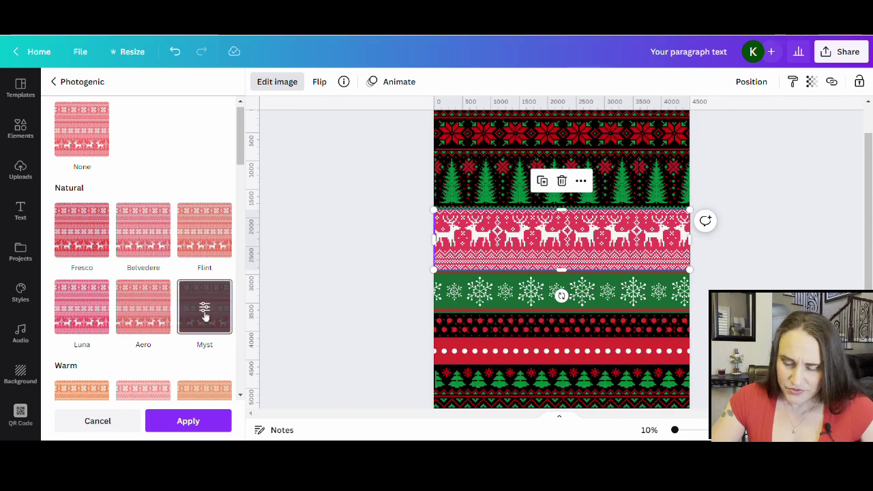
left_click(176, 422)
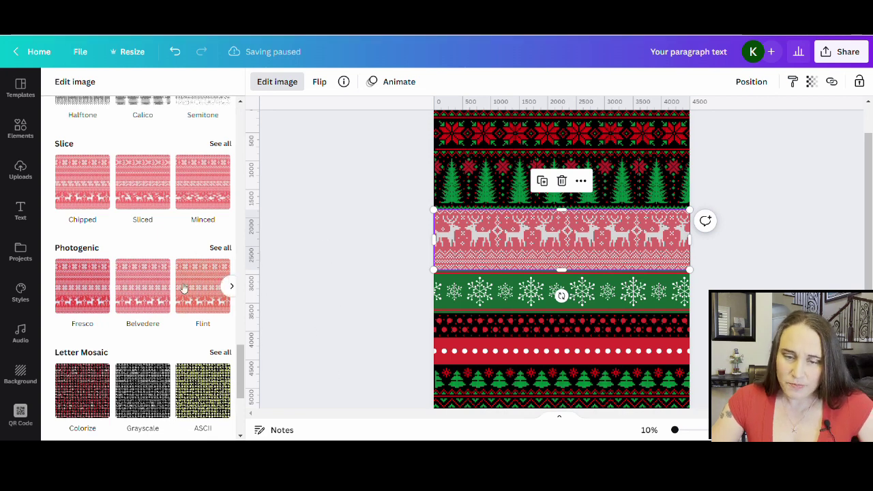
scroll(187, 295, "up", 1)
scroll(187, 295, "up", 8)
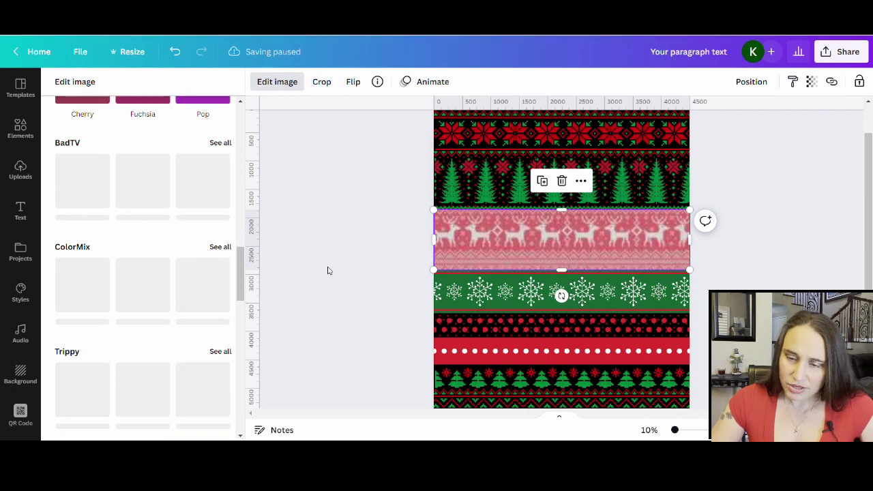
Set the reindeer band to saturation 86, brightness -22 and contrast 94.
scroll(146, 282, "up", 6)
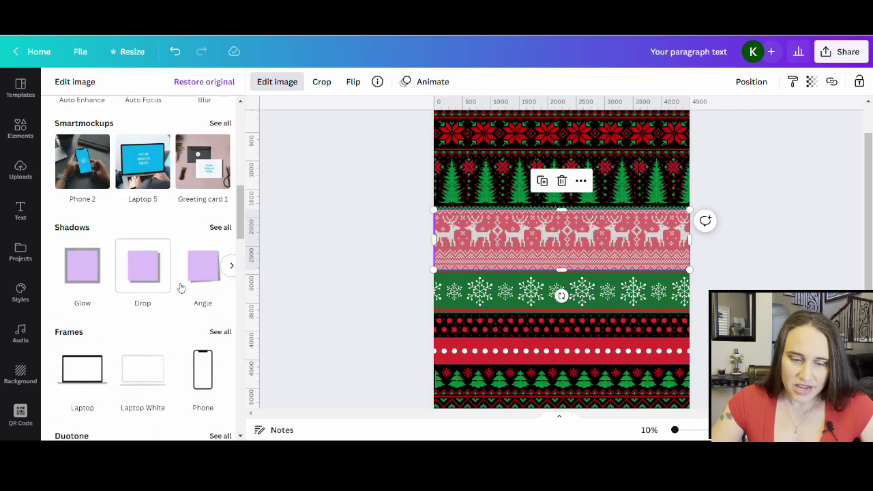
scroll(180, 288, "up", 5)
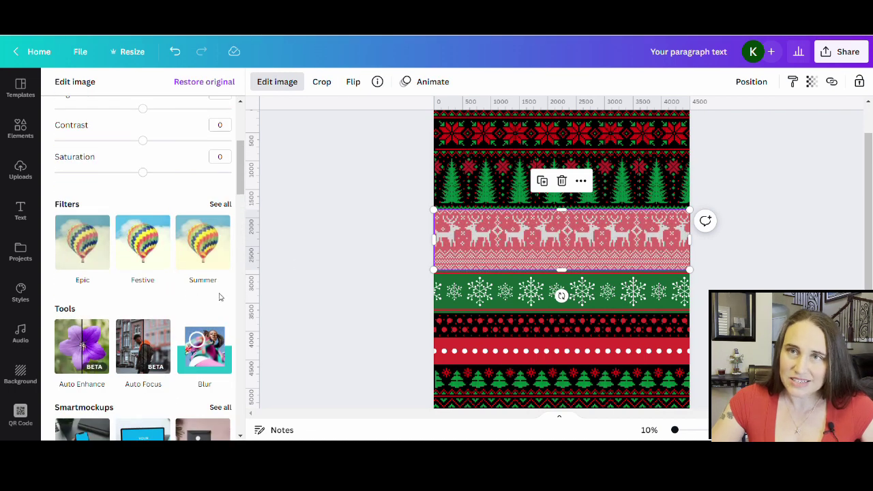
scroll(214, 282, "up", 3)
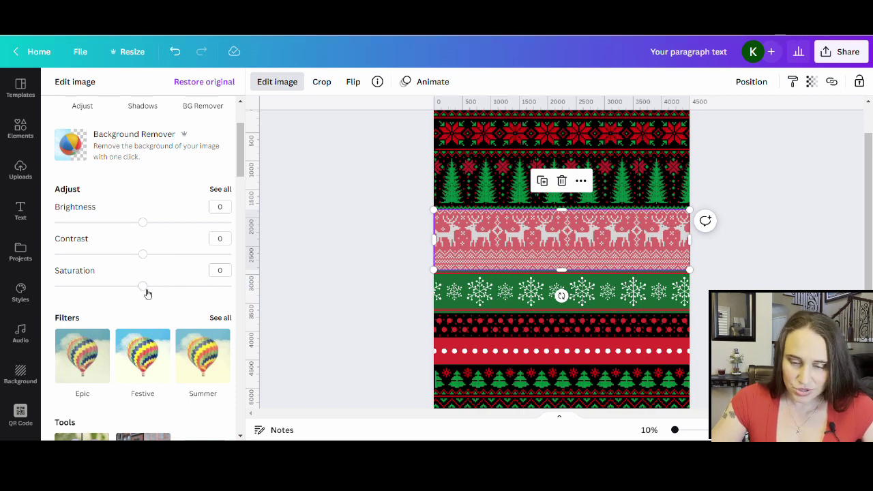
left_click_drag(143, 289, 223, 298)
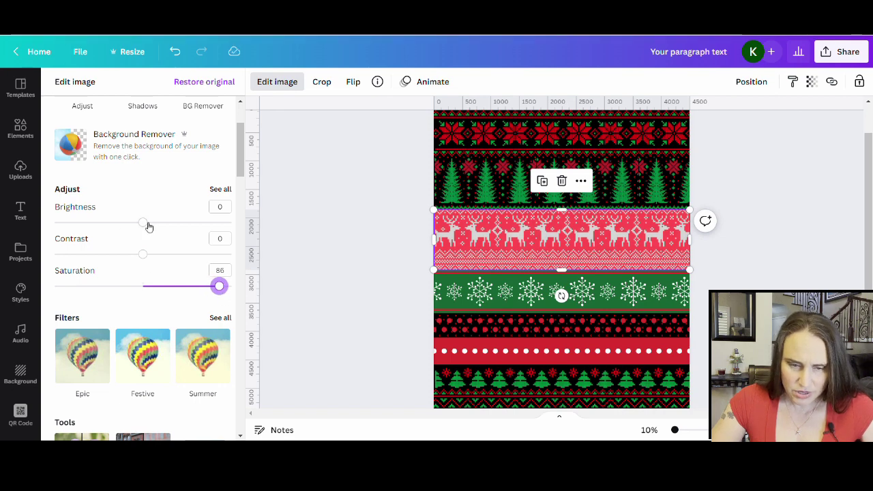
left_click_drag(149, 226, 229, 266)
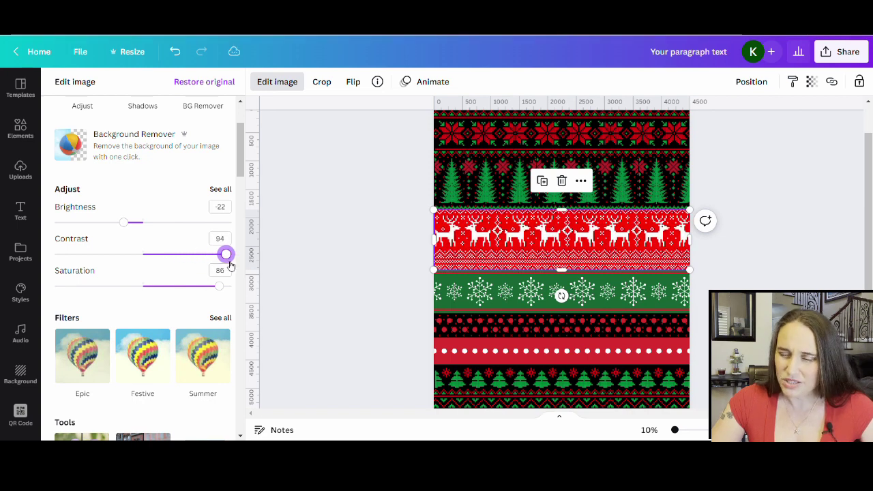
left_click(321, 295)
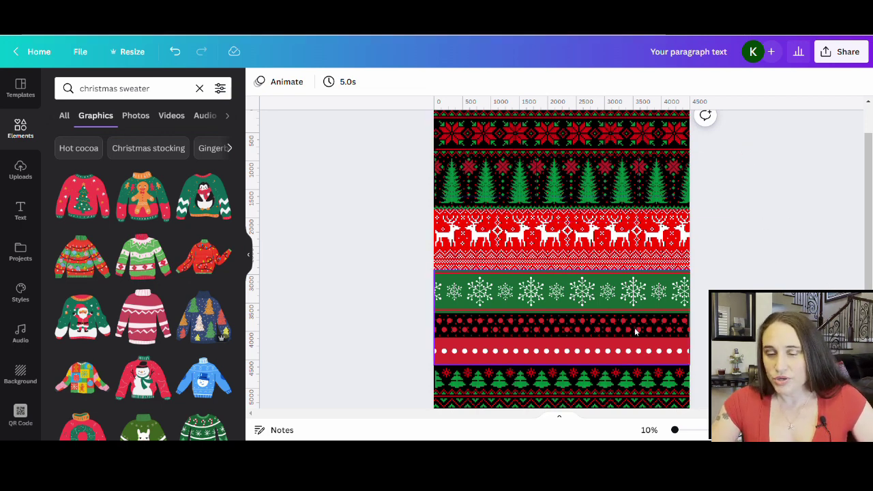
Zoom in to 25% and select the right piece of the tree band.
scroll(637, 331, "down", 2)
scroll(637, 390, "up", 3)
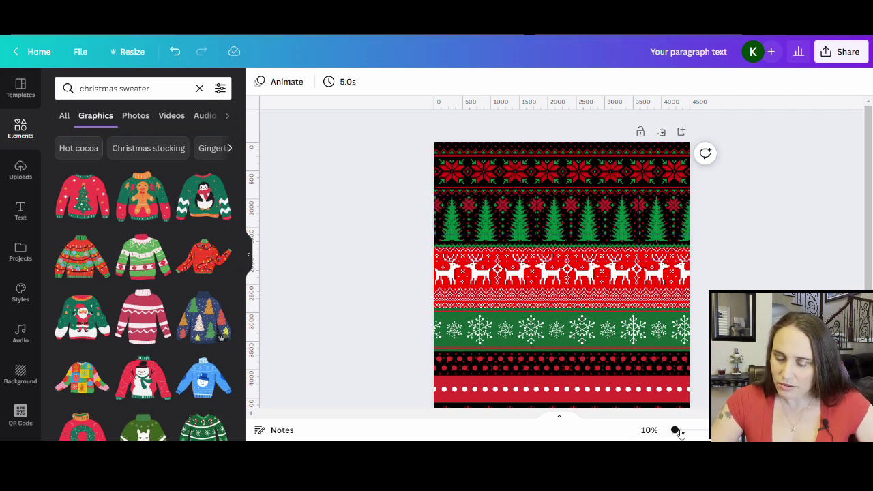
left_click_drag(680, 433, 706, 436)
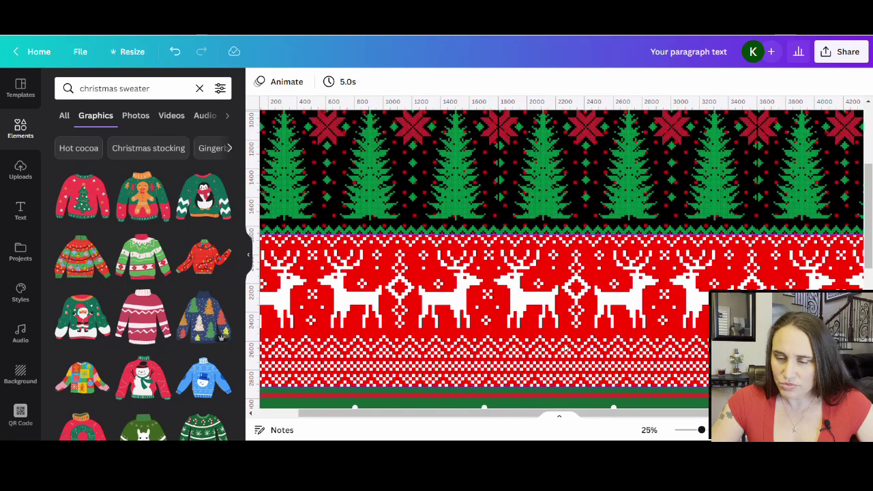
scroll(515, 215, "up", 2)
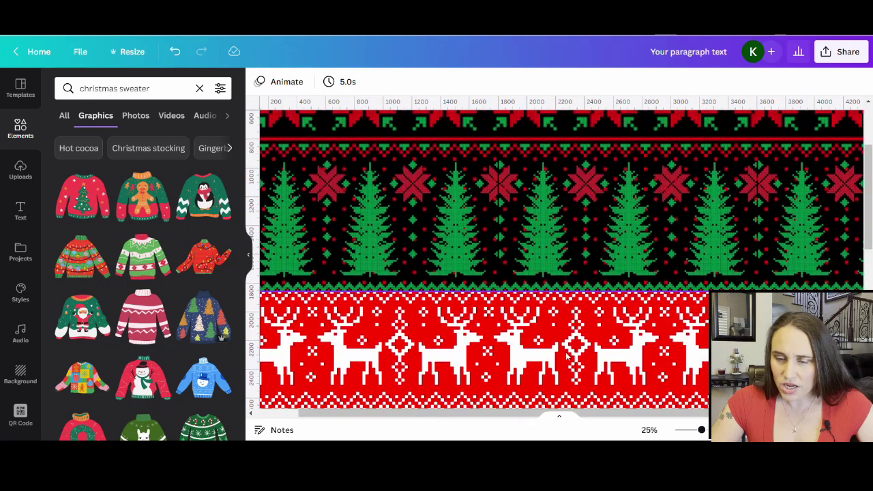
left_click(605, 217)
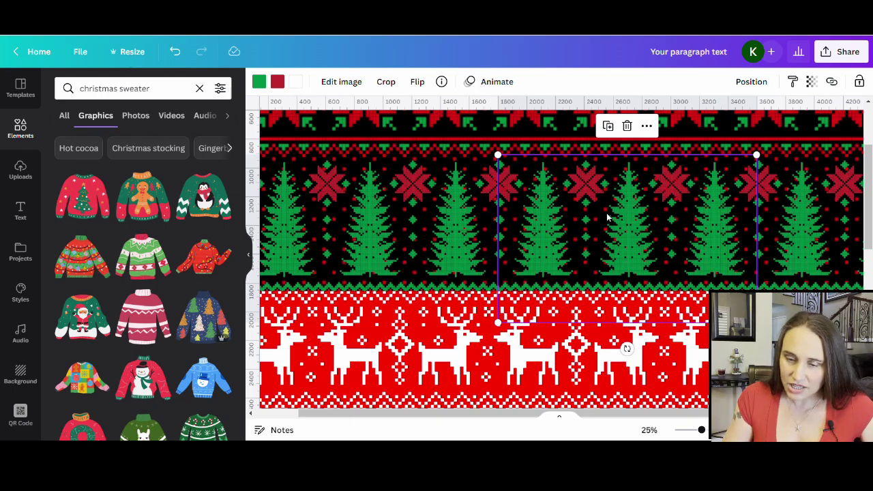
Nudge the right tree piece so the trees join seamlessly, then zoom back to 10%.
left_click_drag(607, 217, 607, 217)
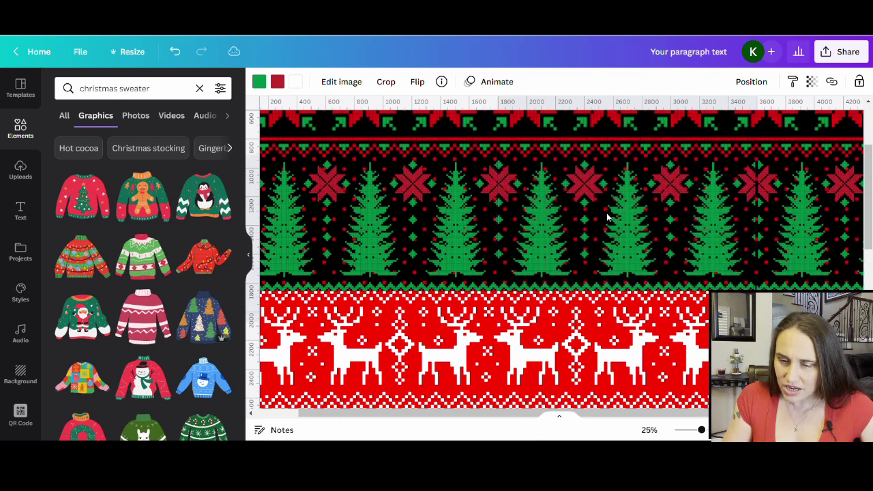
left_click(606, 217)
left_click(607, 216)
left_click(606, 217)
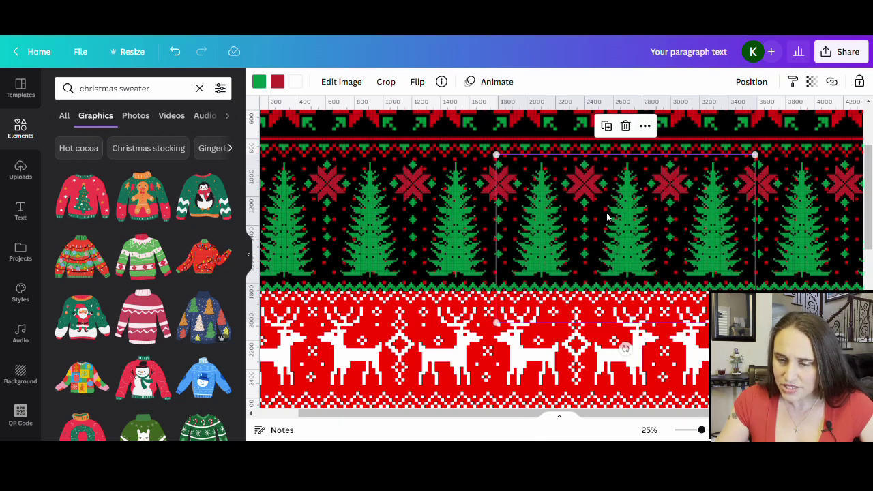
left_click(804, 205)
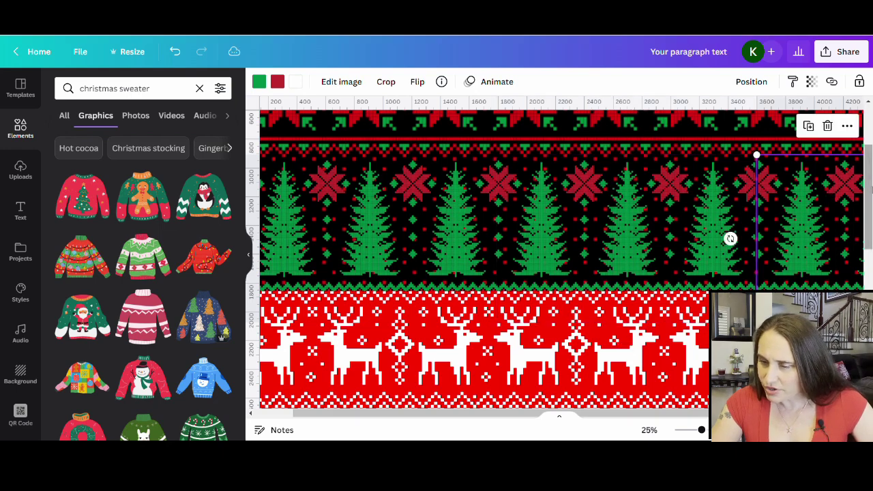
key("Escape")
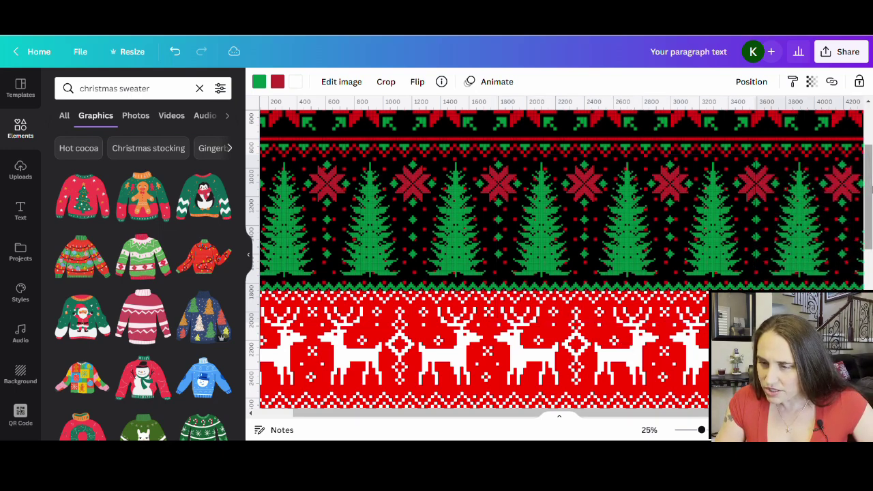
left_click(808, 219)
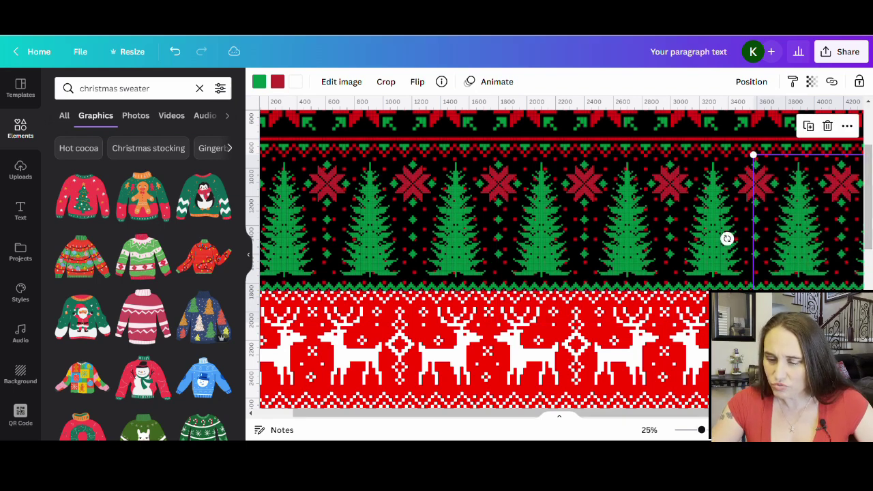
left_click_drag(702, 429, 674, 430)
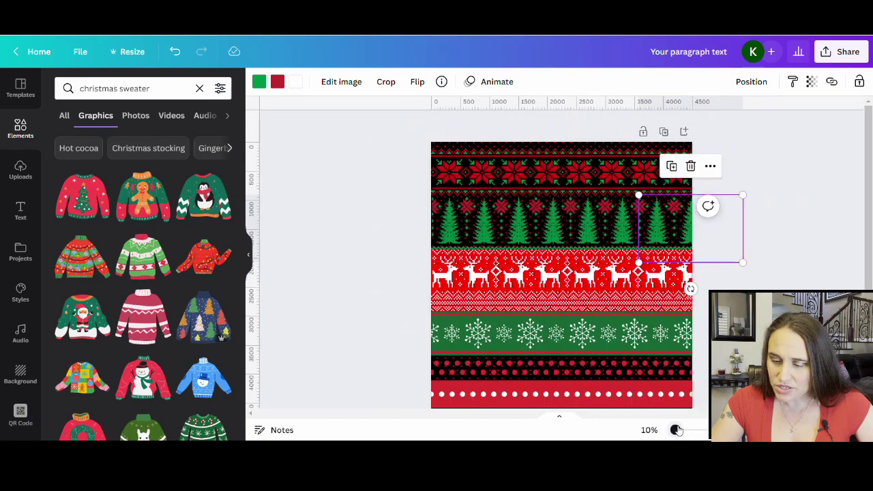
key("Escape")
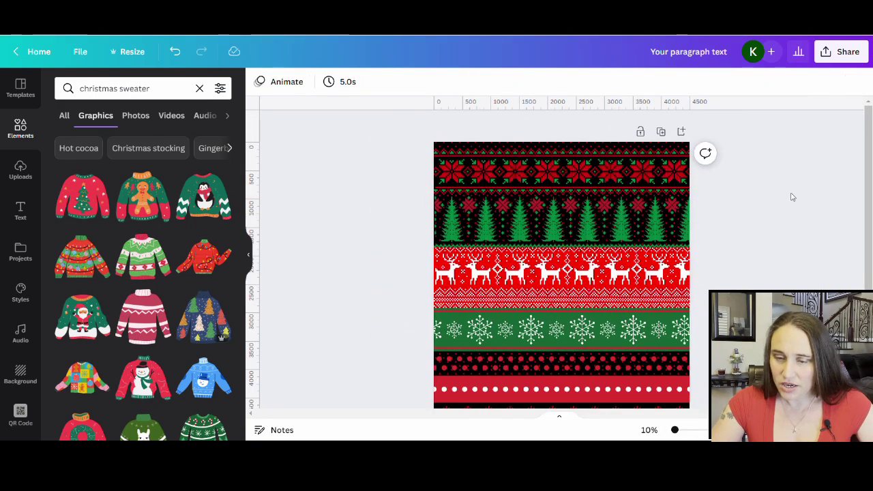
Add a blank black Page 2 below the sweater-pattern page.
scroll(791, 197, "down", 1)
scroll(790, 255, "up", 1)
scroll(787, 246, "down", 1)
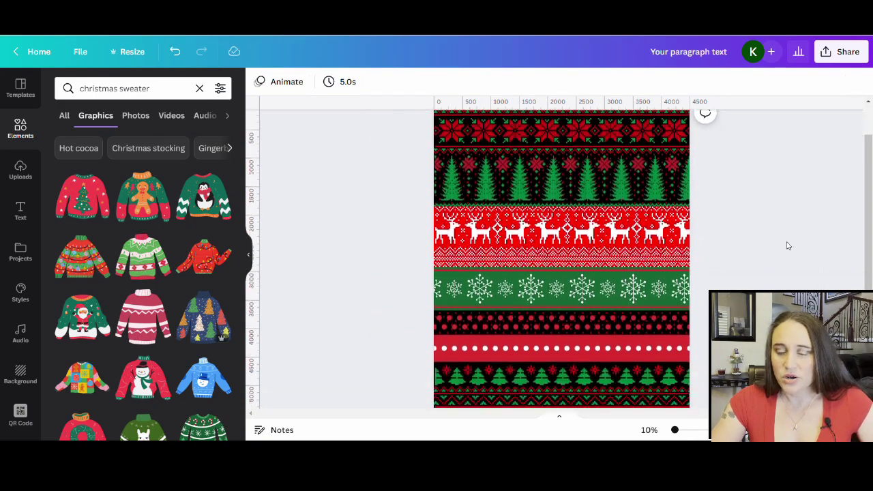
scroll(682, 225, "up", 1)
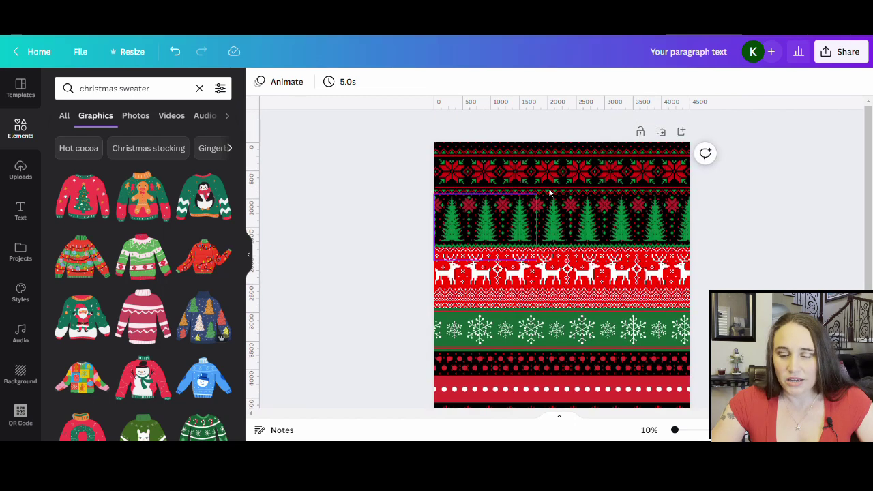
scroll(852, 190, "down", 3)
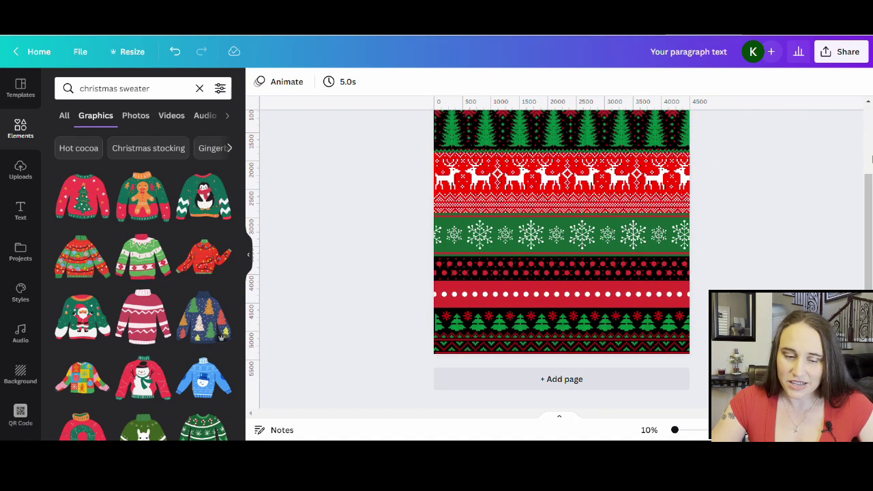
scroll(463, 140, "up", 3)
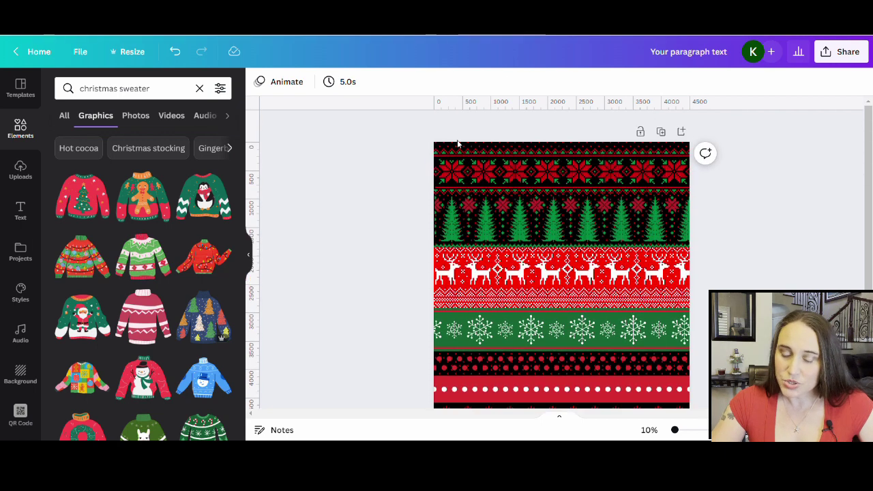
scroll(751, 183, "down", 2)
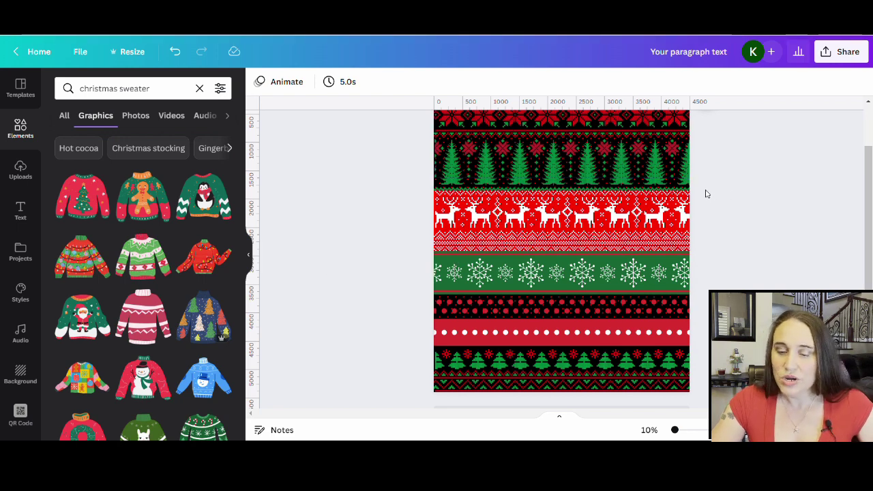
scroll(707, 195, "down", 1)
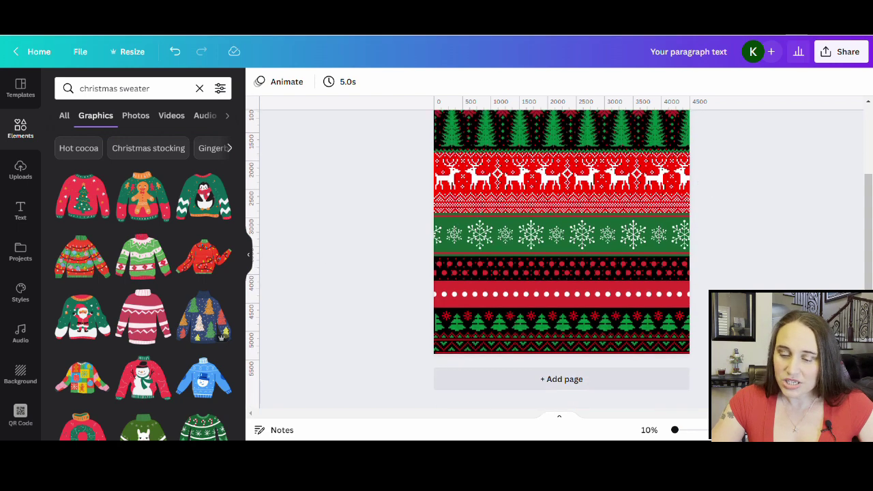
left_click(535, 382)
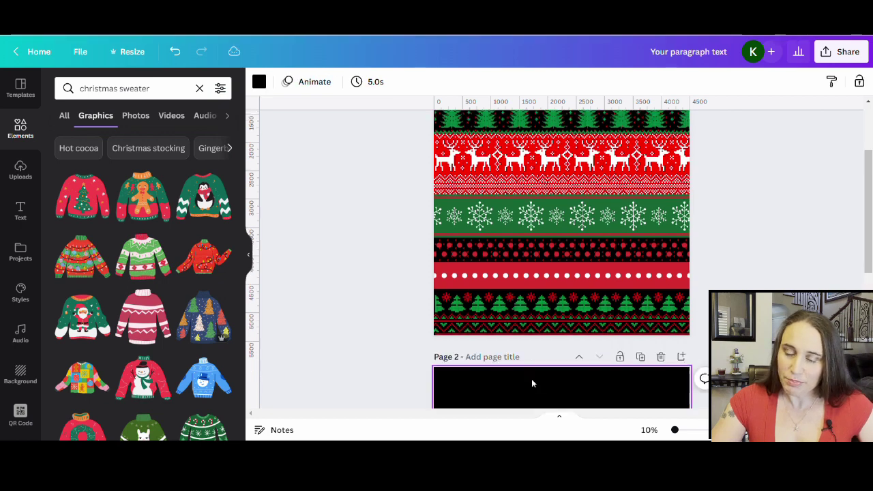
scroll(637, 184, "up", 3)
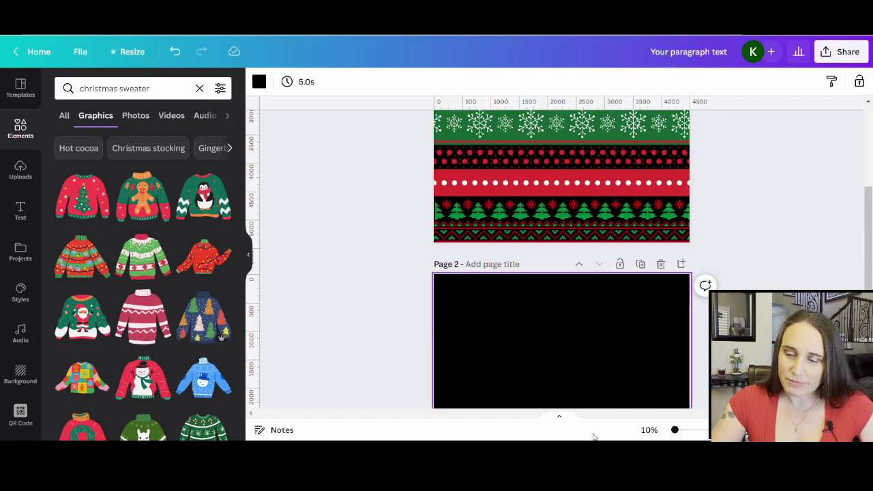
scroll(576, 336, "down", 5)
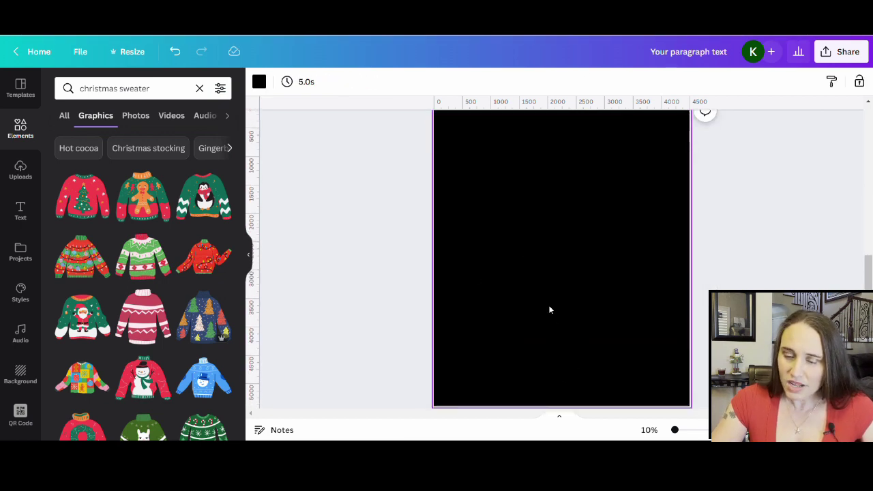
Add the red sweater-pattern graphic and move it to Page 2's top-left corner.
scroll(102, 234, "down", 3)
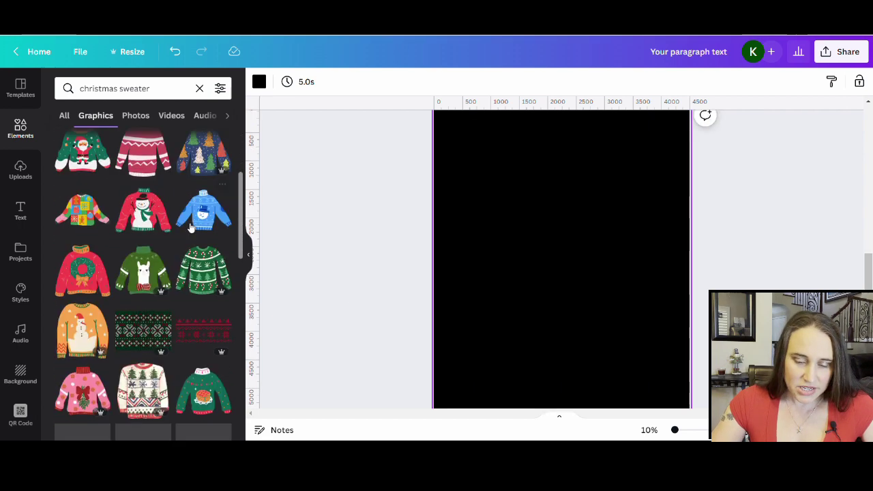
scroll(136, 197, "down", 1)
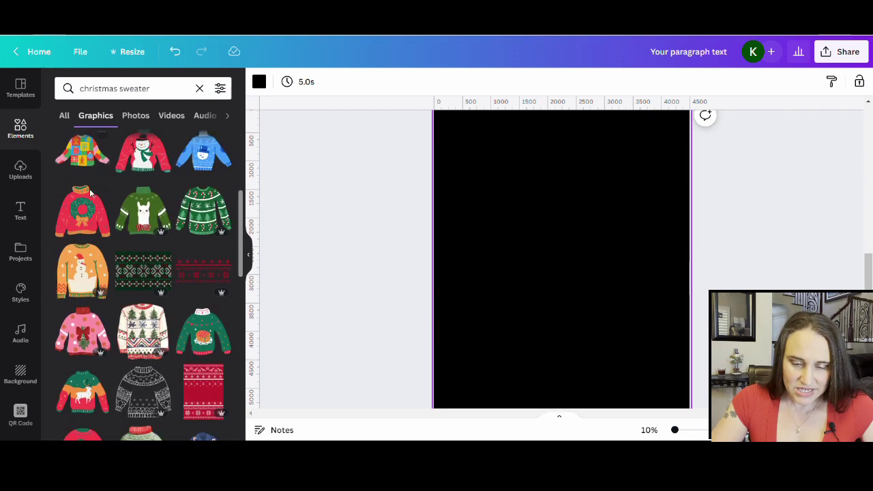
left_click(193, 281)
left_click(531, 322)
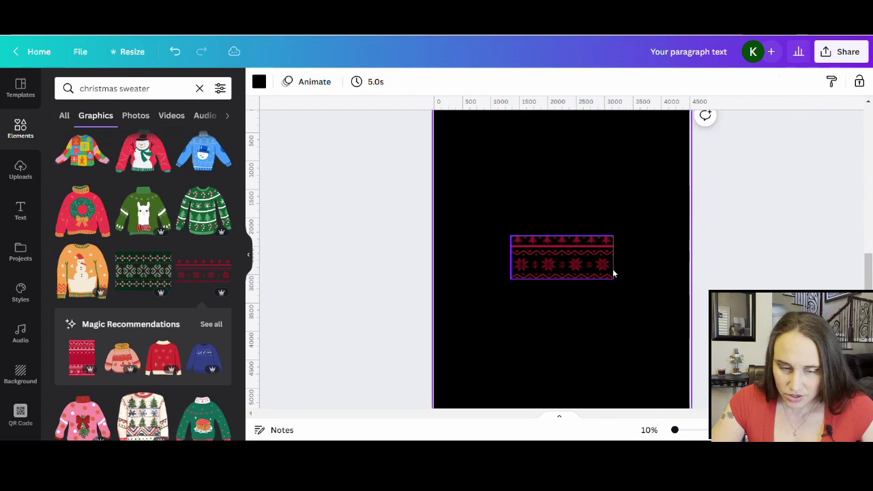
left_click_drag(583, 271, 543, 178)
scroll(504, 321, "up", 2)
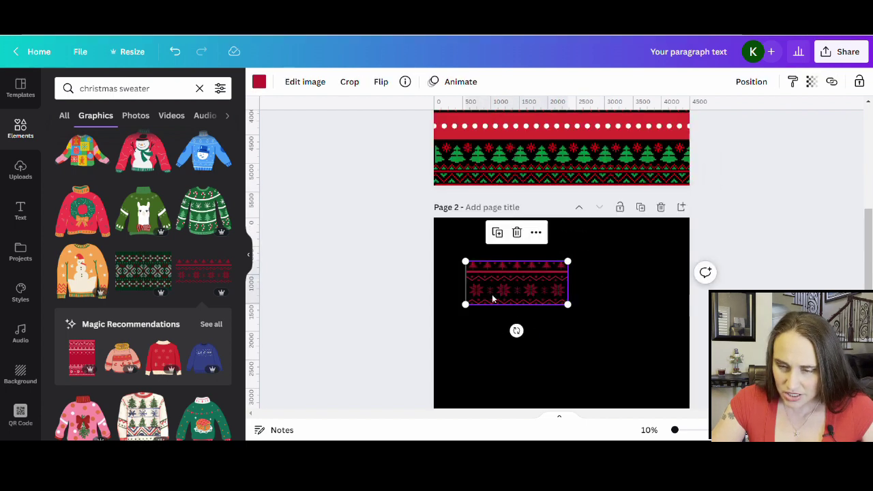
left_click_drag(514, 297, 484, 256)
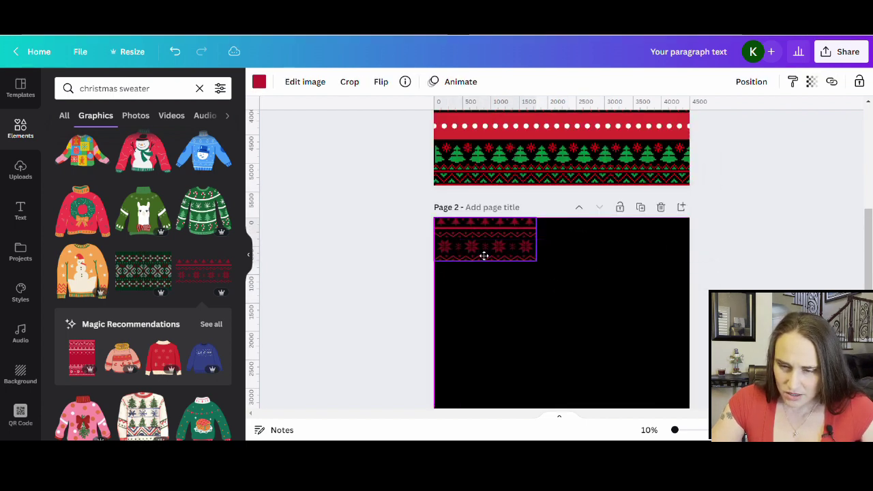
Stretch the red pattern band across the full page width.
left_click_drag(538, 263, 690, 325)
left_click(619, 386)
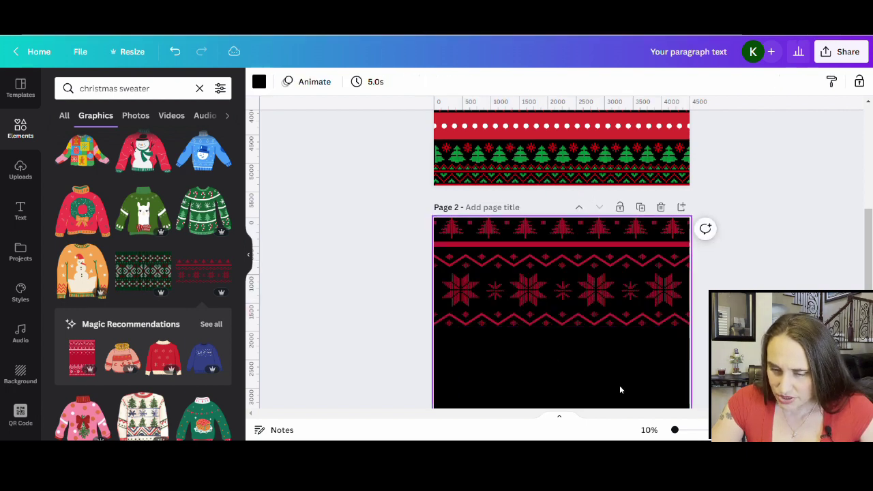
scroll(678, 295, "down", 3)
scroll(633, 272, "up", 3)
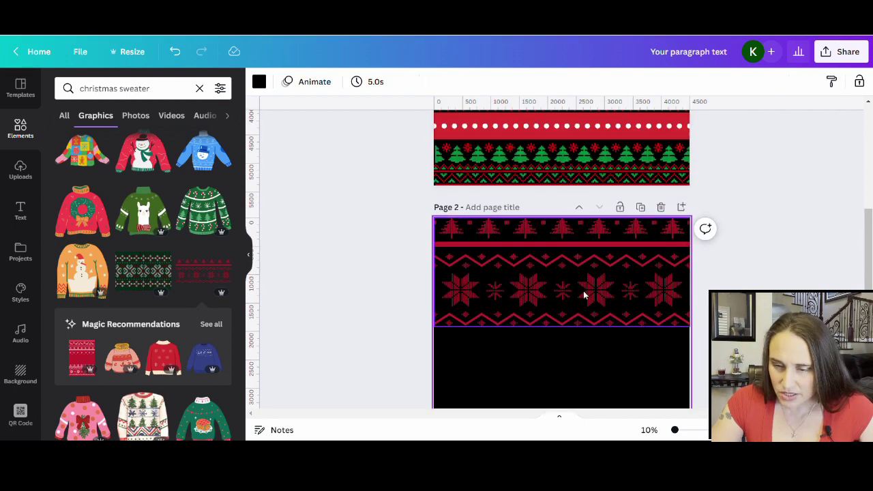
scroll(585, 279, "down", 3)
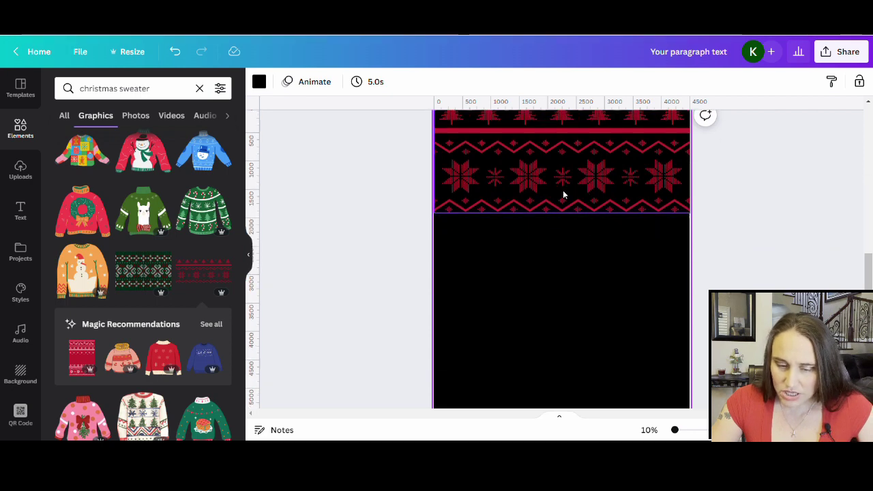
left_click(529, 172)
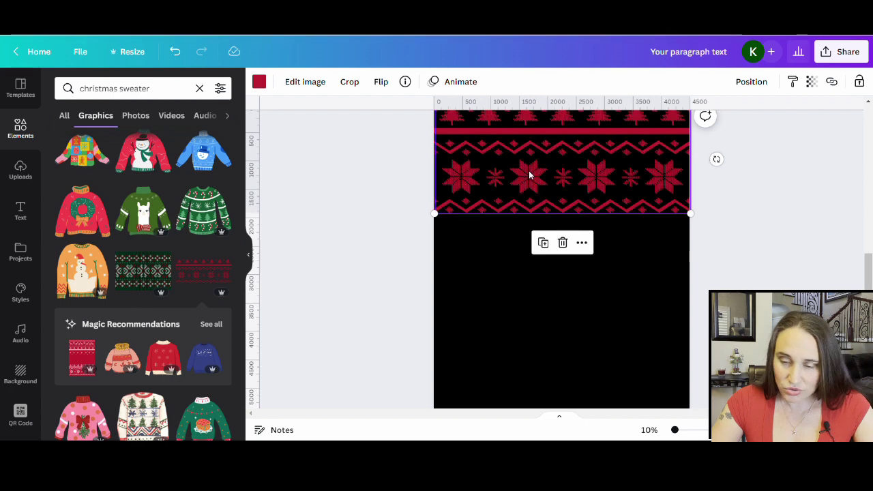
Duplicate the red band, flip it vertically, and place it along Page 2's bottom edge.
left_click_drag(526, 176, 526, 319)
scroll(527, 317, "up", 2)
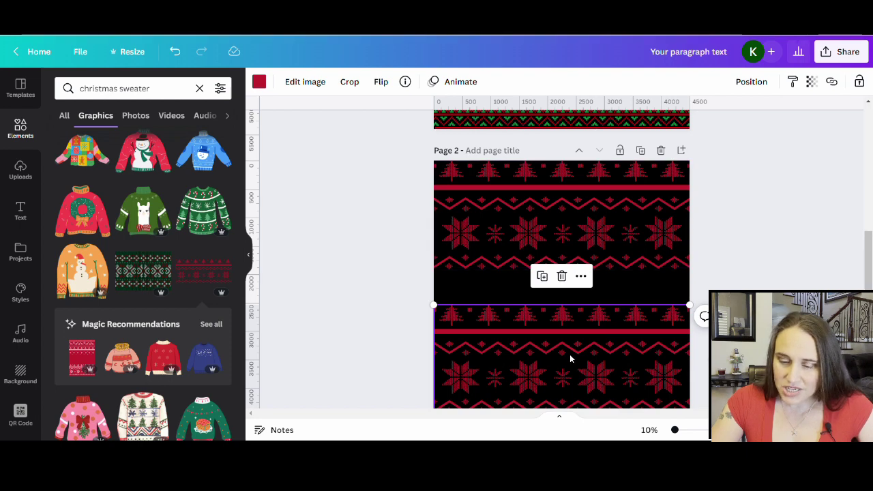
left_click(382, 81)
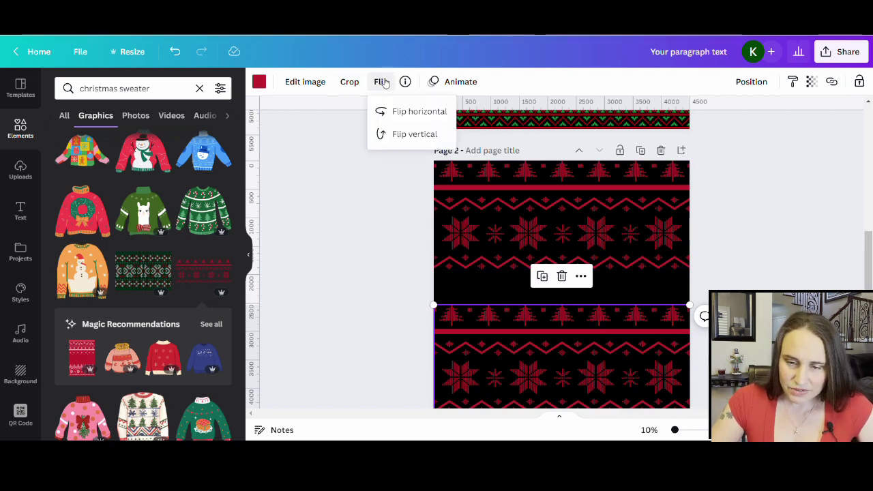
left_click(429, 134)
scroll(754, 239, "down", 2)
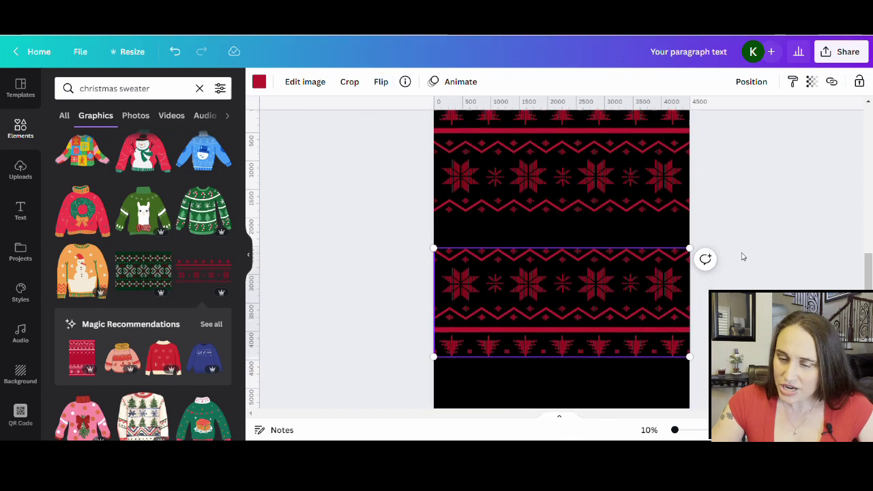
left_click_drag(556, 243, 563, 300)
left_click(744, 267)
scroll(744, 247, "up", 3)
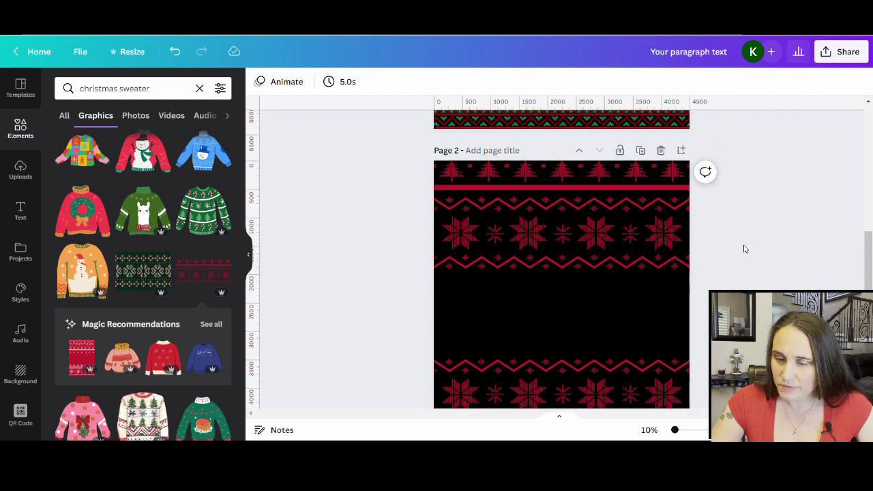
Add a text box to Page 2 and enlarge it to size 265.
left_click(540, 324)
key("t")
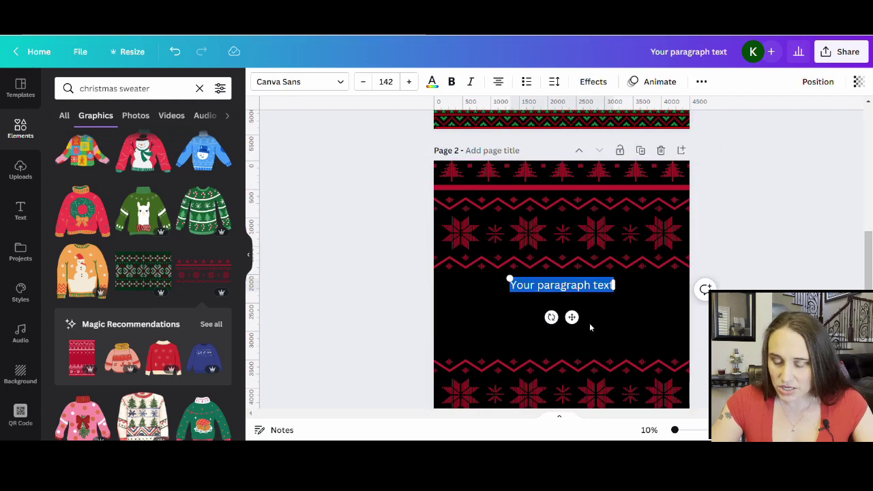
left_click(590, 327)
left_click(595, 286)
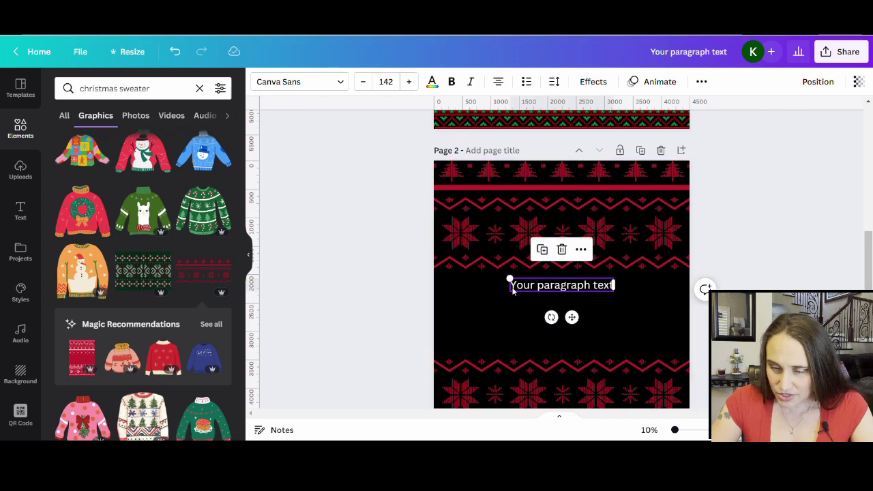
left_click_drag(518, 298, 475, 302)
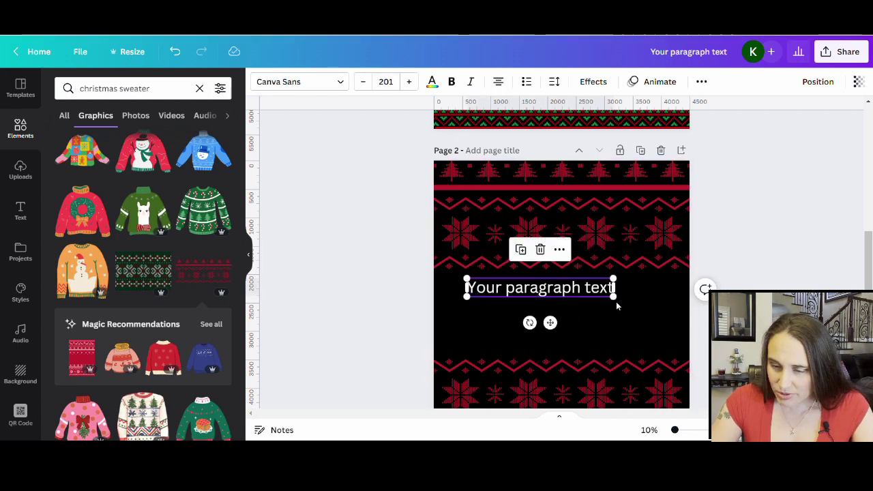
left_click_drag(630, 312, 668, 309)
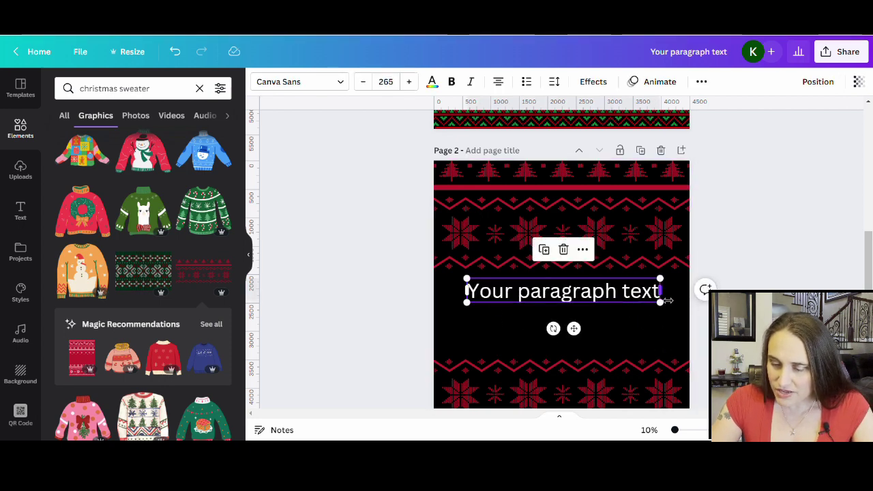
Replace the placeholder text with 'FESTIVE AF'.
key("ctrl+a")
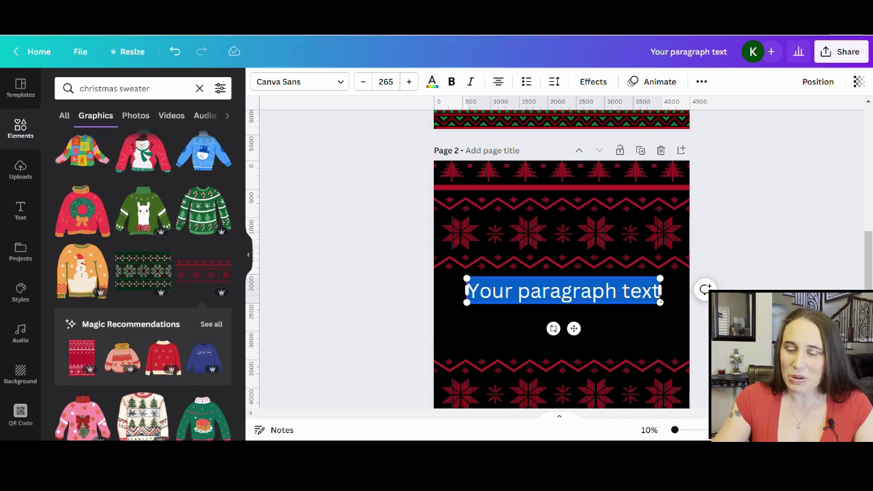
key("BackSpace")
type("FESTIBE")
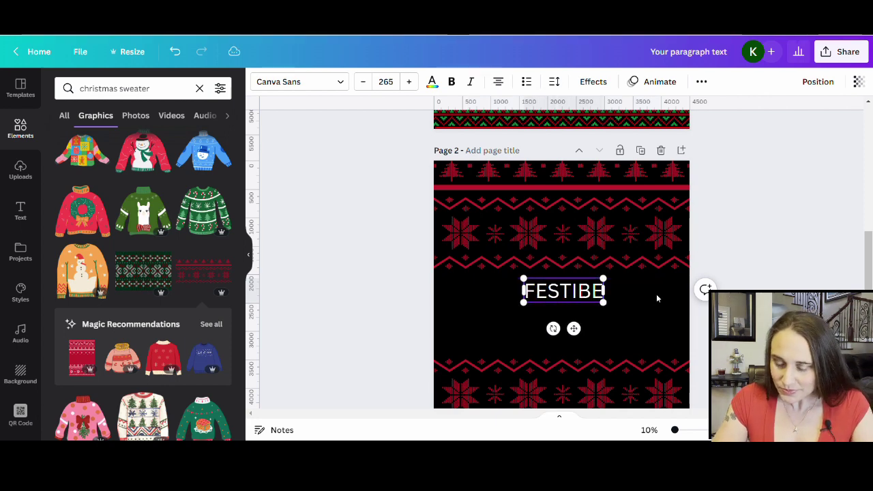
key("BackSpace")
key("BackSpace")
type("V")
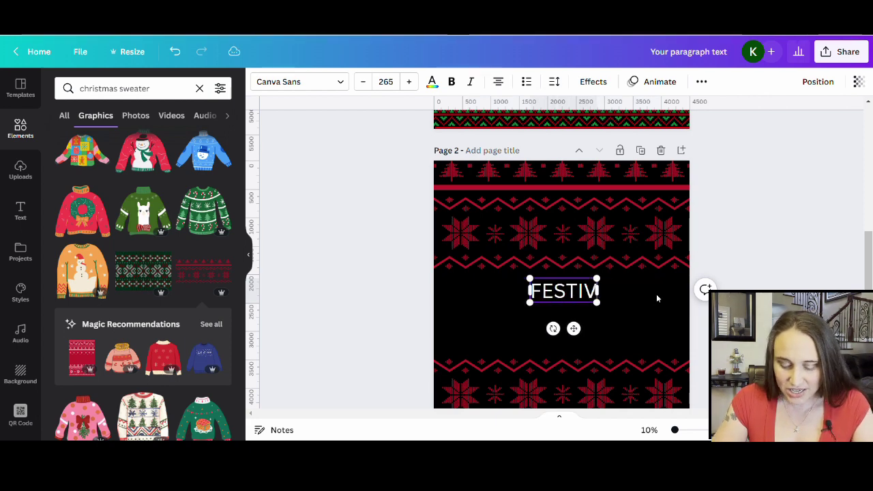
type("E AF")
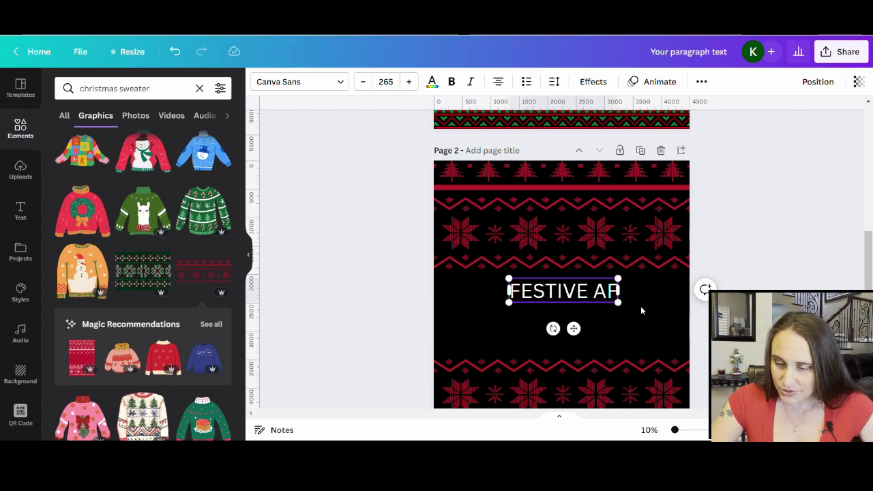
left_click(650, 310)
Enlarge the FESTIVE AF text to size 562 and centre it between the bands.
left_click(539, 295)
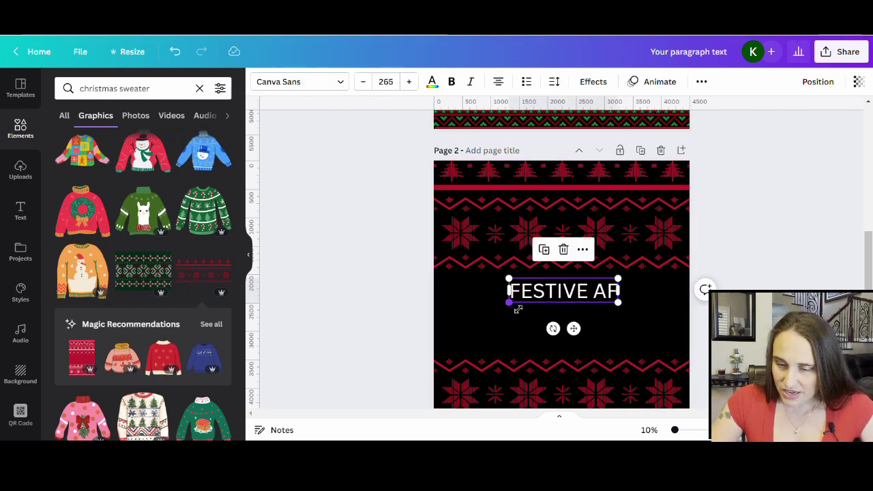
left_click_drag(518, 309, 458, 320)
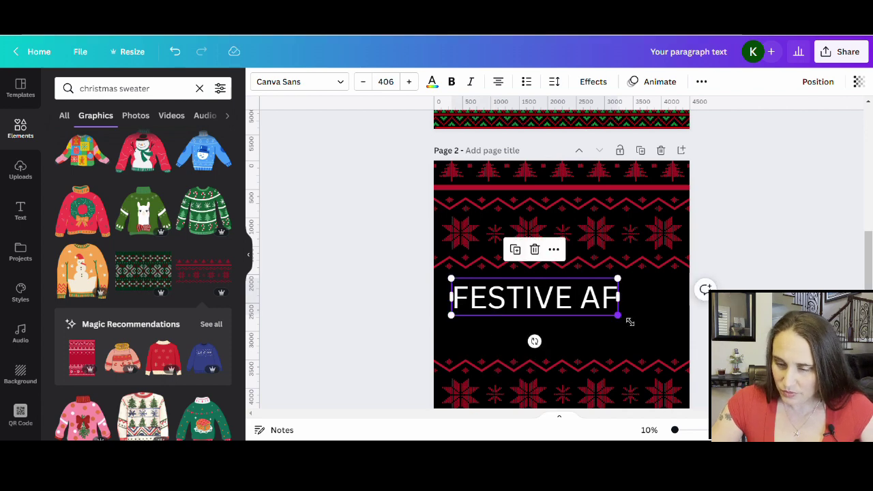
left_click_drag(628, 321, 683, 329)
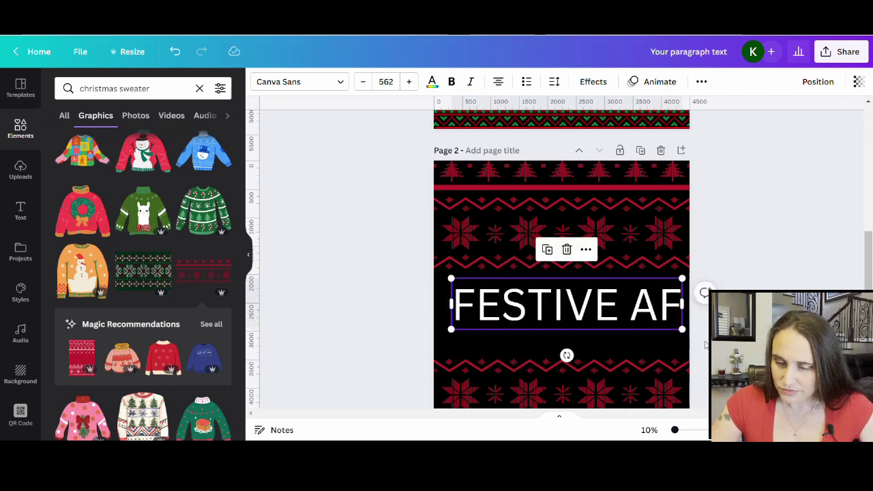
left_click(705, 345)
mouse_move(594, 319)
left_mouse_down()
mouse_move(582, 321)
mouse_move(590, 324)
left_mouse_up()
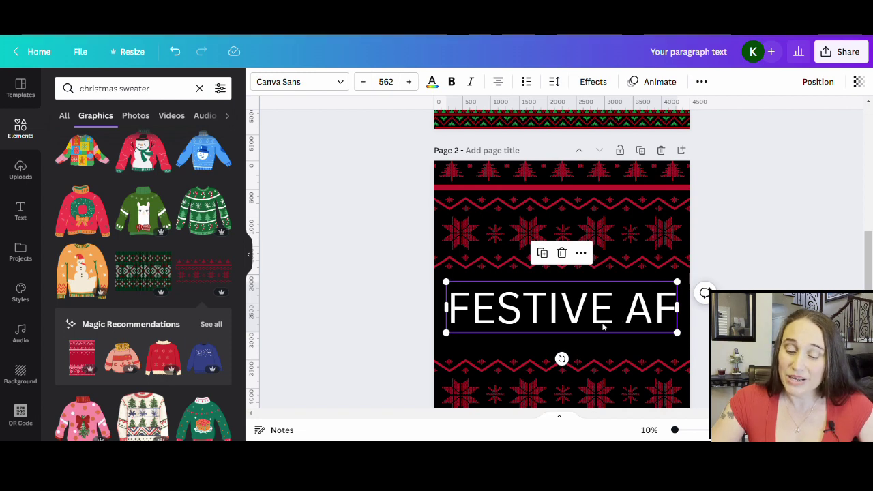
left_click(559, 315)
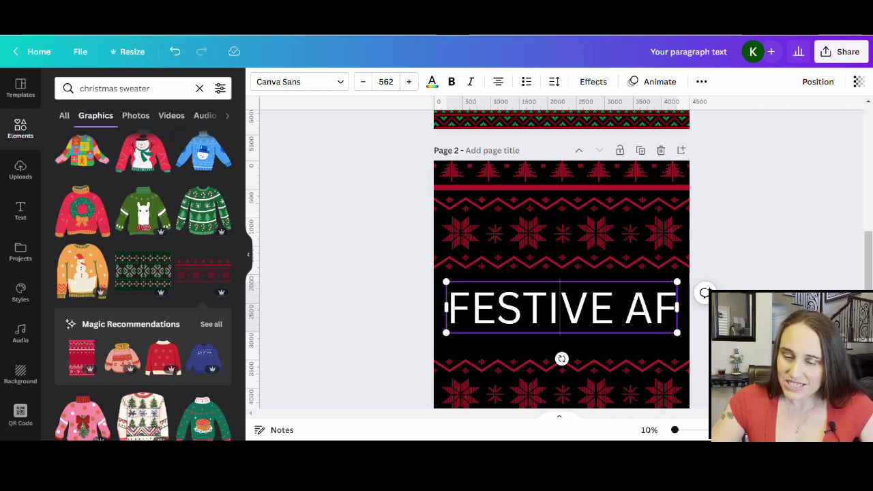
Search the fonts for 'PIXIELATED' and apply Nine by Five to FESTIVE AF.
left_click(307, 82)
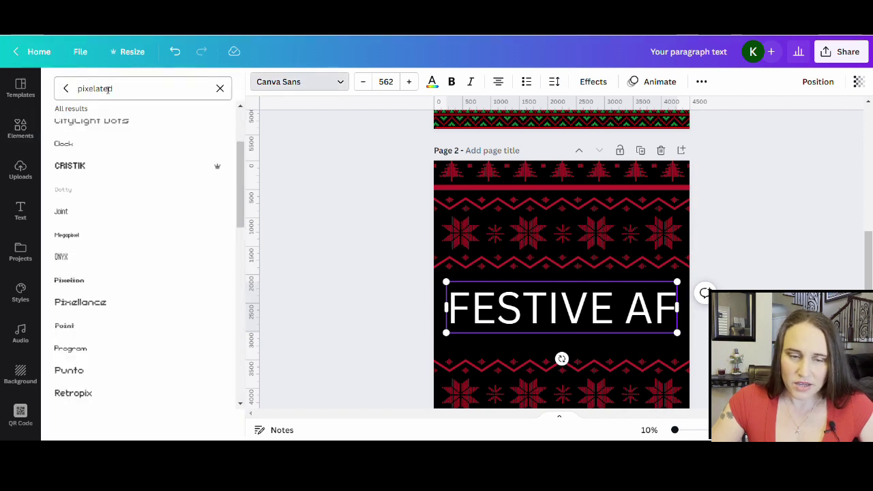
left_click(67, 89)
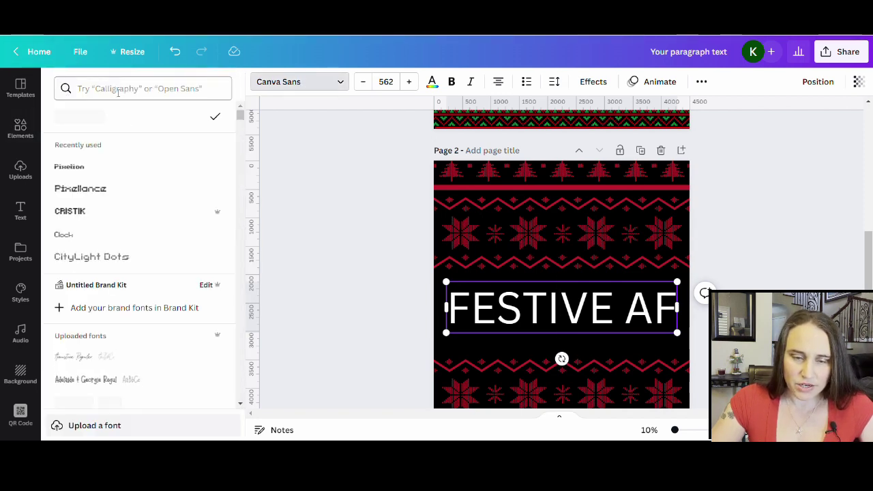
left_click(123, 89)
type("PI")
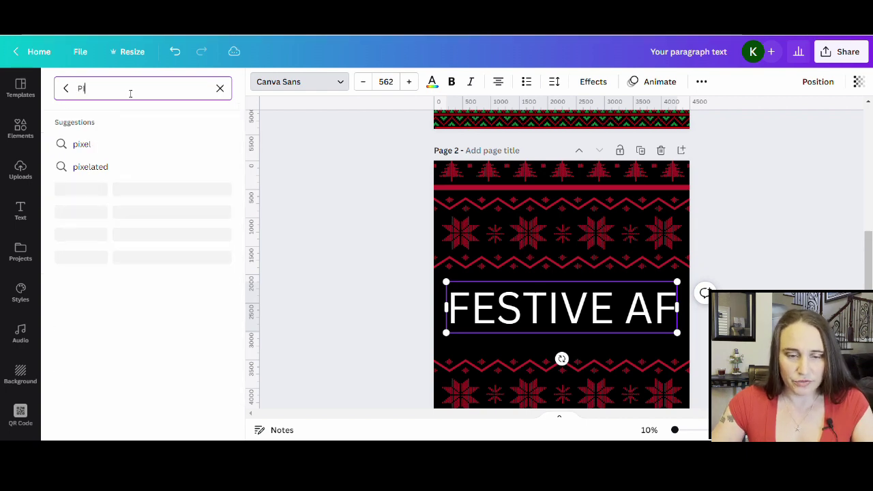
type("XIEL")
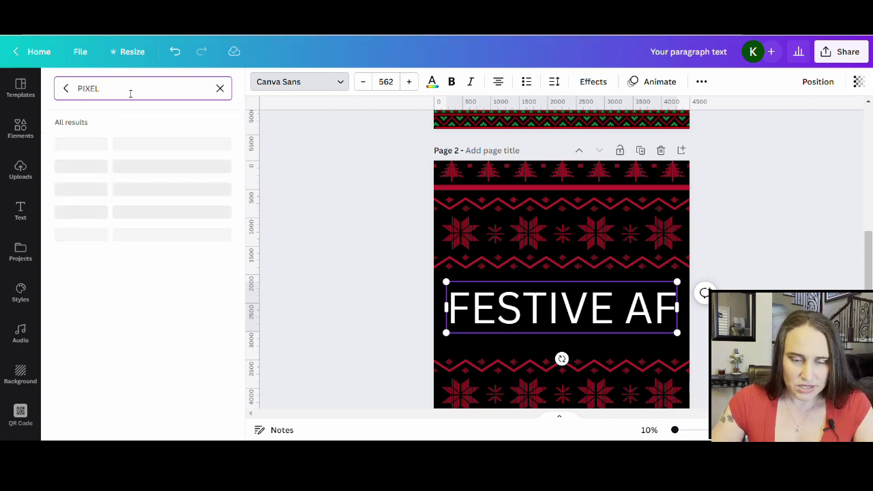
type("ATED")
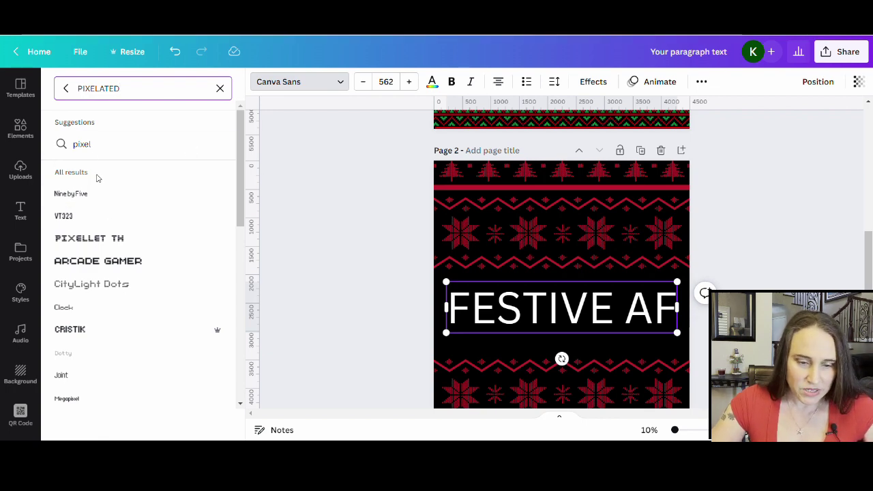
left_click(86, 195)
Try Pixellet TH, Arcade Gamer, CityLight Dots, Clock, Cristik, Dotty, Joint and Pixellance on the text.
scroll(88, 198, "down", 1)
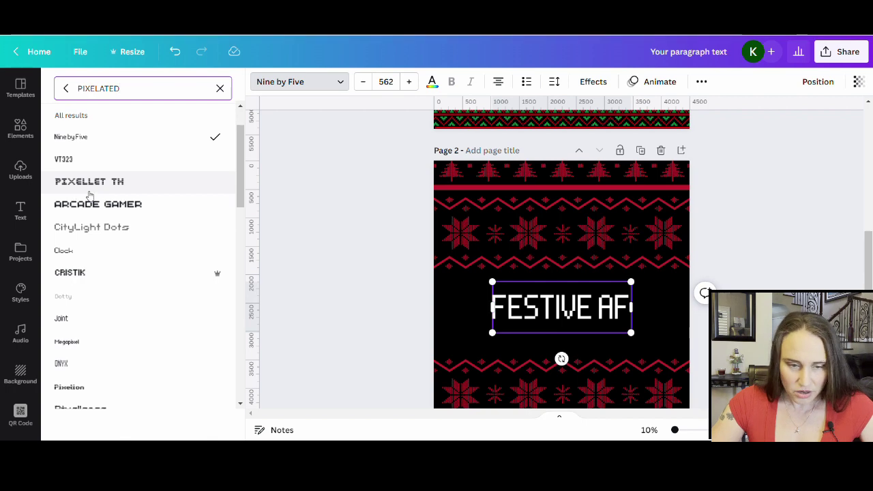
left_click(88, 190)
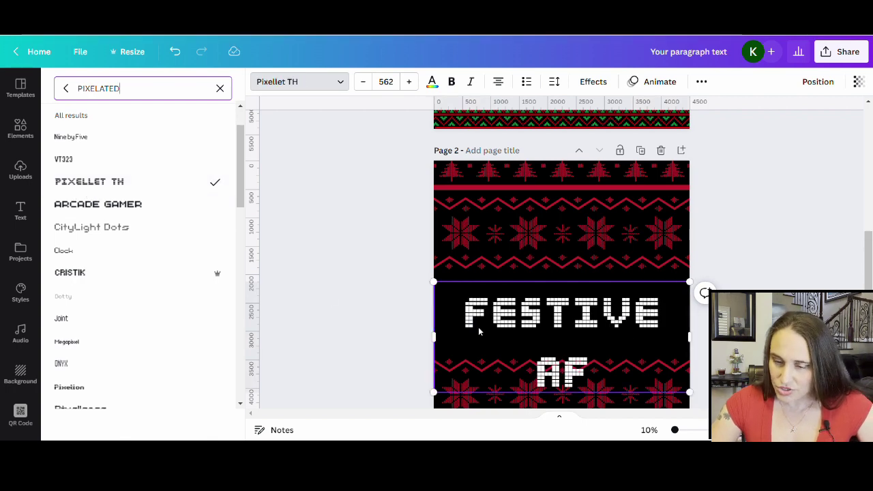
left_click(135, 207)
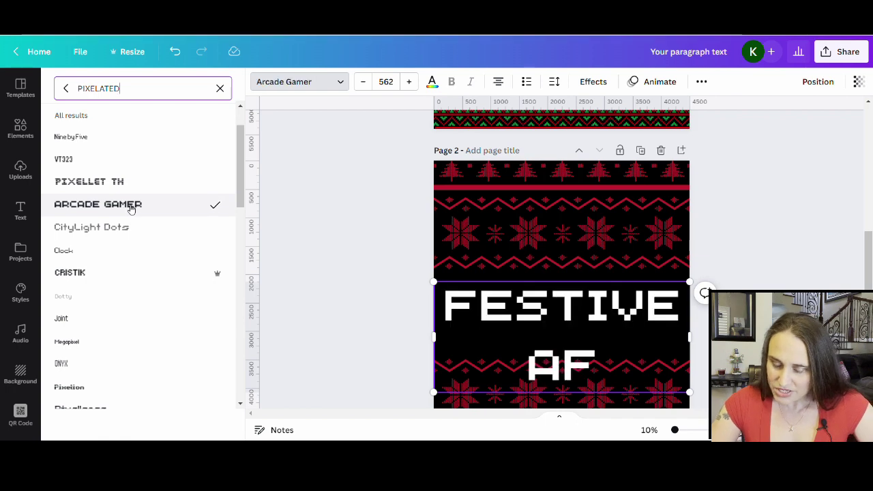
left_click(119, 232)
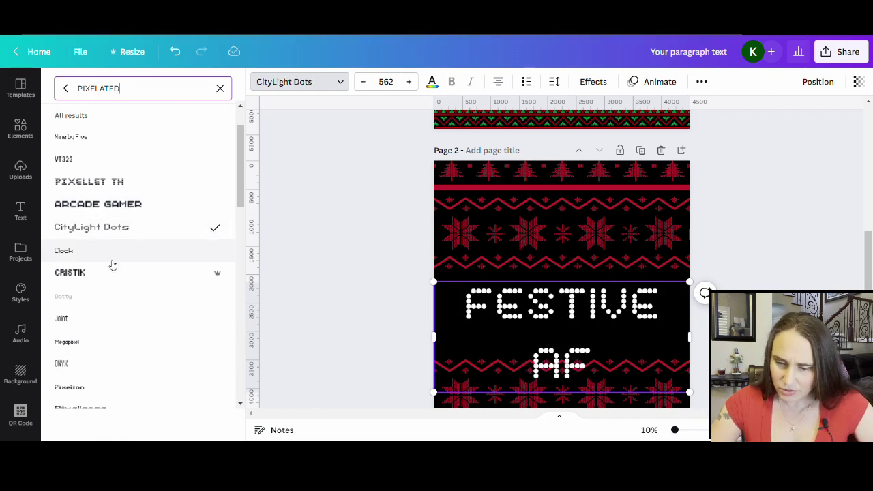
left_click(88, 254)
left_click(82, 272)
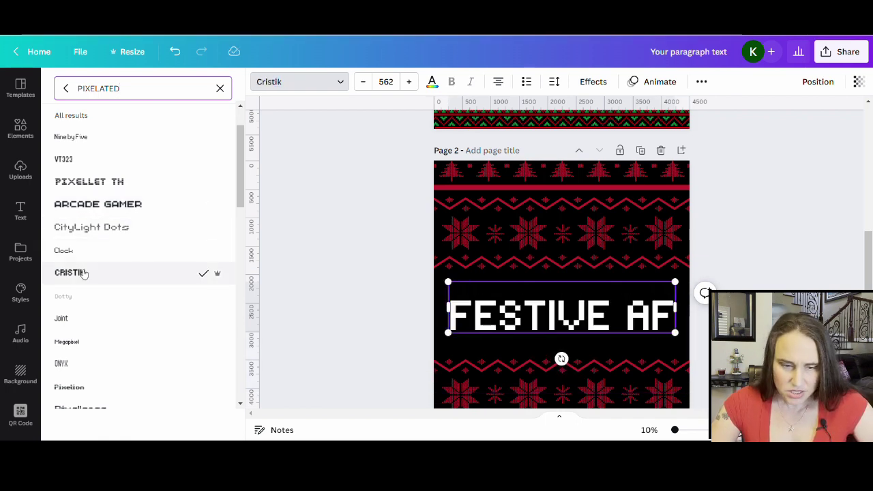
scroll(85, 269, "down", 1)
left_click(92, 240)
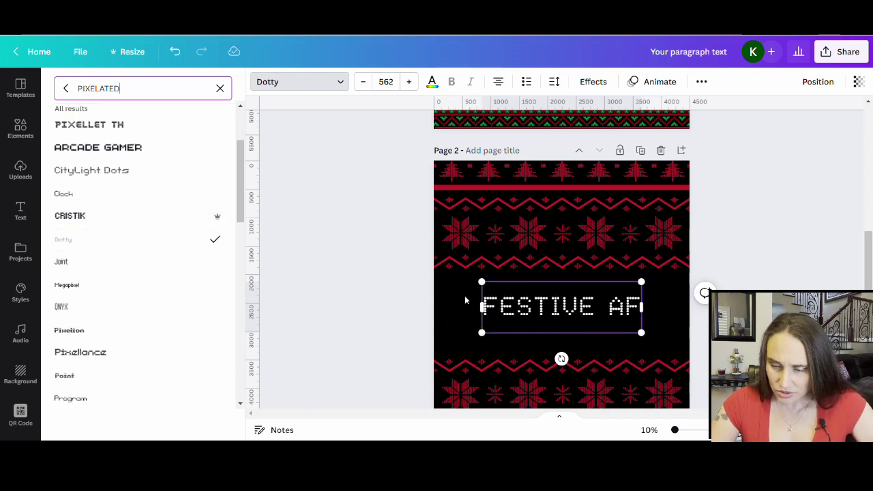
left_click(82, 262)
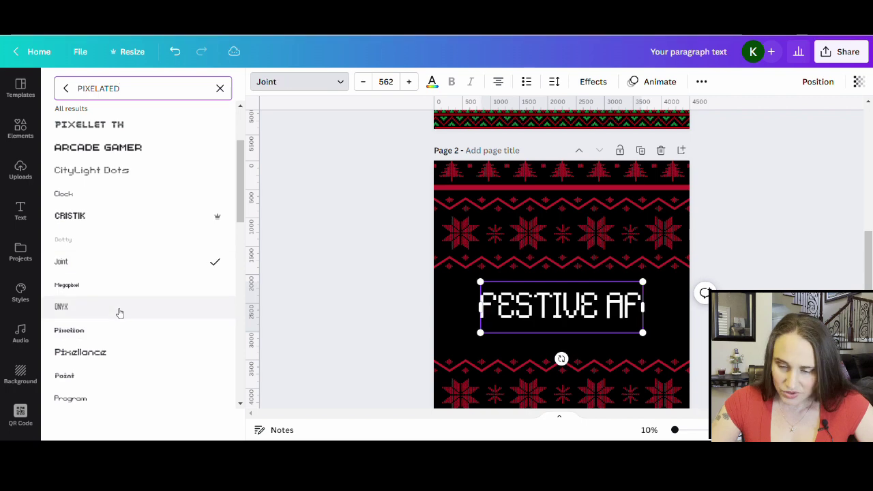
left_click(104, 354)
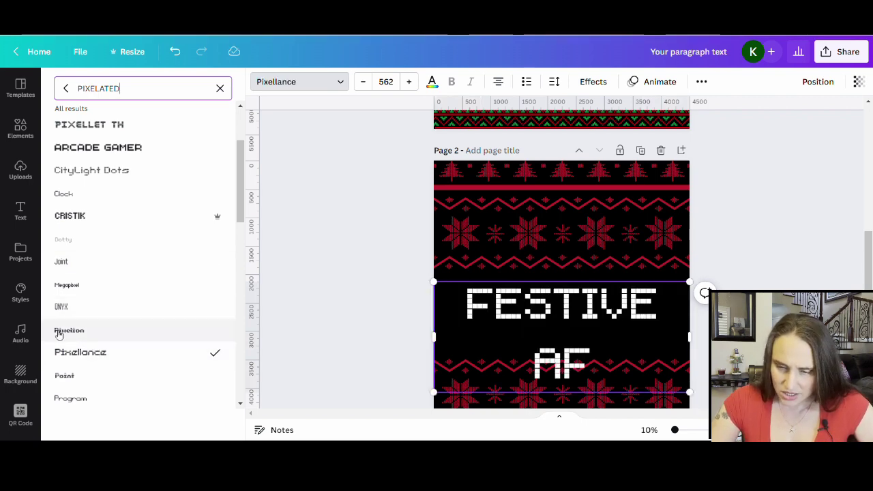
Apply Pixelion so FESTIVE AF fits one line, and enlarge it to size 662 across the page.
left_click(75, 330)
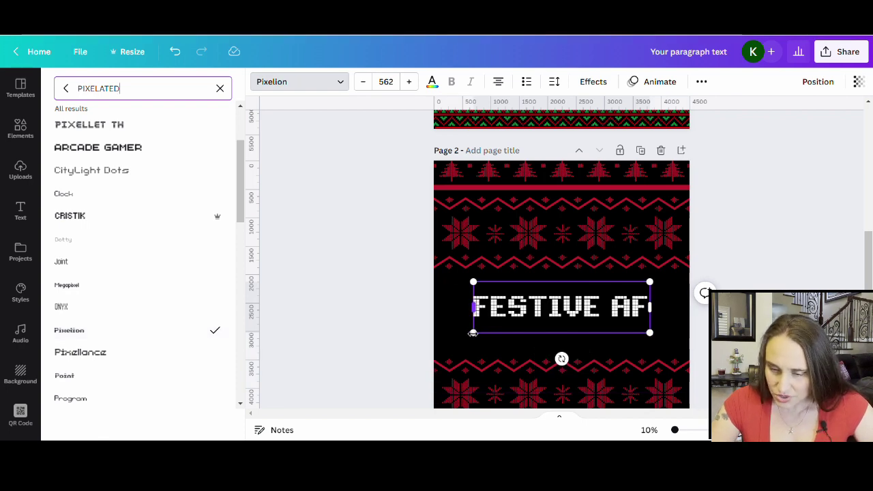
left_click_drag(476, 345, 444, 354)
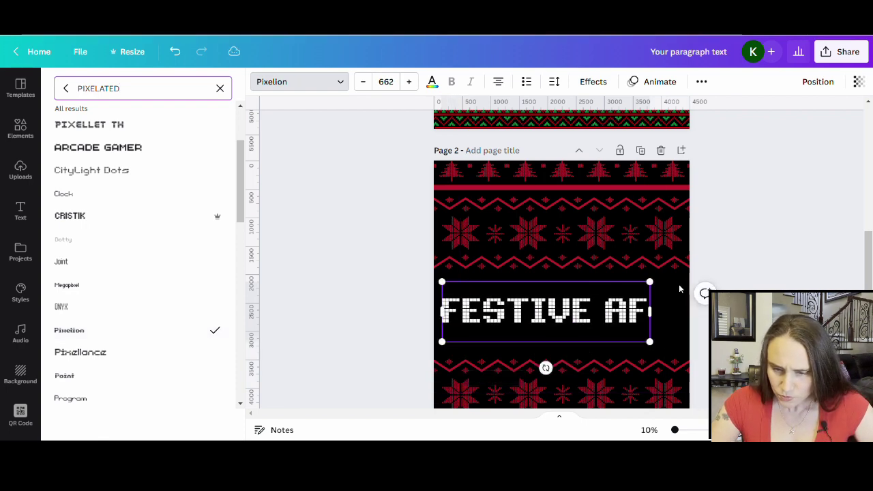
left_click_drag(649, 281, 689, 272)
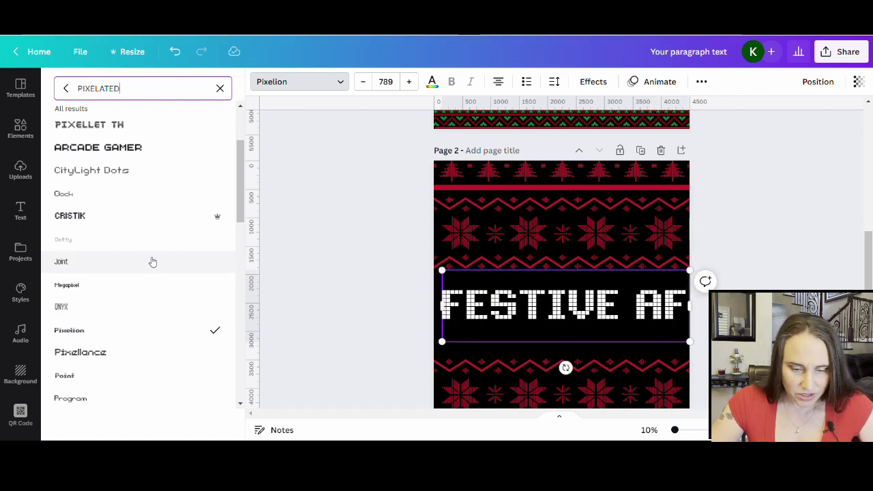
Try the 29LT Arapix, SuperDario, Retropix, Punto, Program and Point fonts on the text.
scroll(152, 259, "down", 2)
scroll(157, 249, "down", 2)
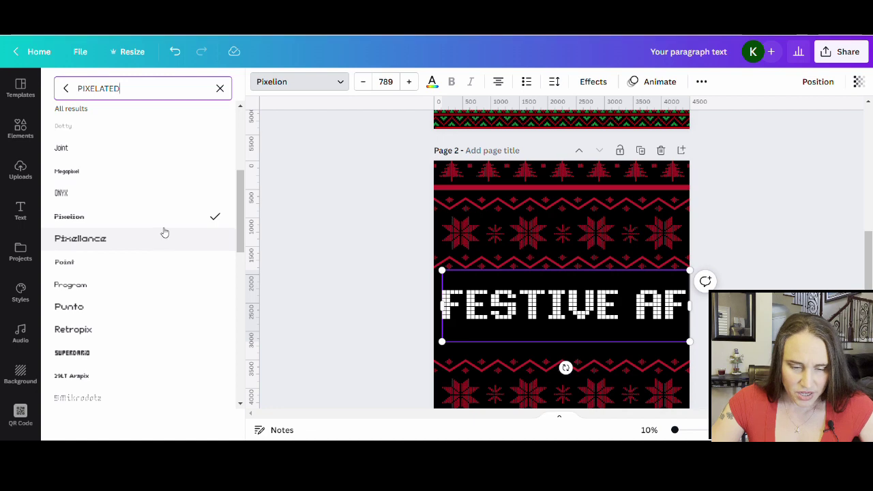
scroll(158, 225, "down", 2)
scroll(96, 226, "down", 6)
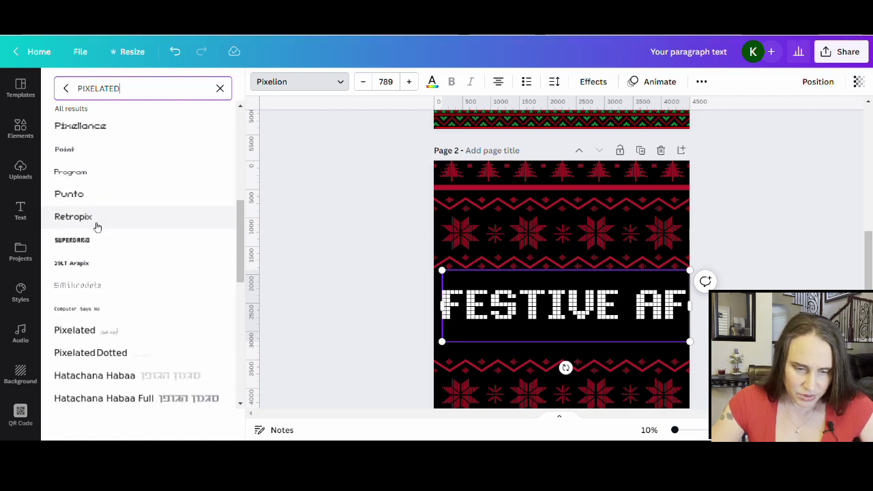
scroll(100, 223, "down", 9)
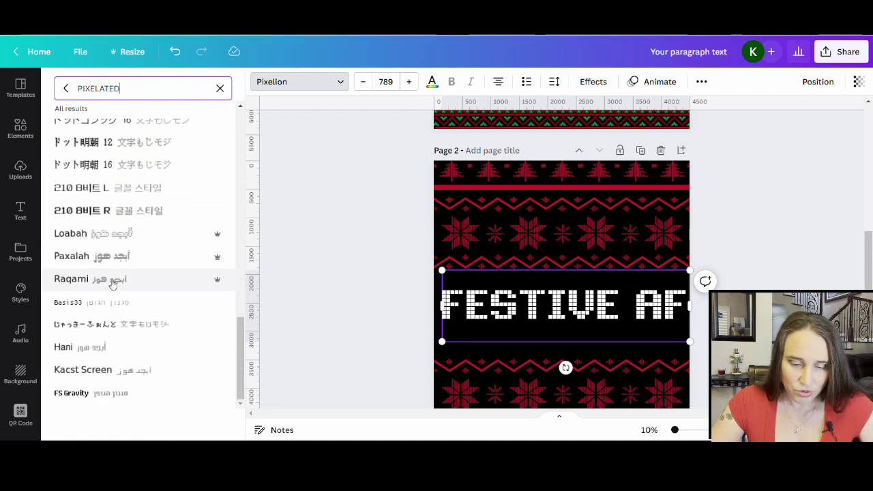
scroll(98, 371, "up", 10)
scroll(96, 366, "up", 3)
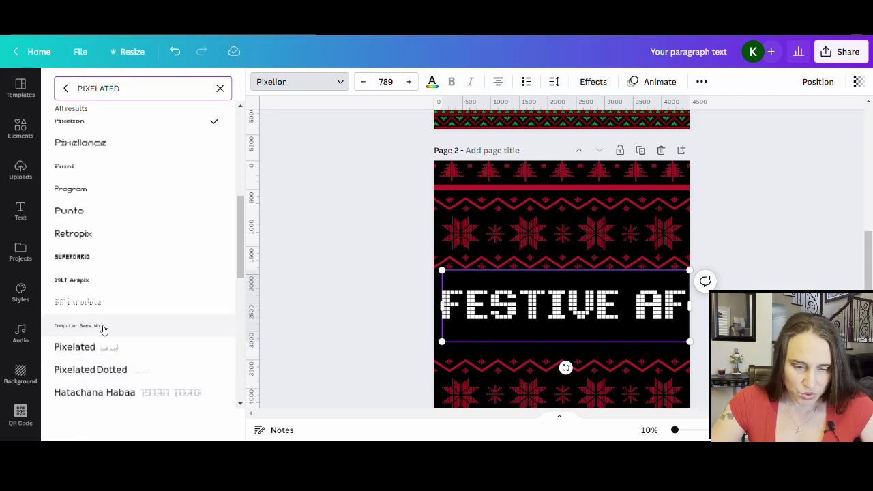
scroll(139, 352, "up", 3)
scroll(90, 374, "down", 2)
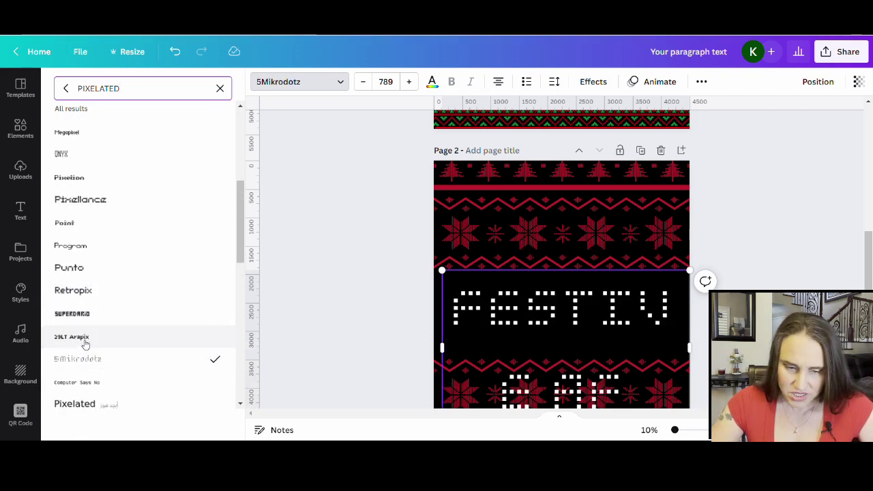
left_click(83, 340)
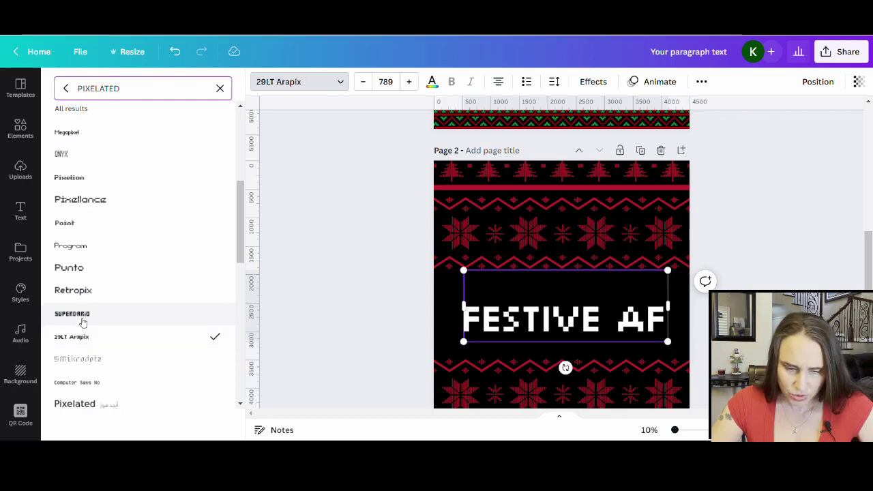
left_click(82, 314)
left_click(85, 292)
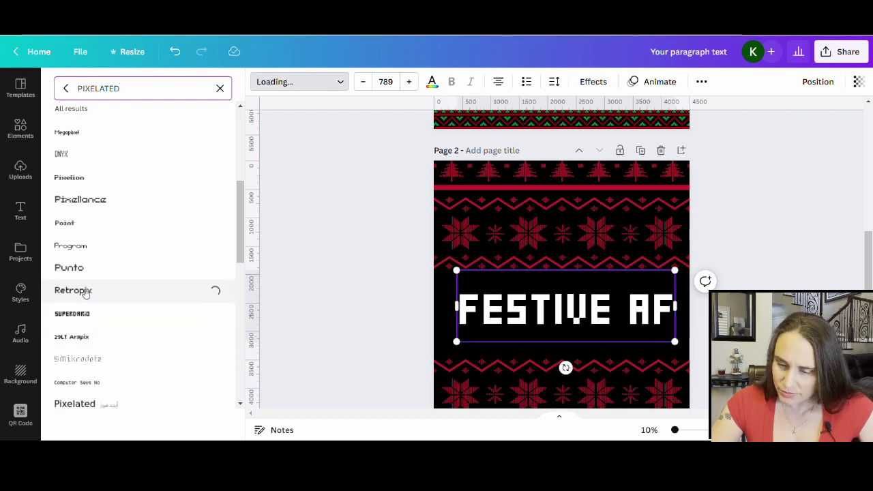
left_click(76, 268)
left_click(78, 249)
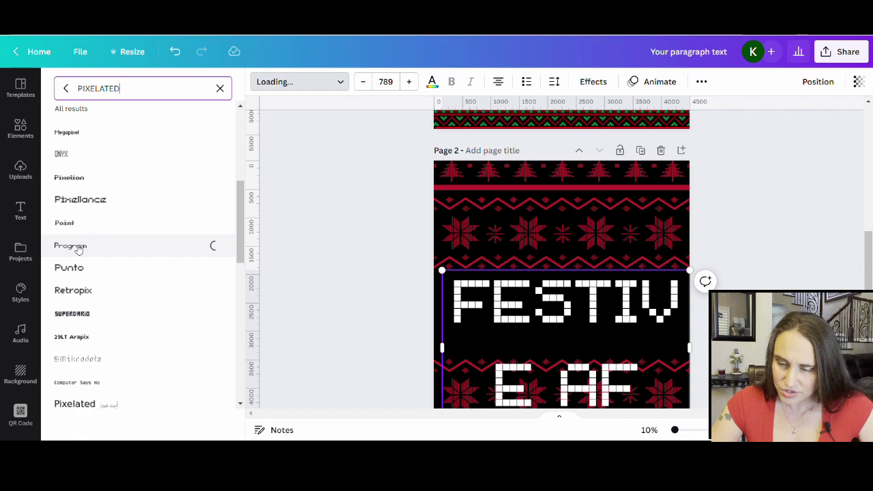
left_click(77, 233)
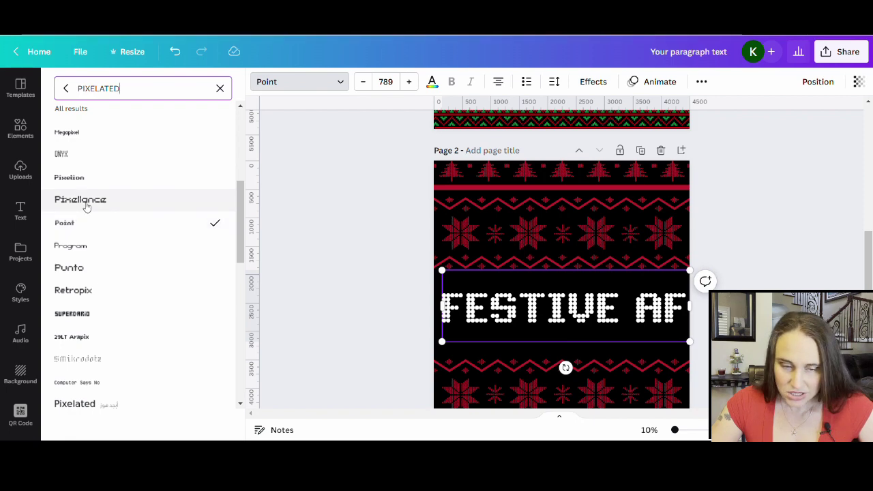
Compare Pixellance, Pixelion, ONYX and Megapixel on FESTIVE AF.
left_click(86, 205)
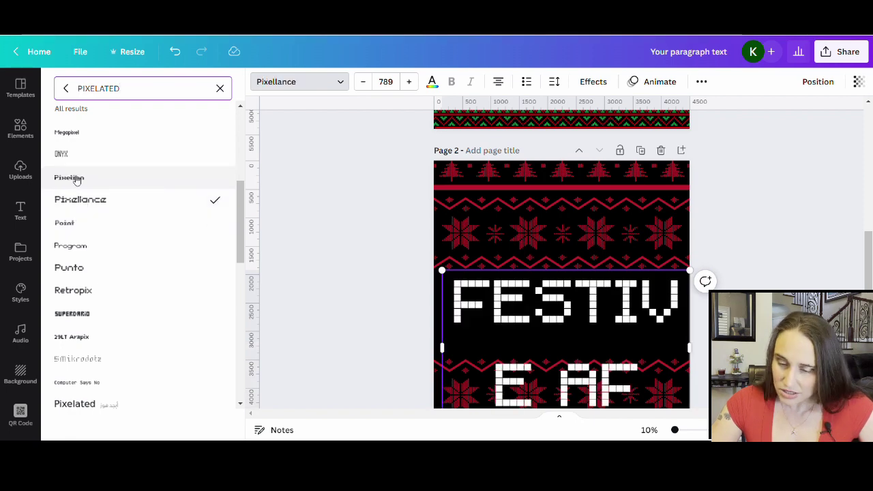
left_click(76, 180)
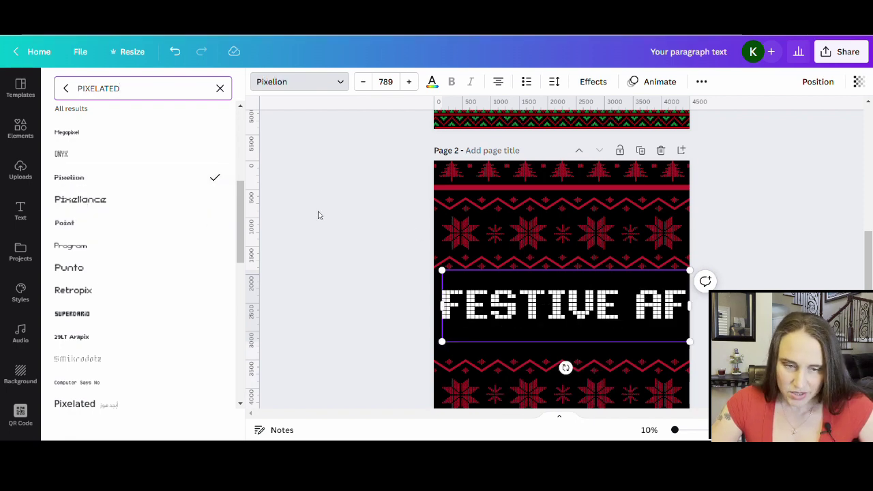
left_click(81, 155)
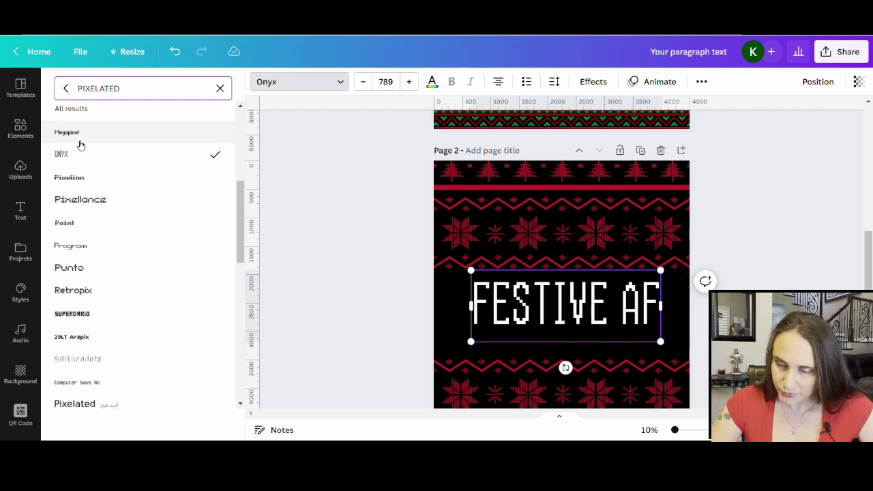
left_click(80, 141)
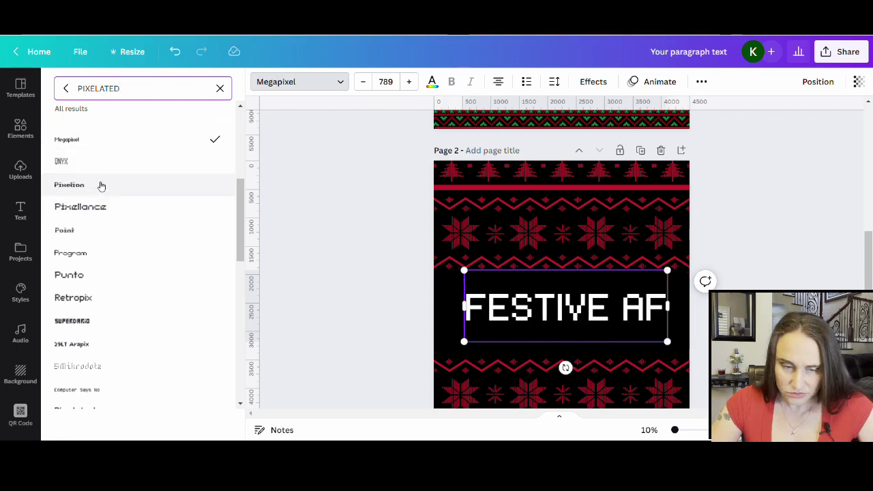
Revisit Joint, Dotty, Cristik, Clock, CityLight Dots and Arcade Gamer, then settle on Pixellet TH at size 434.
scroll(100, 186, "up", 1)
left_click(76, 166)
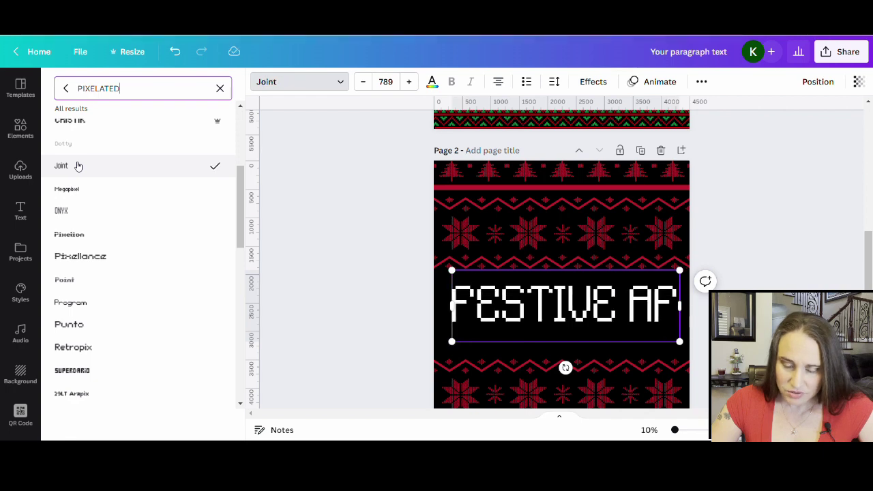
scroll(91, 184, "up", 1)
left_click(81, 203)
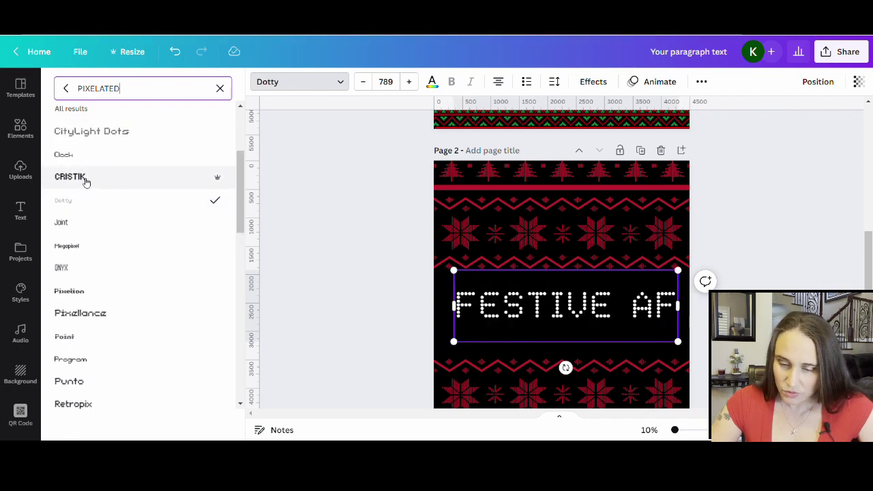
left_click(82, 177)
left_click(76, 154)
left_click(116, 138)
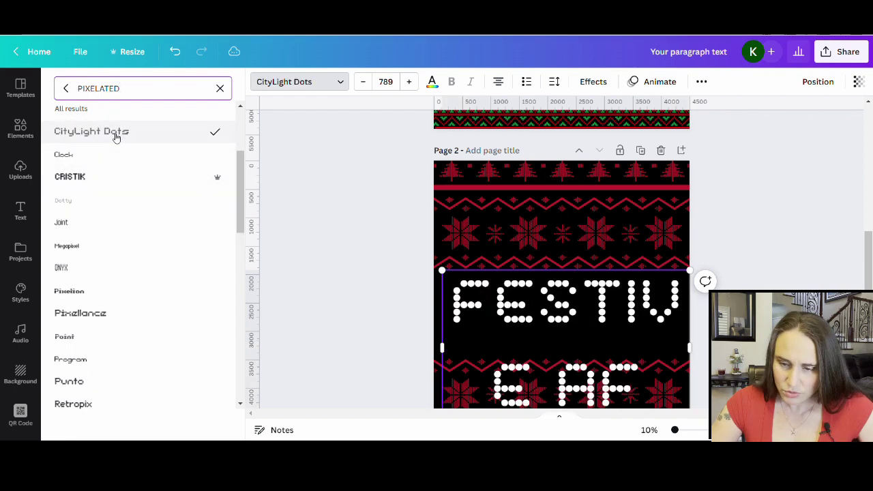
scroll(109, 204, "up", 2)
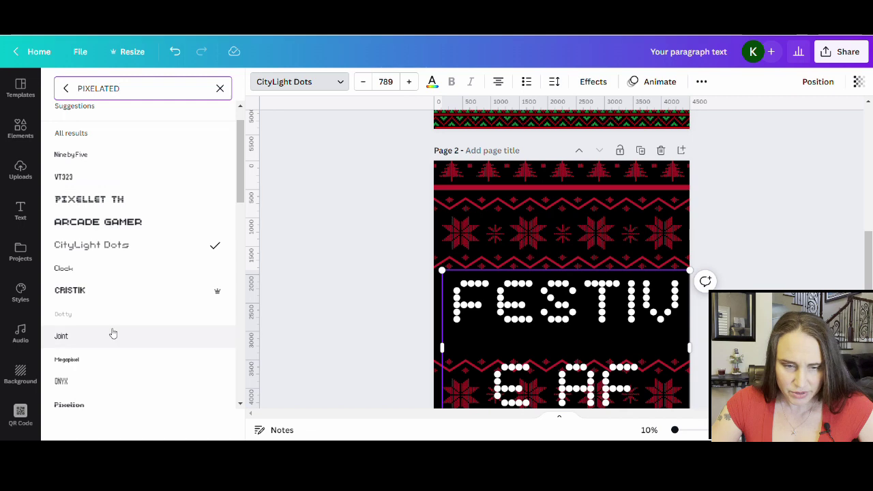
left_click(145, 230)
left_click(119, 201)
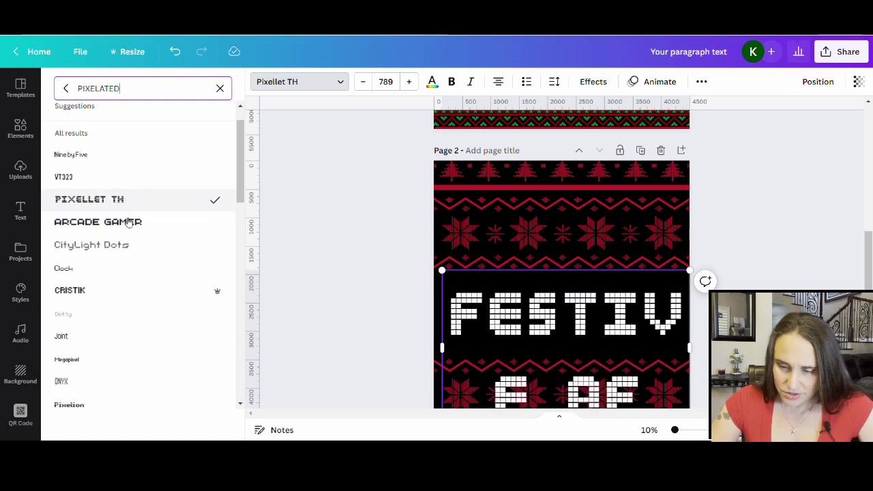
scroll(388, 290, "down", 2)
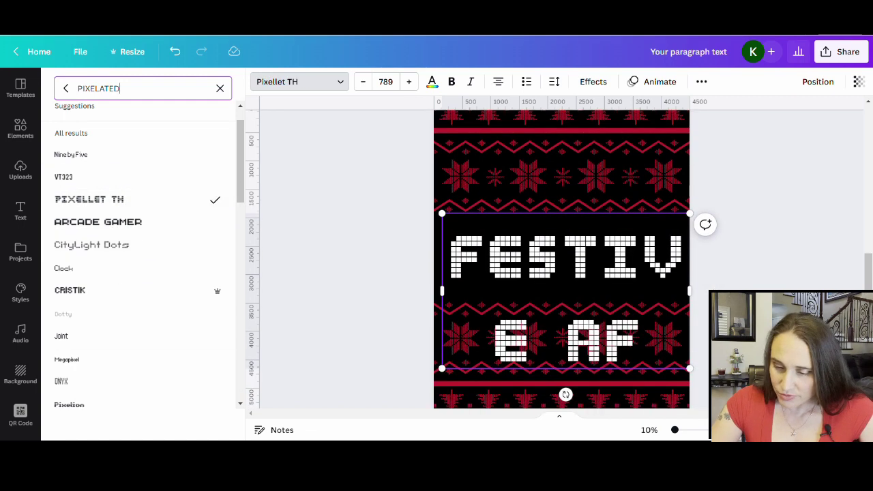
left_click_drag(690, 368, 675, 266)
Enlarge FESTIVE AF slightly to size 469 and nudge it lower between the sweater bands.
key("Escape")
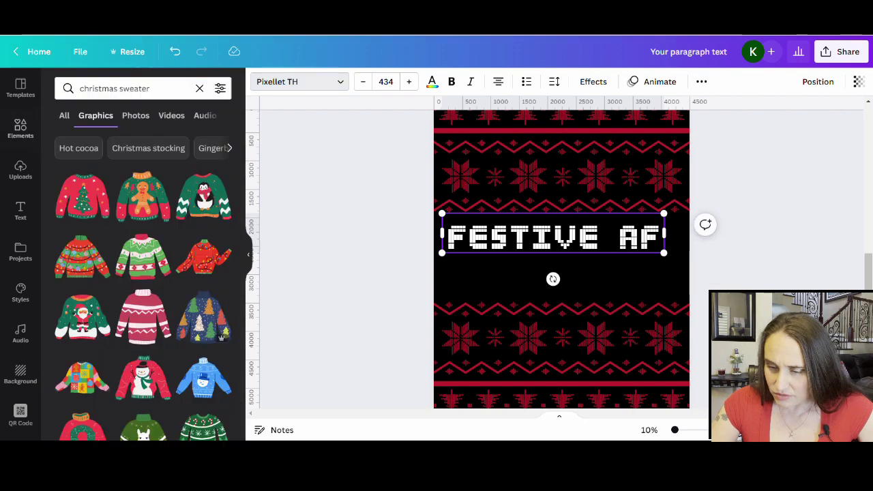
key("Escape")
left_click(609, 253)
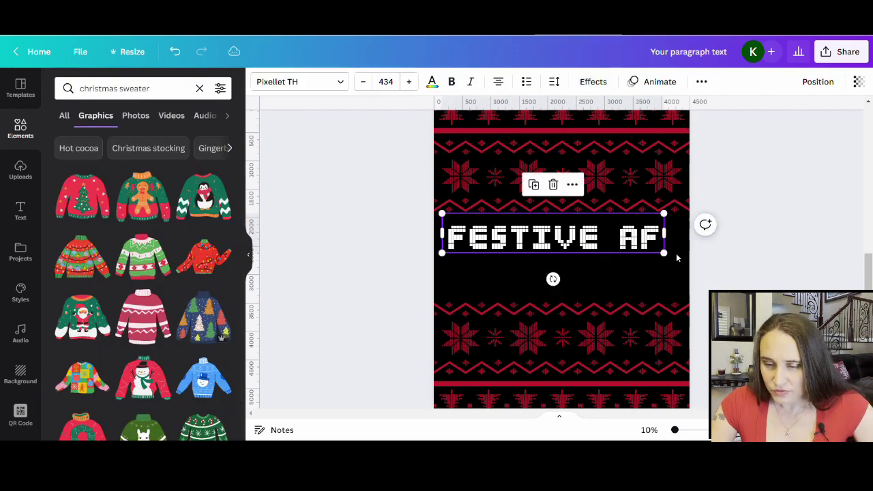
left_click_drag(663, 253, 689, 269)
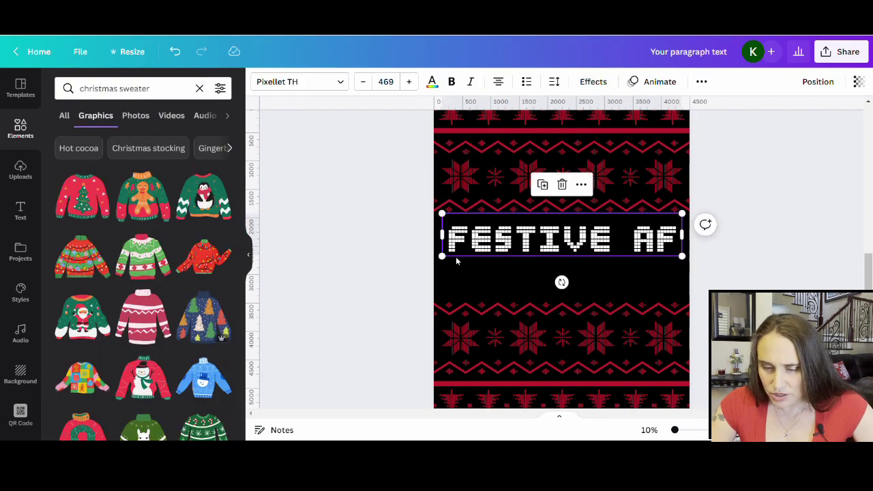
left_click(729, 243)
left_click_drag(613, 246, 615, 263)
left_click(732, 260)
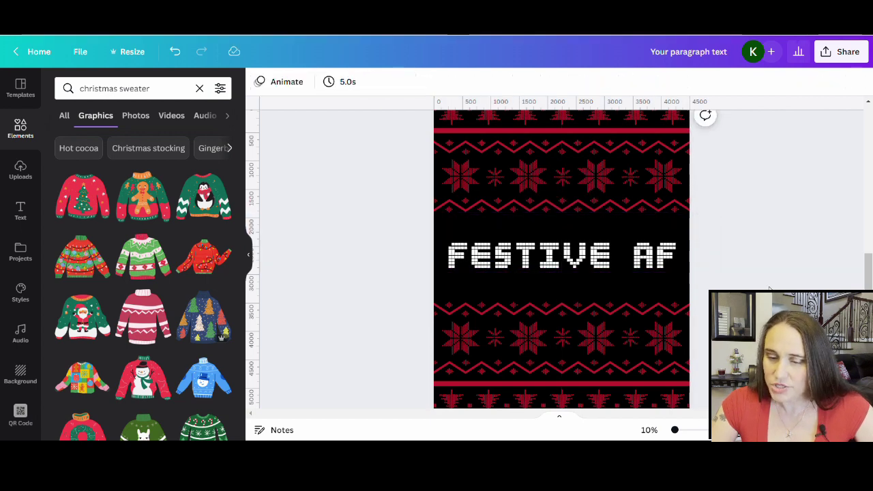
scroll(747, 266, "up", 3)
scroll(700, 298, "down", 3)
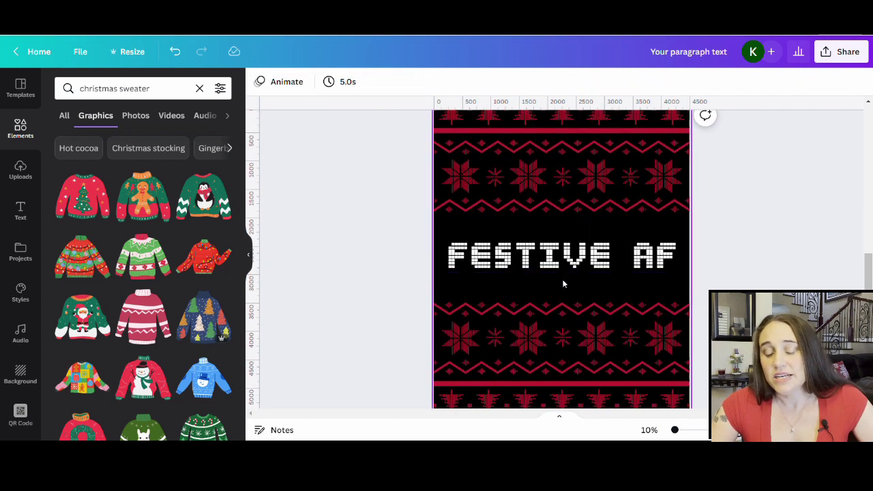
Try red and then green for the FESTIVE AF text, then set it back to white.
left_click(581, 252)
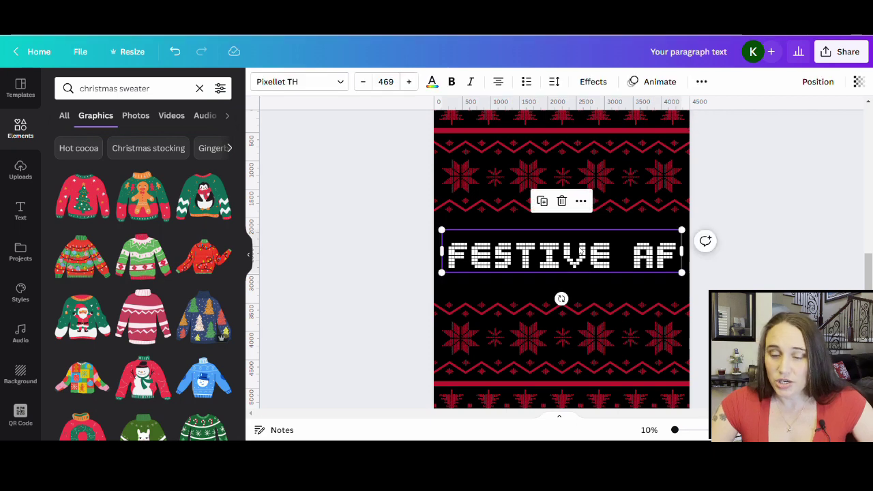
left_click(432, 82)
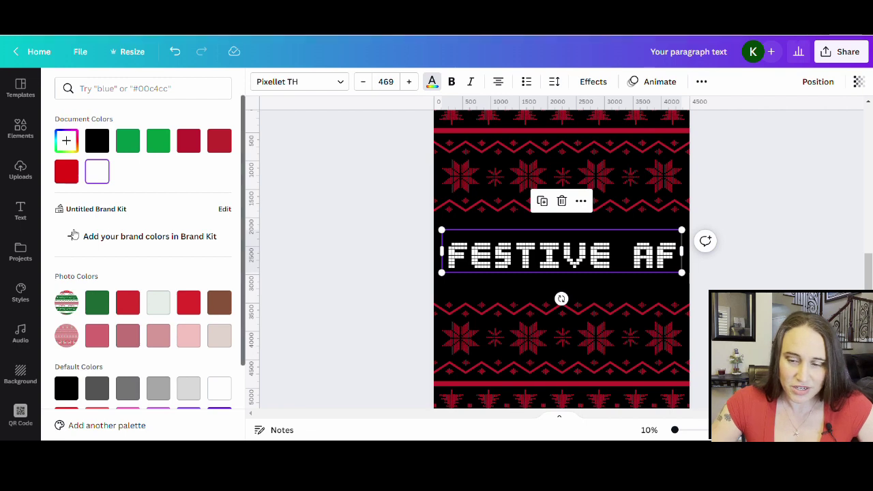
left_click(219, 141)
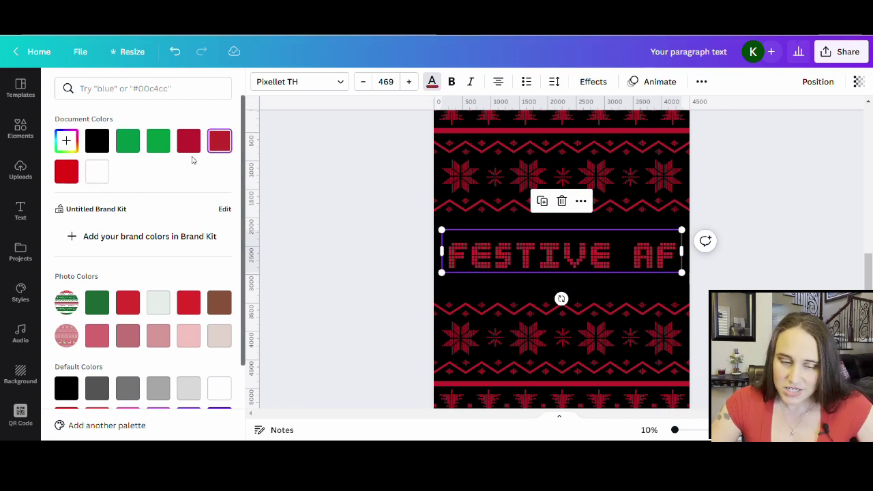
left_click(162, 141)
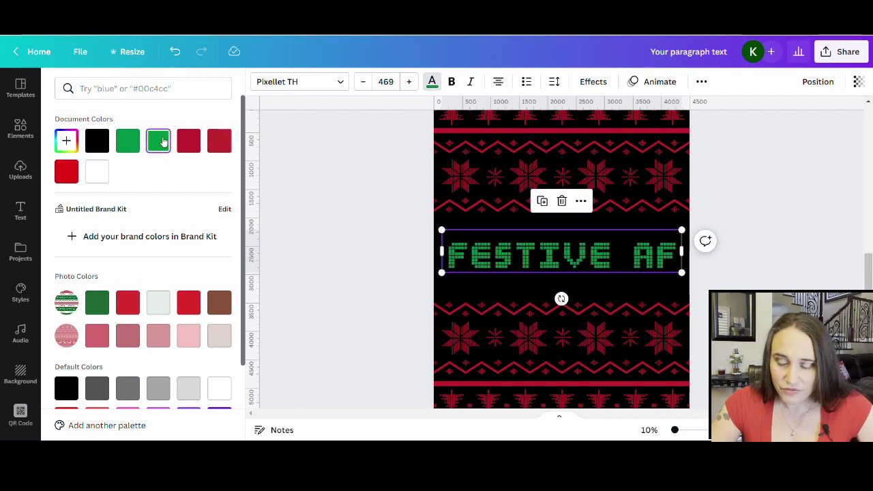
left_click(97, 171)
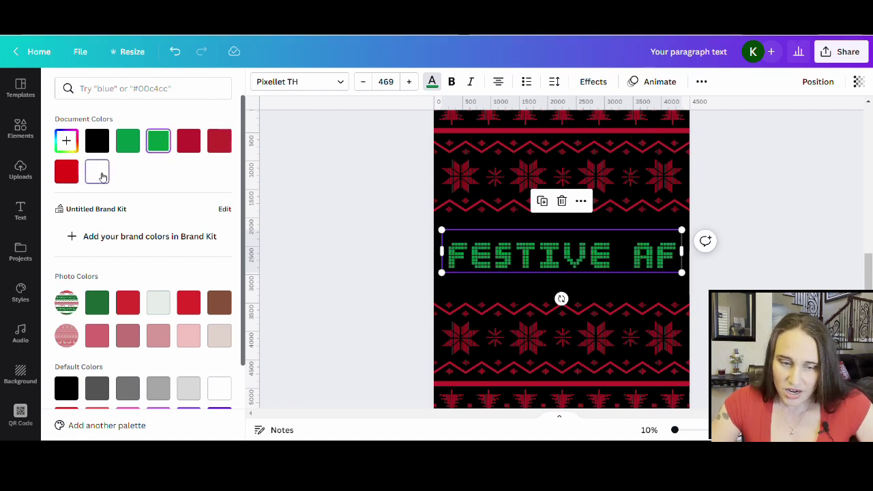
left_click(444, 193)
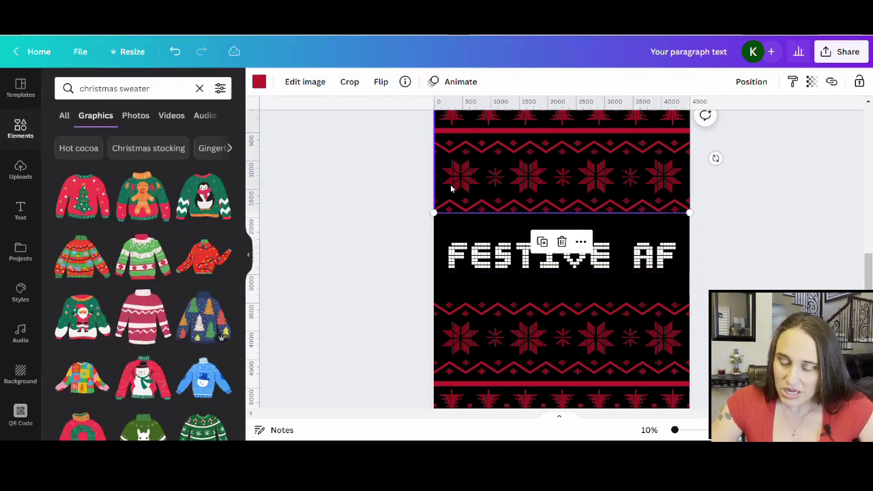
Replace the red in the top and bottom sweater patterns with the green document colour.
left_click(259, 82)
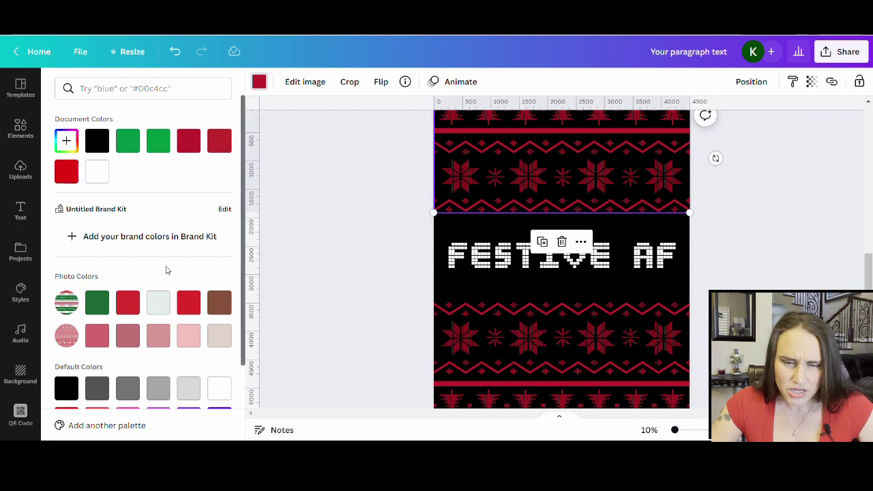
left_click(63, 171)
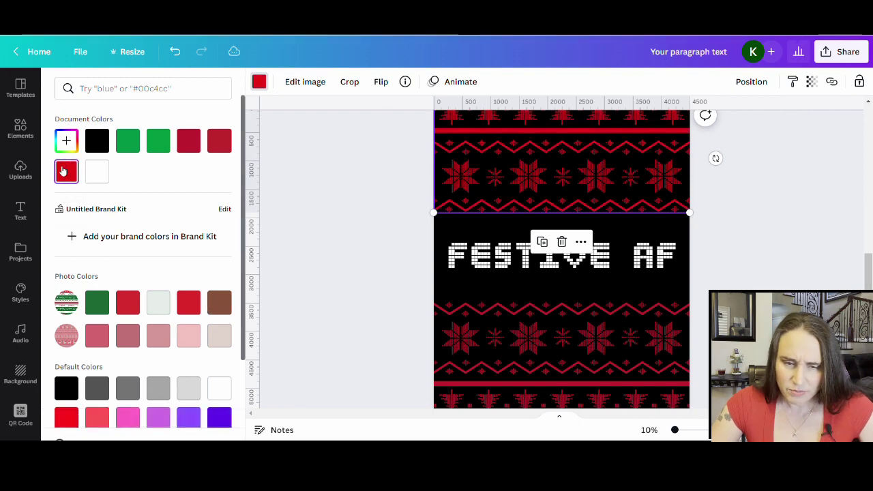
left_click(158, 141)
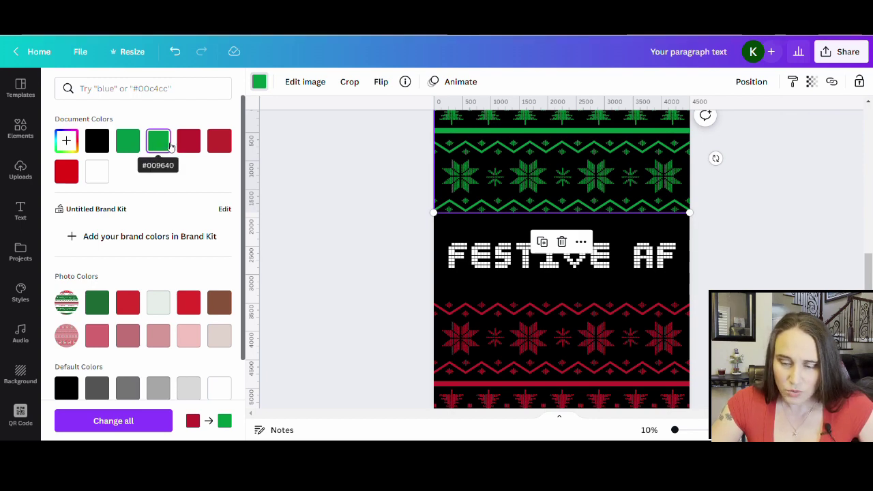
left_click(544, 345)
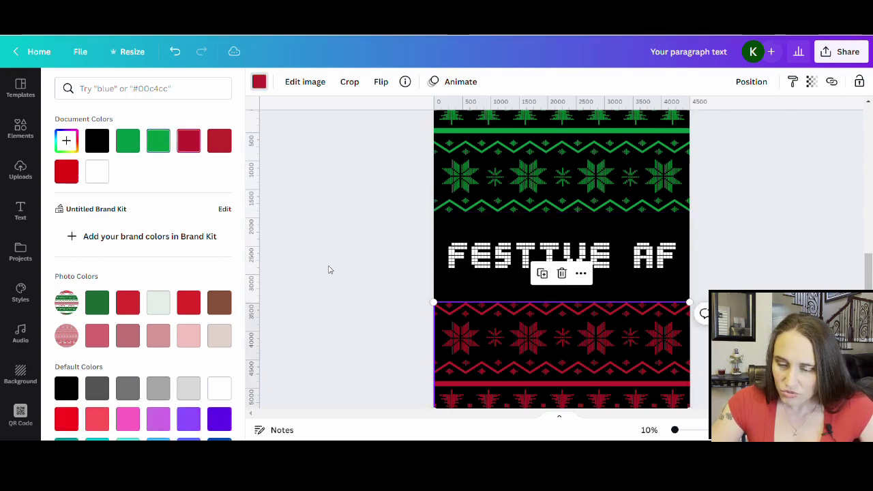
left_click(158, 141)
key("Escape")
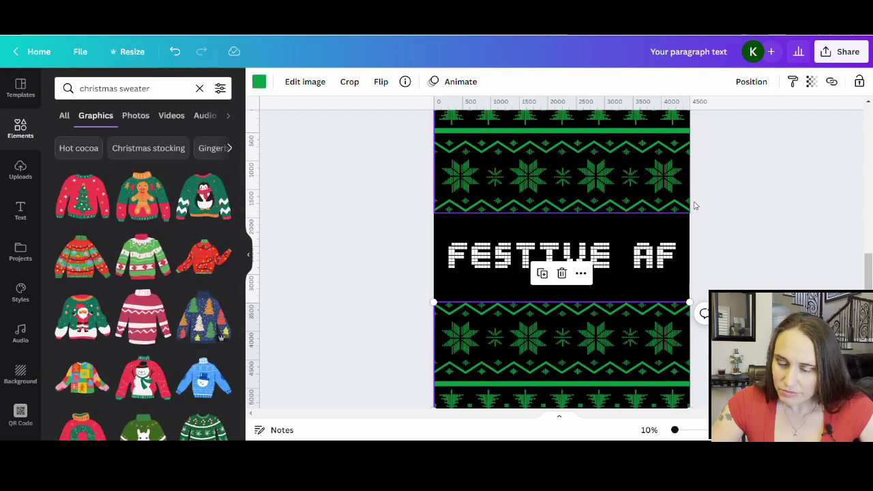
left_click(745, 201)
scroll(840, 231, "up", 2)
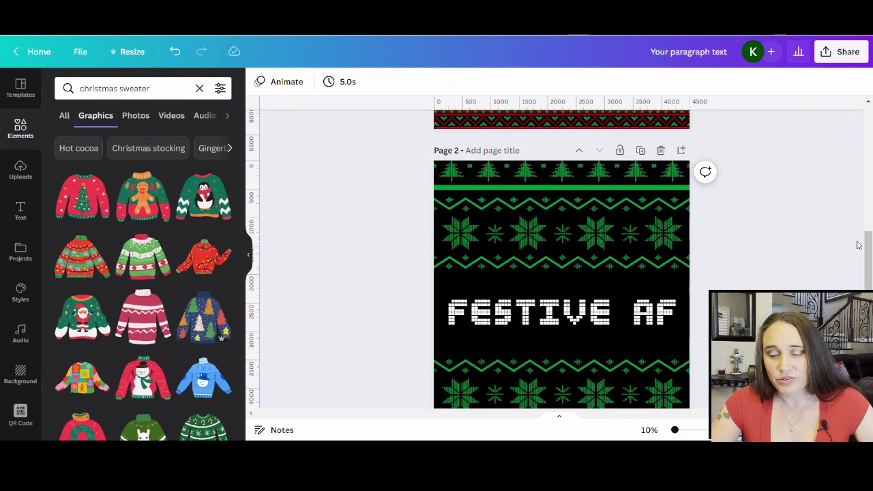
Switch the green parts of the top and bottom sweater patterns to the red document colour.
scroll(858, 245, "down", 2)
scroll(853, 239, "up", 2)
left_click(542, 208)
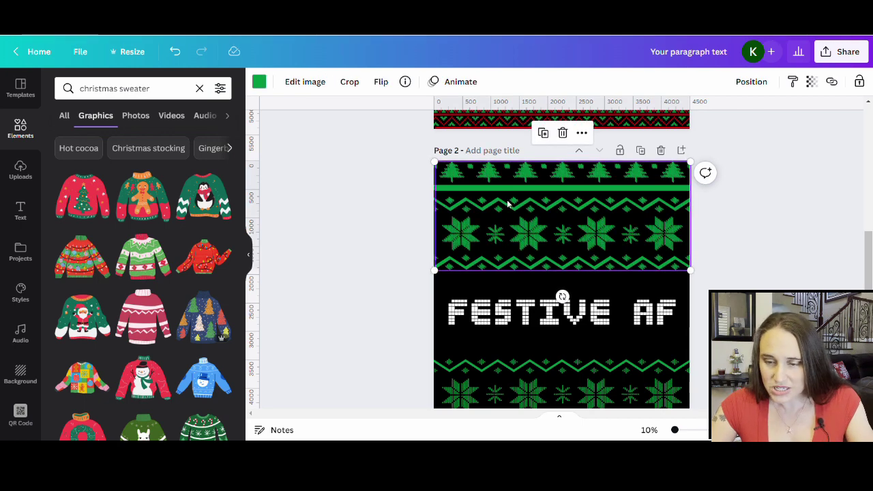
left_click(260, 82)
left_click(218, 140)
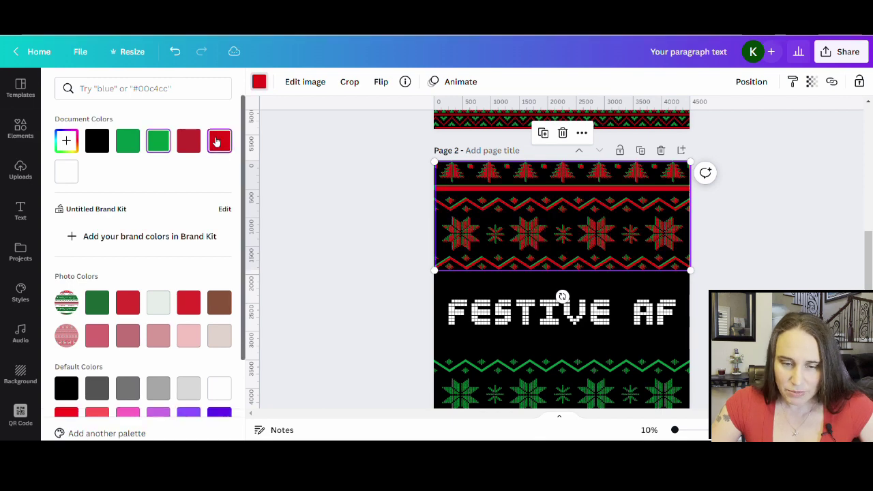
left_click(822, 260)
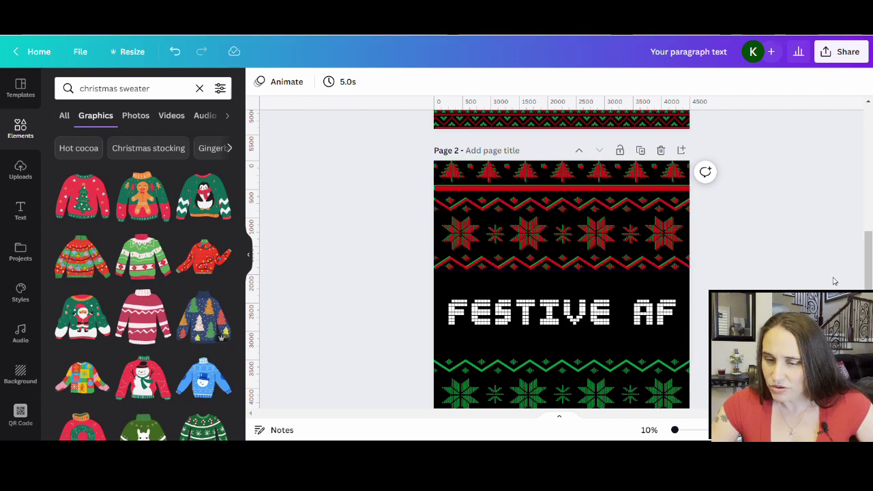
scroll(811, 281, "down", 2)
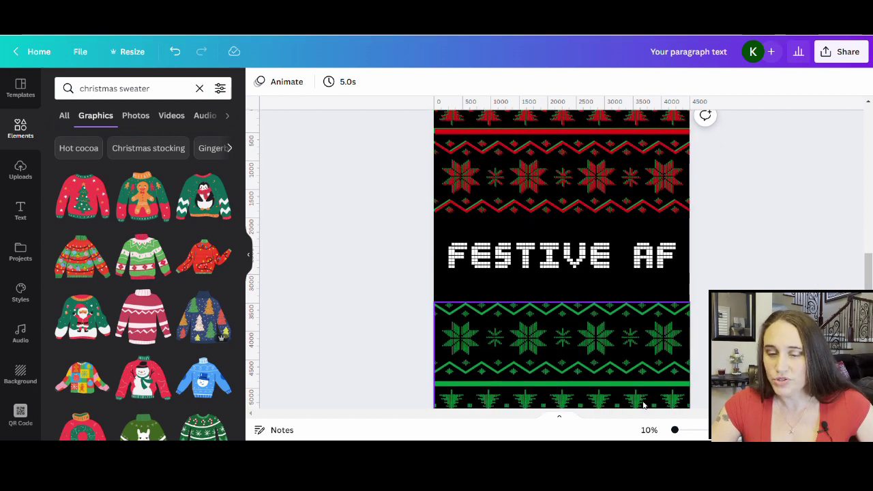
left_click(600, 385)
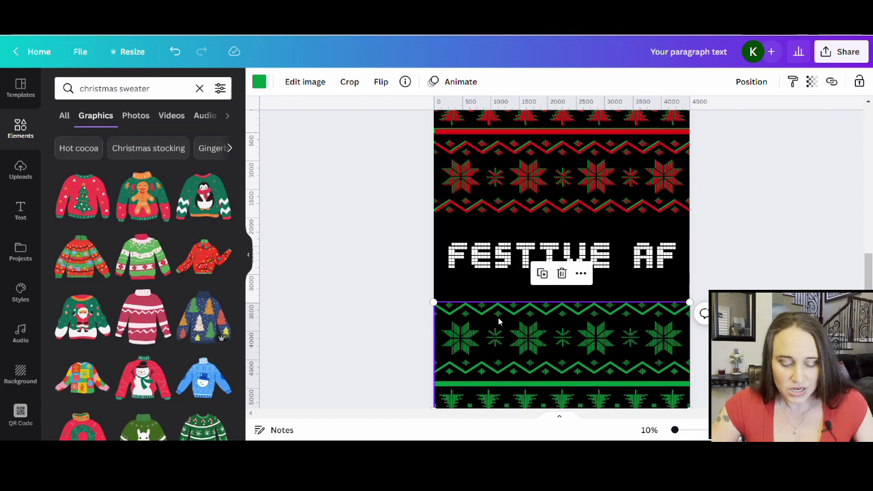
left_click(260, 84)
left_click(219, 141)
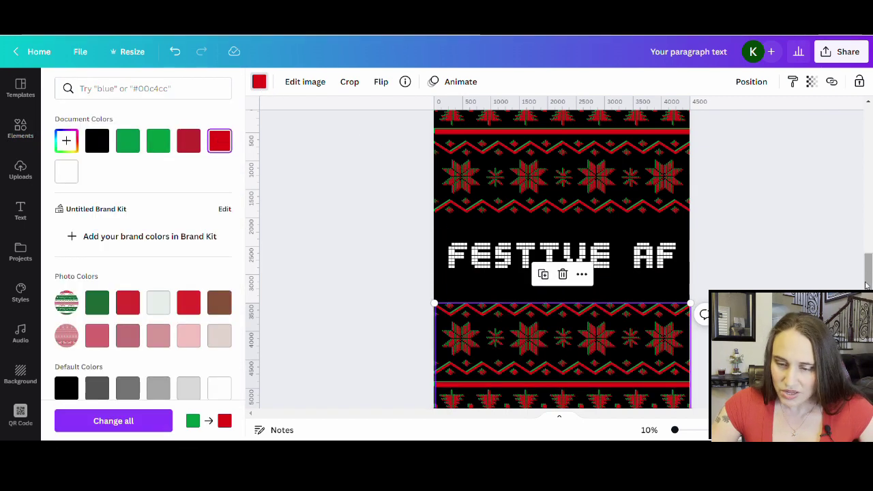
left_click(781, 236)
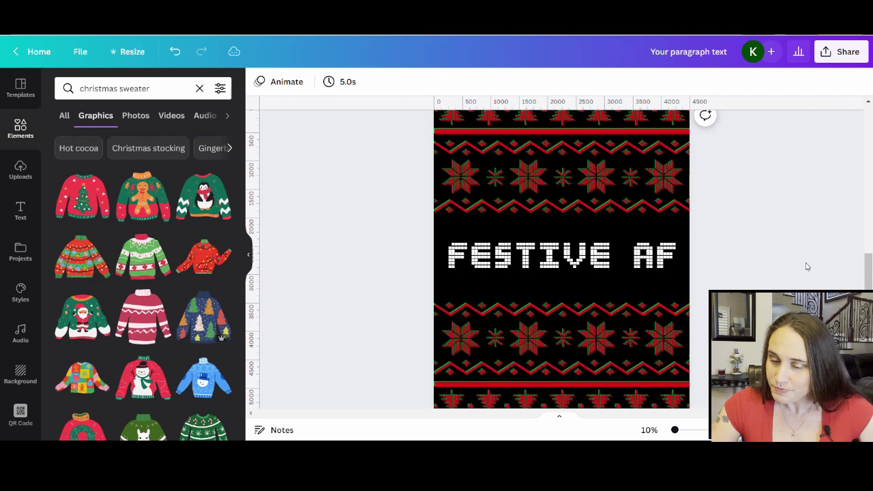
left_click(633, 254)
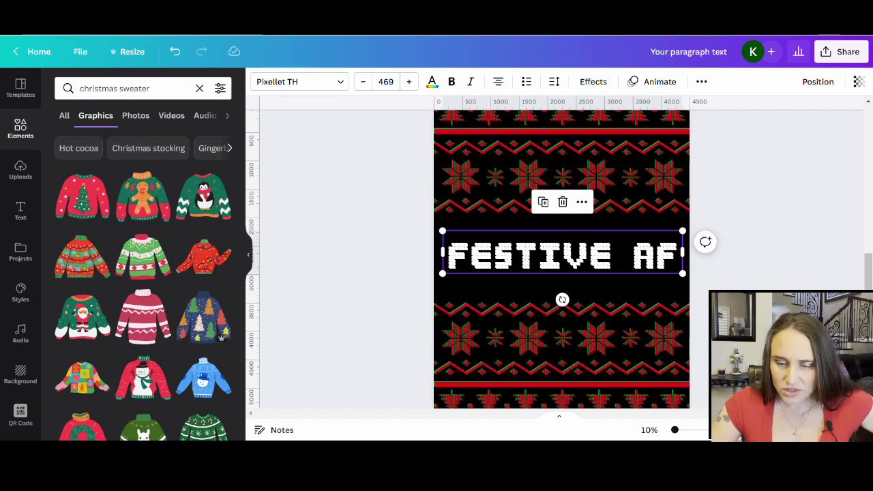
Colour the FESTIVE AF text bright red and send it behind the other page elements.
left_click(432, 83)
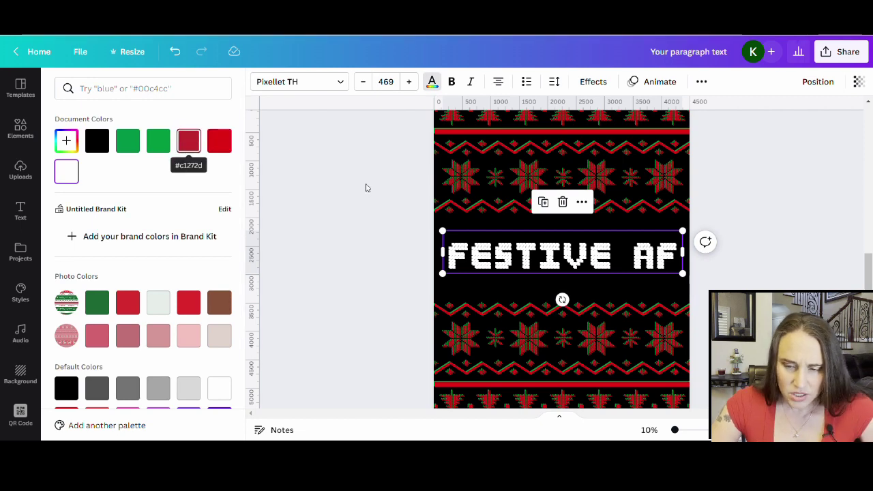
left_click(196, 148)
left_click(219, 142)
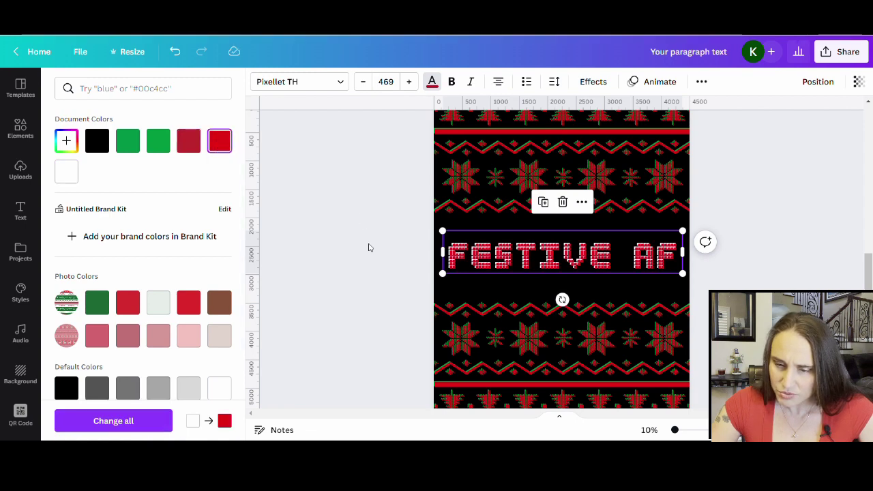
left_click(371, 247)
right_click(555, 271)
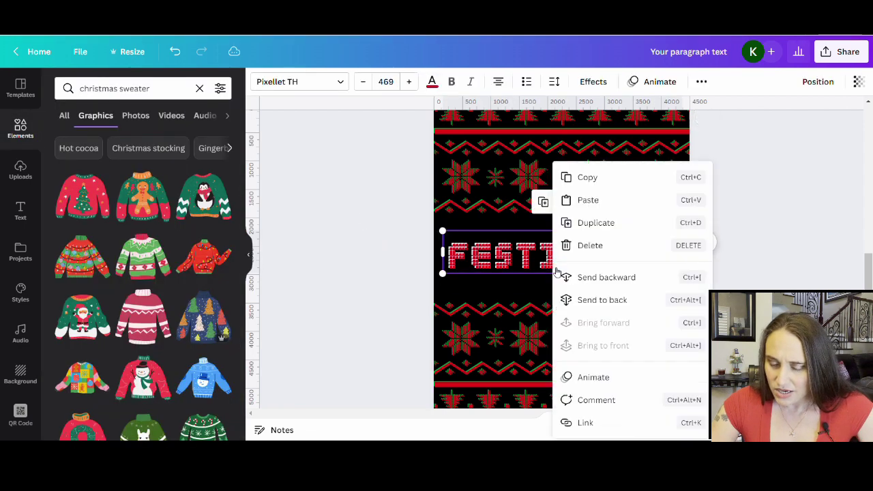
left_click(590, 299)
left_click(793, 266)
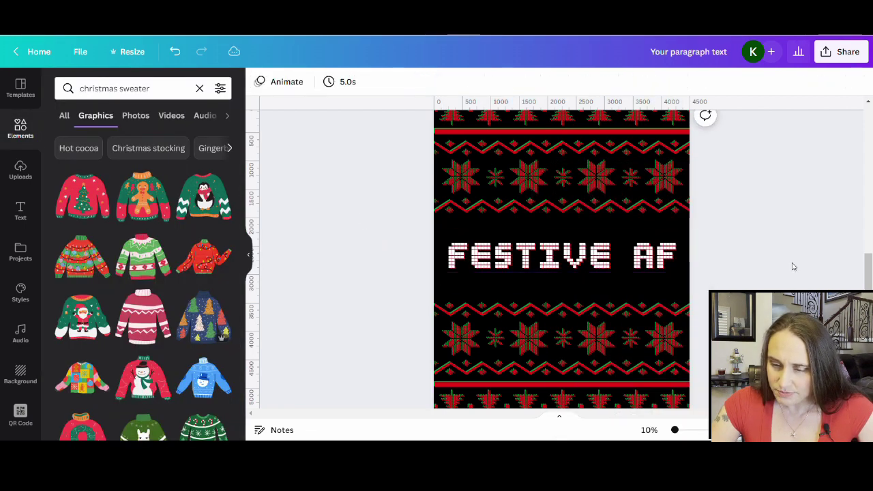
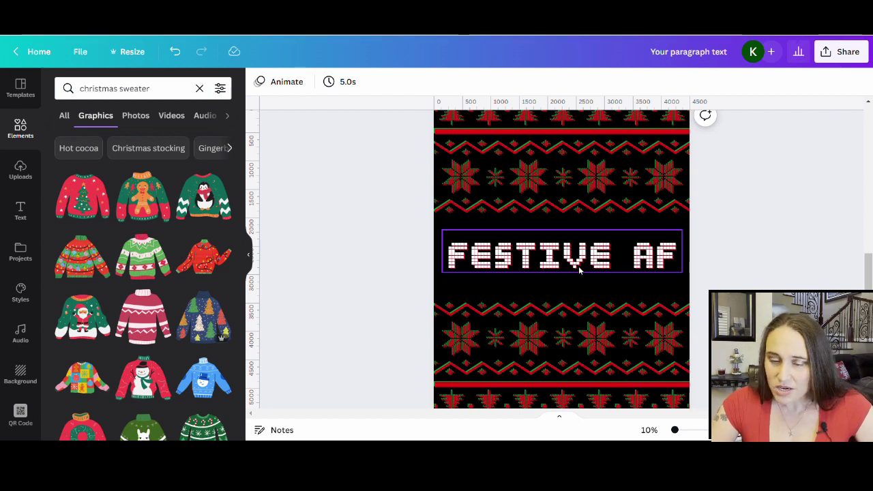
Add the white snowflake knit strip above FESTIVE AF and delete the stray red text copy.
scroll(771, 205, "up", 2)
scroll(750, 194, "down", 3)
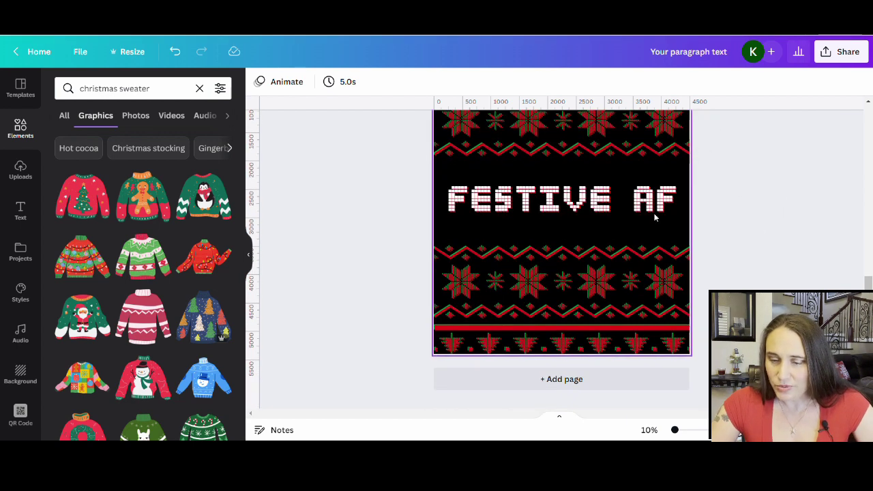
scroll(765, 253, "up", 2)
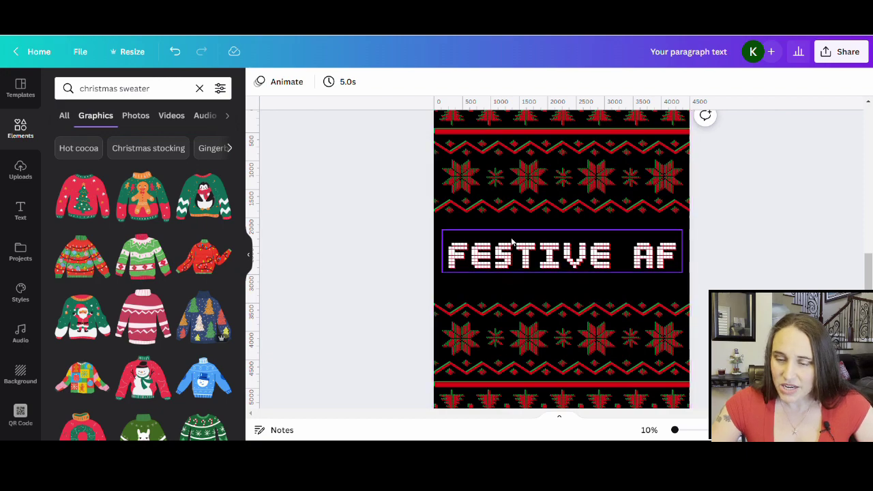
scroll(693, 228, "up", 6)
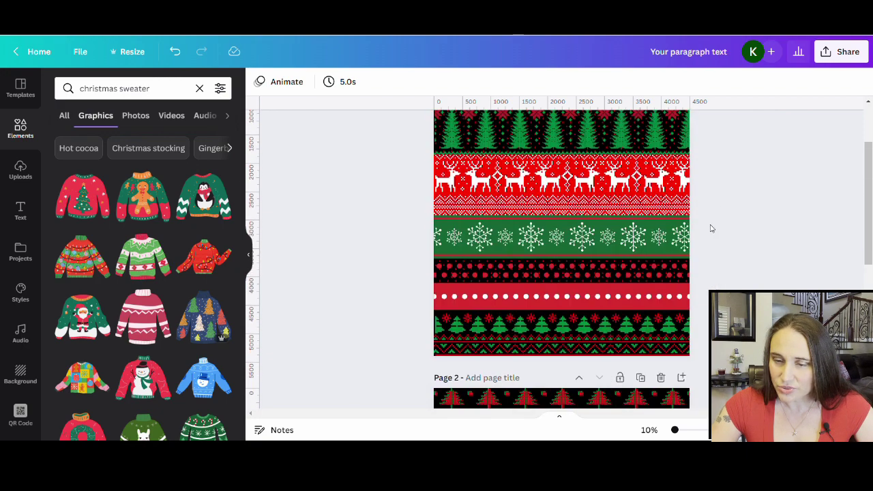
scroll(566, 218, "down", 6)
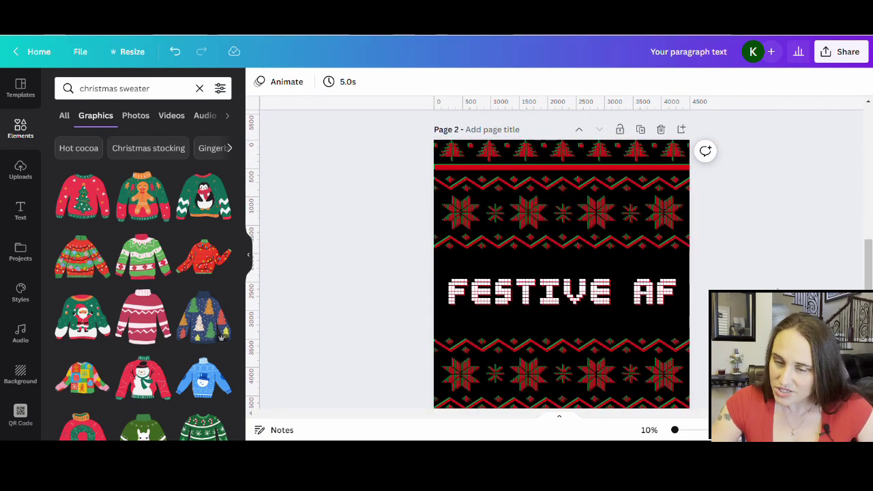
scroll(160, 245, "down", 6)
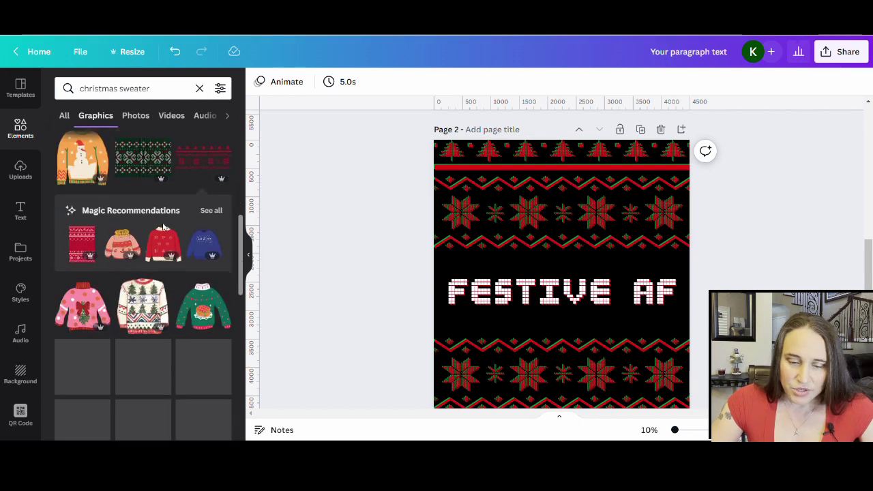
scroll(177, 293, "down", 8)
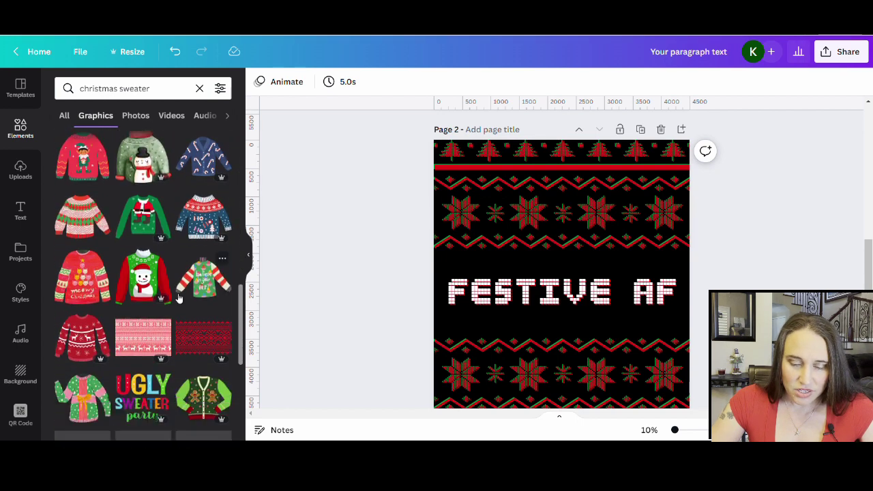
scroll(183, 327, "down", 5)
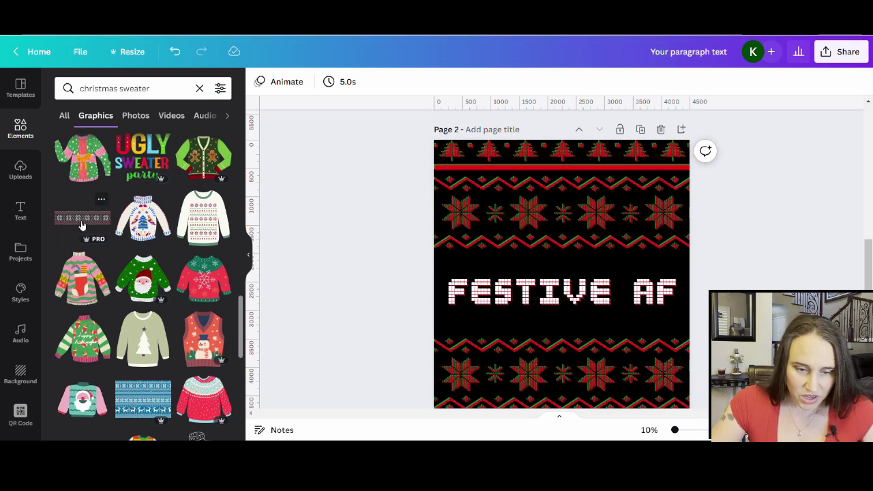
left_click(508, 289)
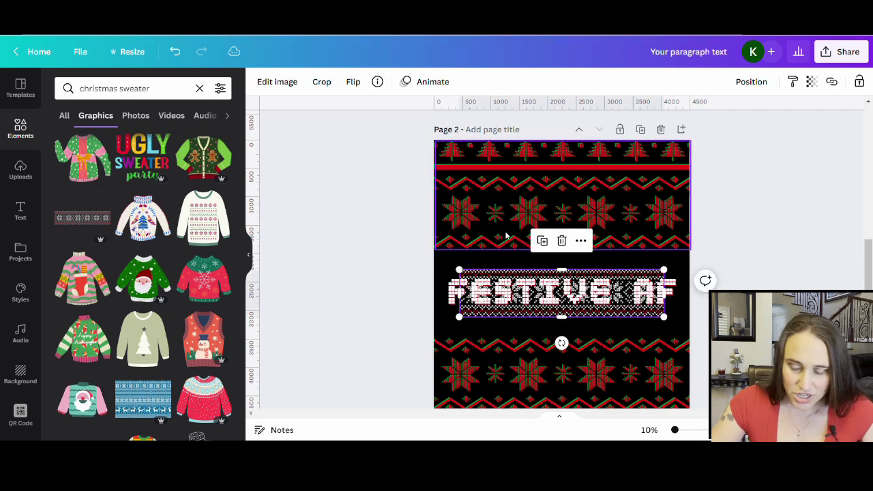
left_click(858, 205)
left_click_drag(613, 307, 591, 272)
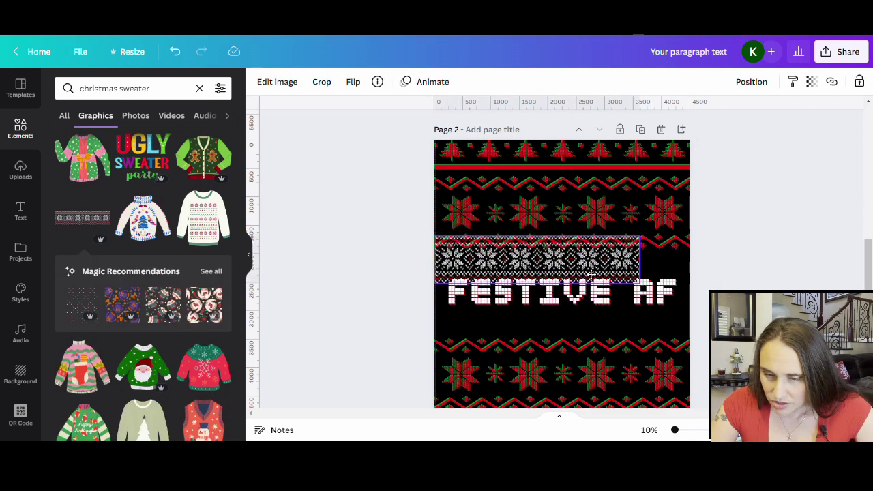
left_click_drag(640, 285, 645, 315)
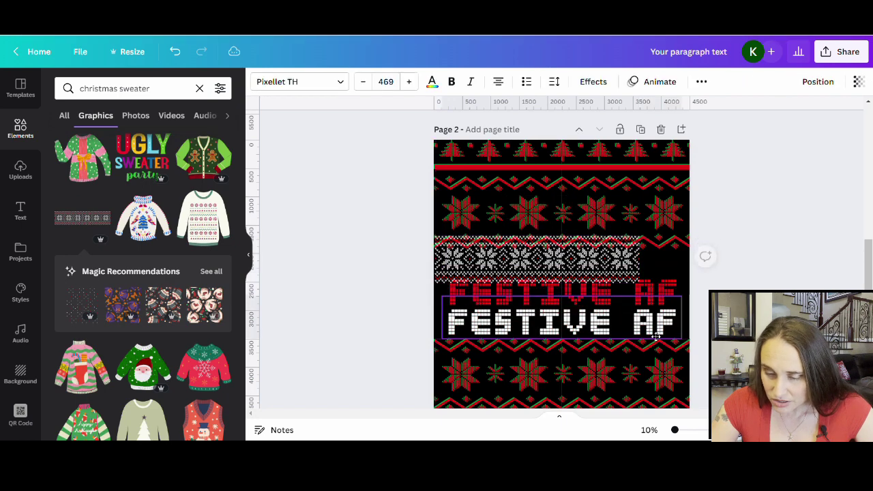
left_click(645, 288)
key("Delete")
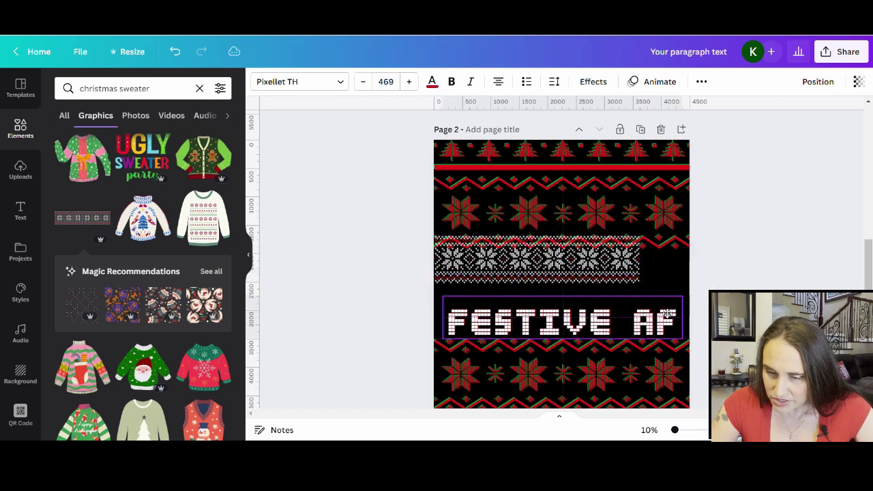
Stretch the snowflake band across the full page width, just above the text.
left_click(667, 315)
left_click_drag(634, 277, 690, 311)
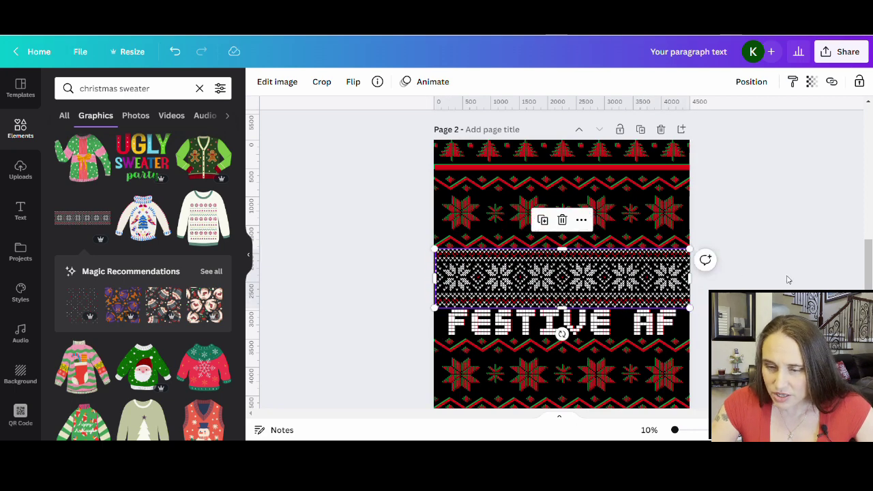
scroll(788, 279, "down", 3)
scroll(787, 280, "up", 4)
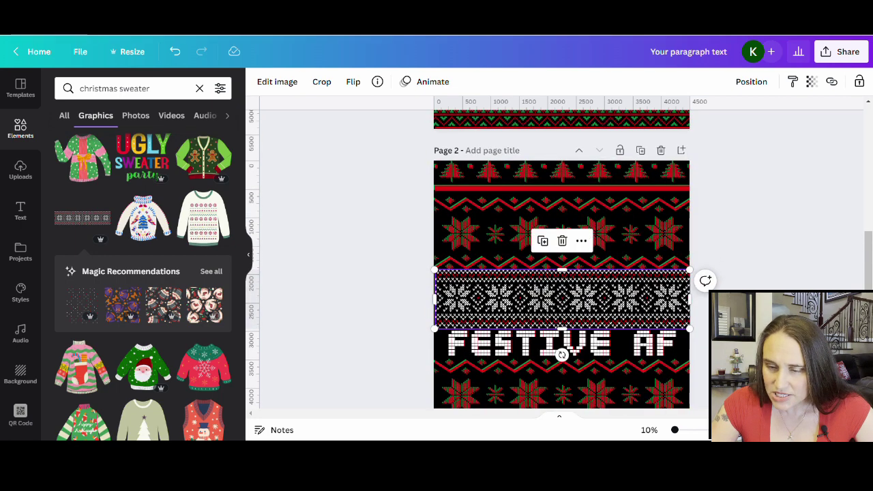
Crop the top knit band to its tree and zigzag rows, then move the snowflake band beneath it.
double_click(647, 205)
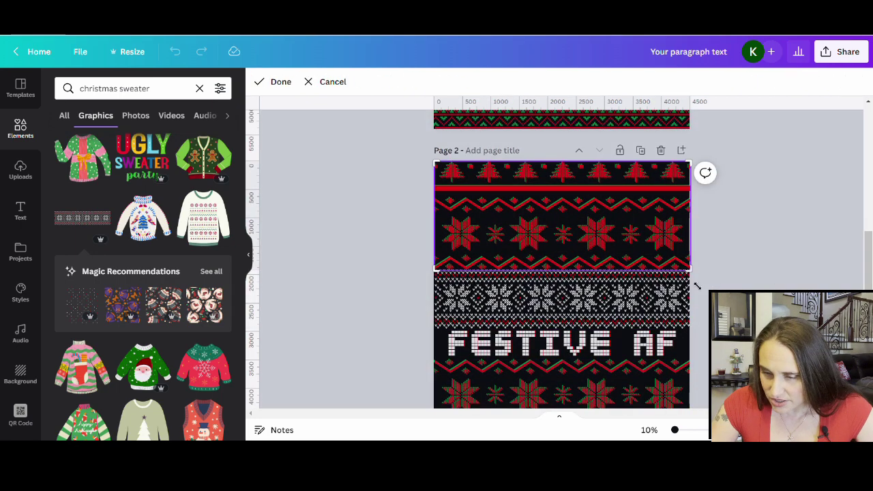
left_click_drag(697, 279, 709, 221)
left_click(732, 226)
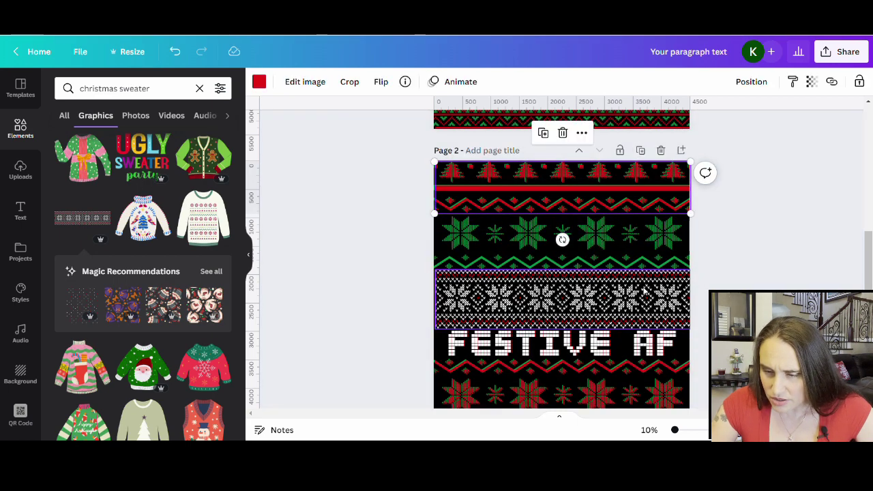
double_click(661, 253)
left_click_drag(690, 272, 696, 220)
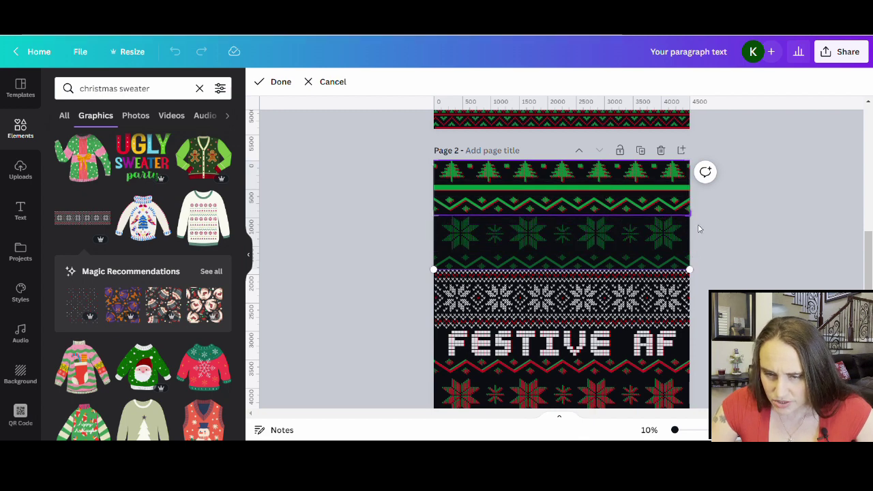
left_click(725, 262)
left_click_drag(628, 305, 628, 252)
left_click(739, 268)
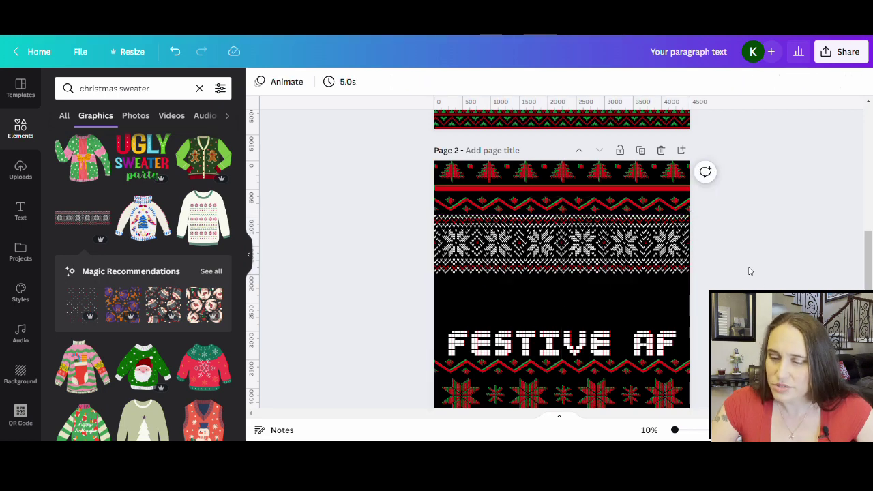
Stack the white FESTIVE AF line directly above the red FESTIVE AF line.
scroll(852, 245, "down", 1)
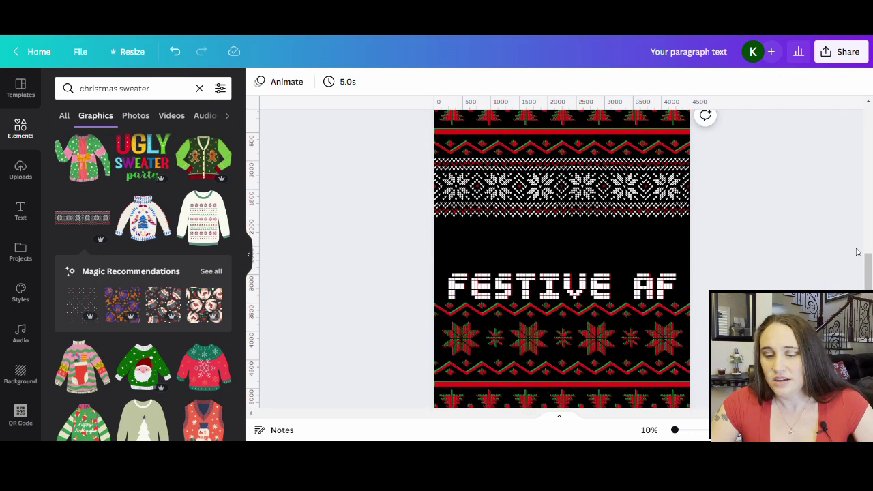
scroll(856, 232, "up", 2)
scroll(730, 255, "down", 2)
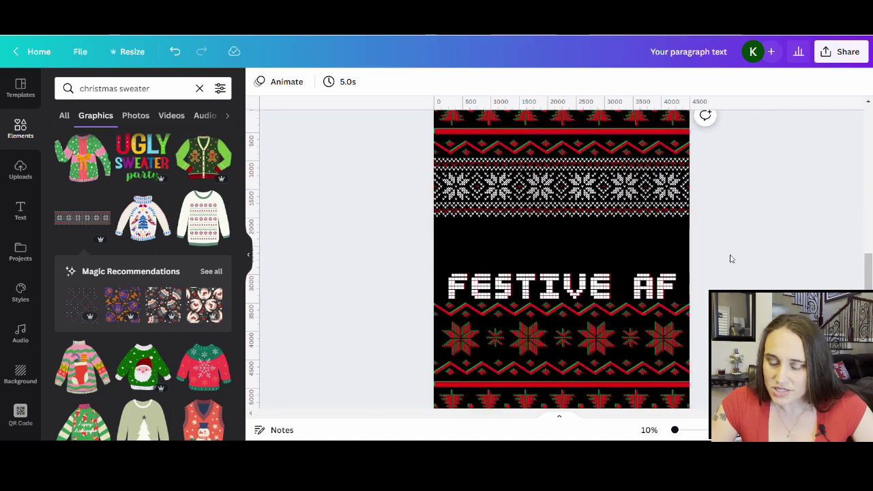
scroll(766, 284, "up", 1)
scroll(600, 227, "down", 2)
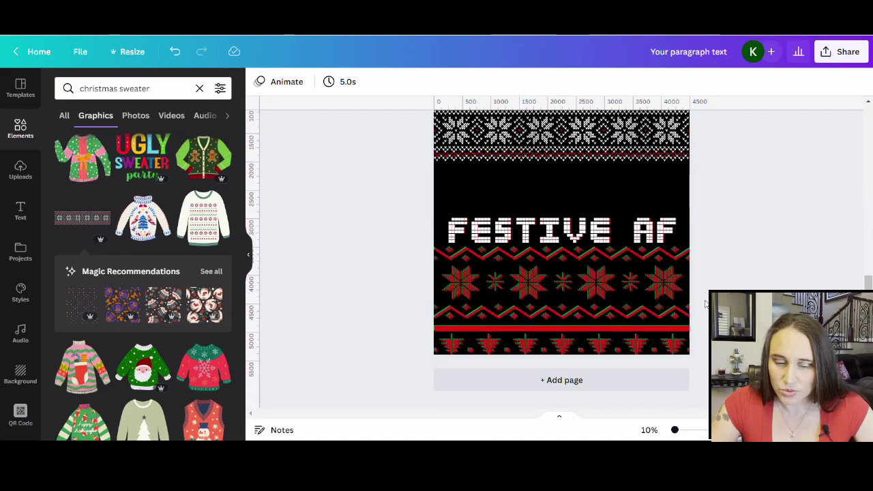
left_click_drag(576, 228, 585, 173)
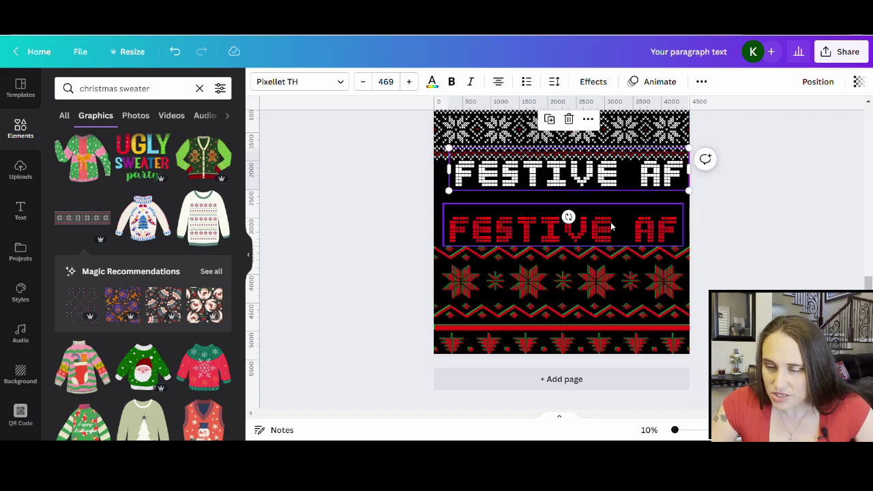
left_click_drag(615, 227, 612, 199)
left_click(793, 168)
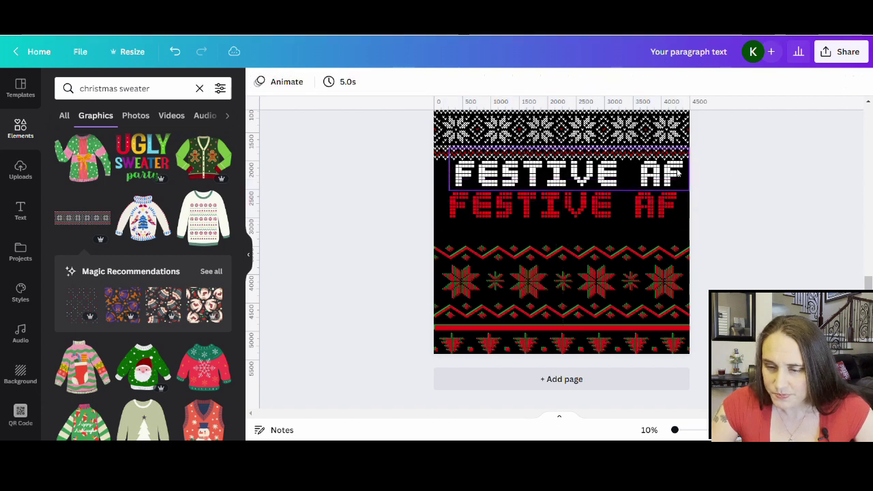
left_click(672, 174)
left_click_drag(671, 174, 673, 177)
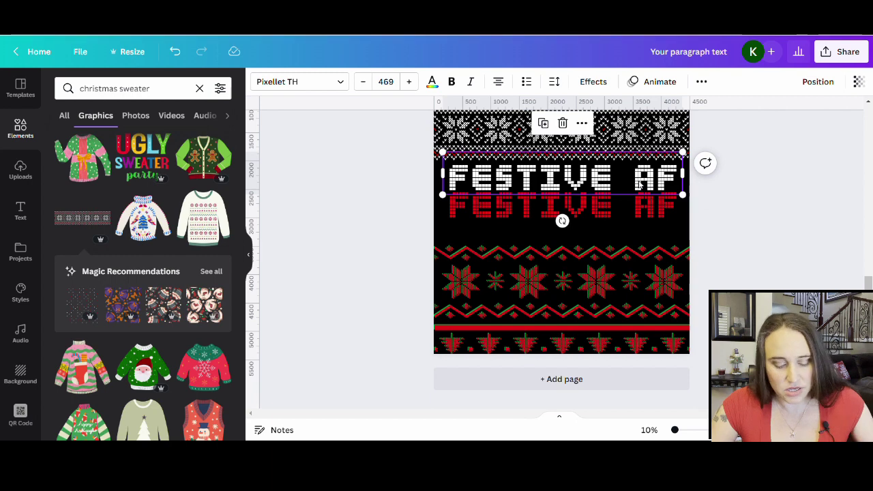
key("Right")
key("Down")
Place a white FESTIVE AF copy below the red line.
left_click(742, 204)
left_click_drag(568, 178, 568, 225)
left_click(797, 241)
key("ctrl+d")
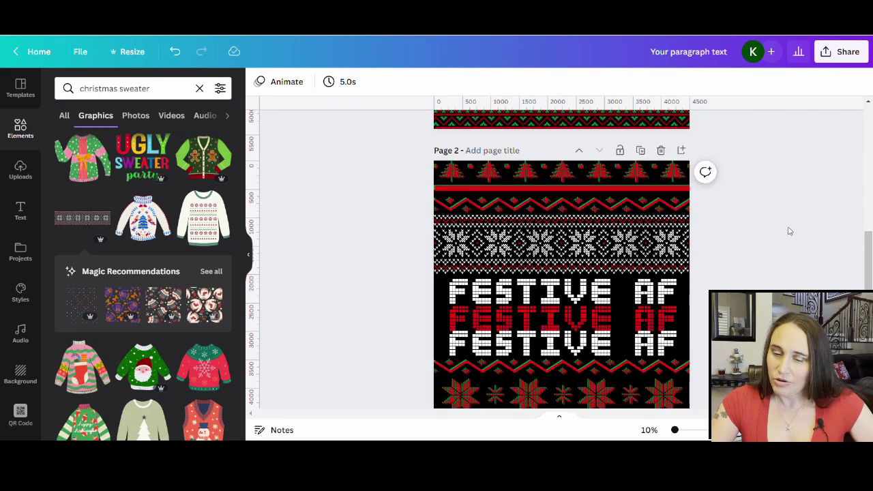
Delete the white snowflake band from the page.
scroll(758, 220, "down", 3)
scroll(750, 218, "up", 3)
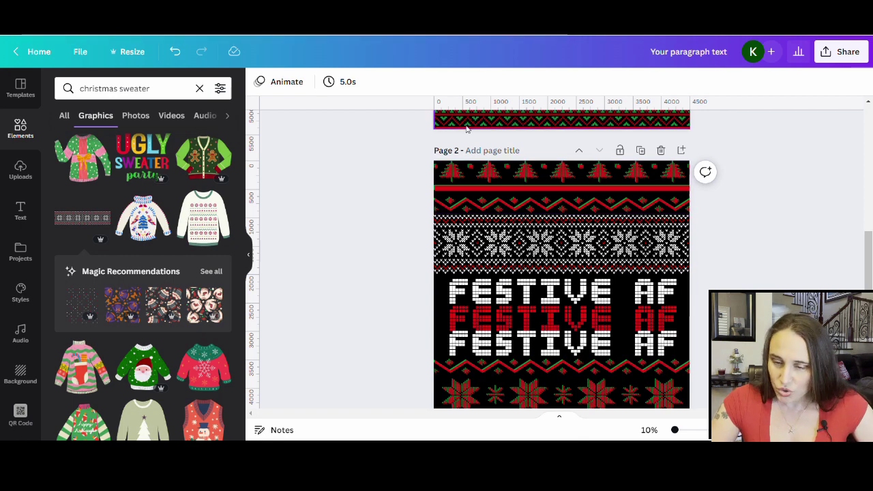
left_click(542, 258)
key("Delete")
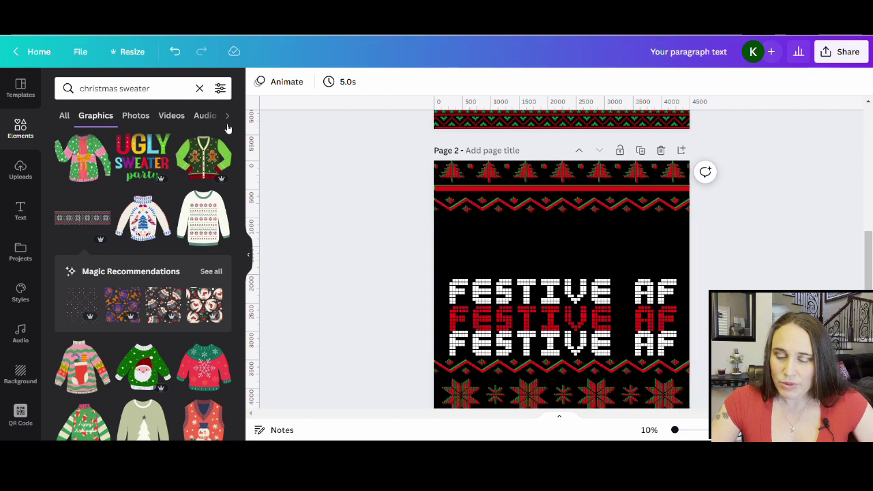
scroll(750, 184, "down", 2)
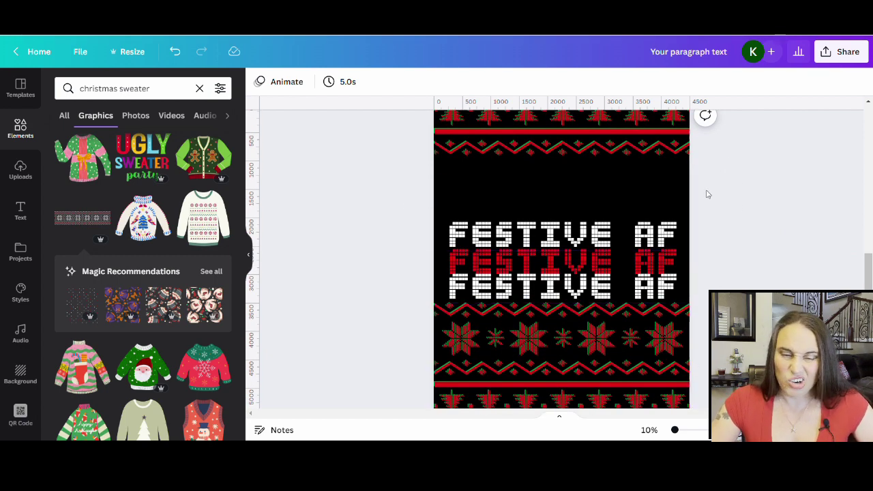
Undo repeatedly back to the uncropped top border and plain white FESTIVE AF on black.
left_click(176, 53)
left_click(176, 53)
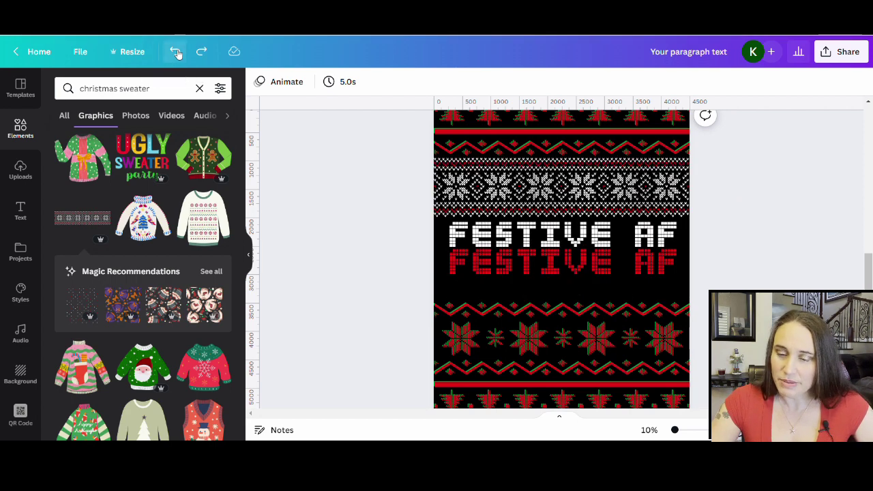
left_click(176, 53)
left_click(176, 53)
left_click(176, 53)
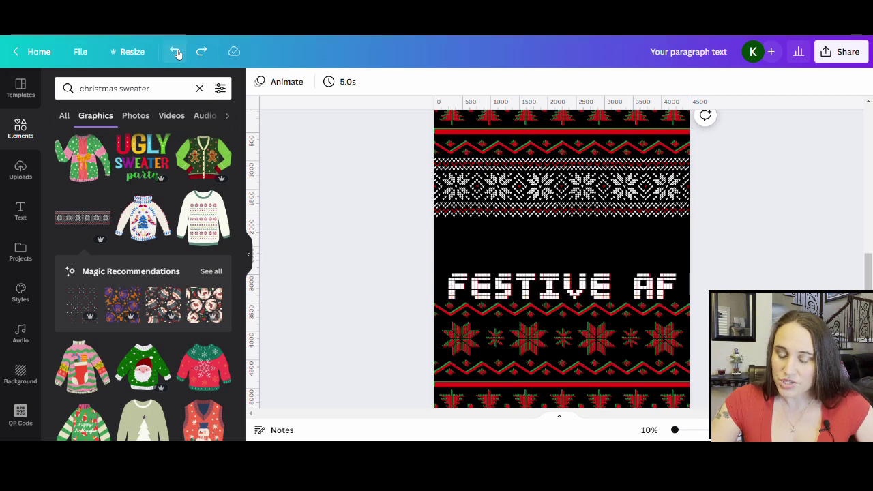
left_click(176, 53)
left_click(176, 53)
left_click(176, 53)
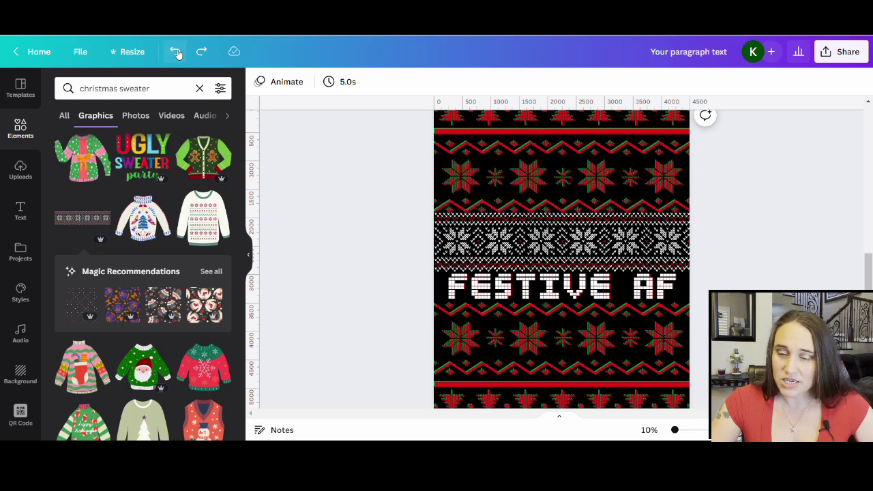
left_click(176, 53)
left_click(176, 53)
left_click(176, 54)
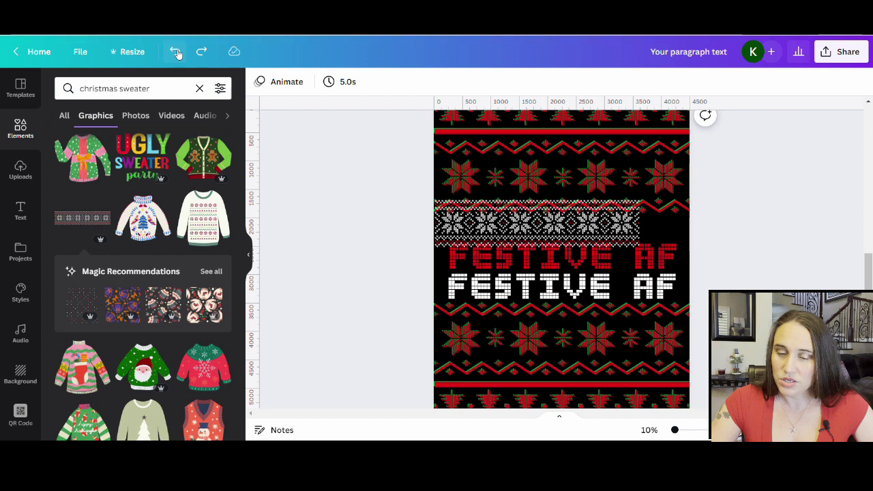
left_click(176, 53)
left_click(176, 54)
left_click(175, 53)
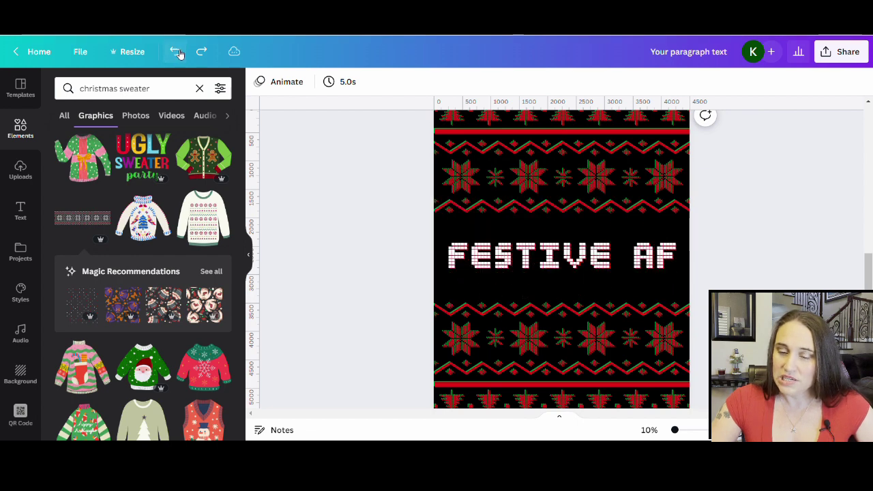
scroll(688, 282, "down", 3)
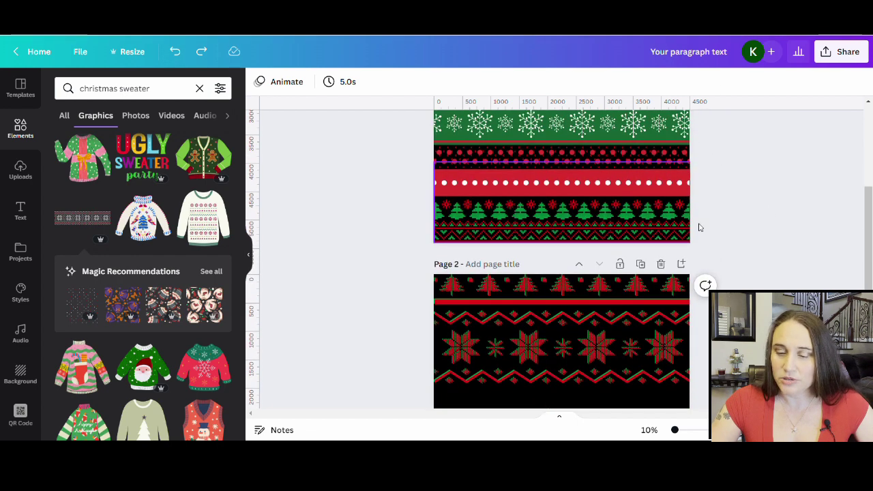
scroll(697, 227, "up", 3)
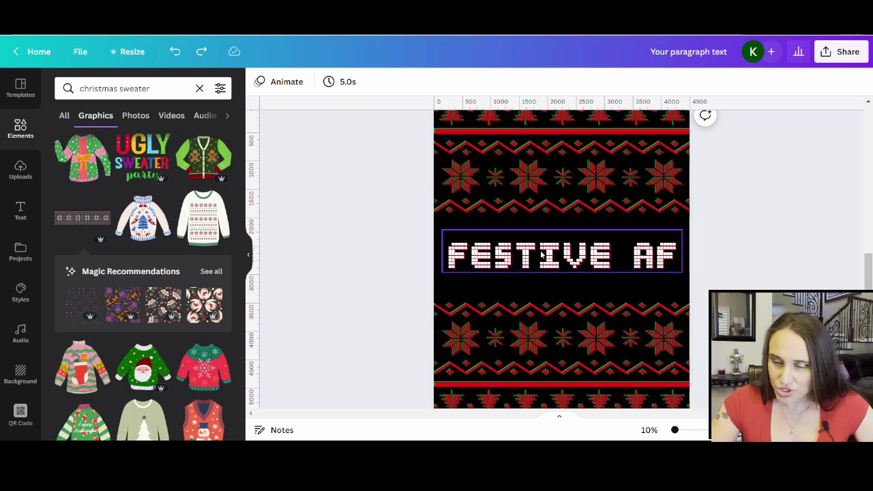
Pull the white FESTIVE AF copy off the red one and move it lower.
left_click_drag(539, 259, 557, 288)
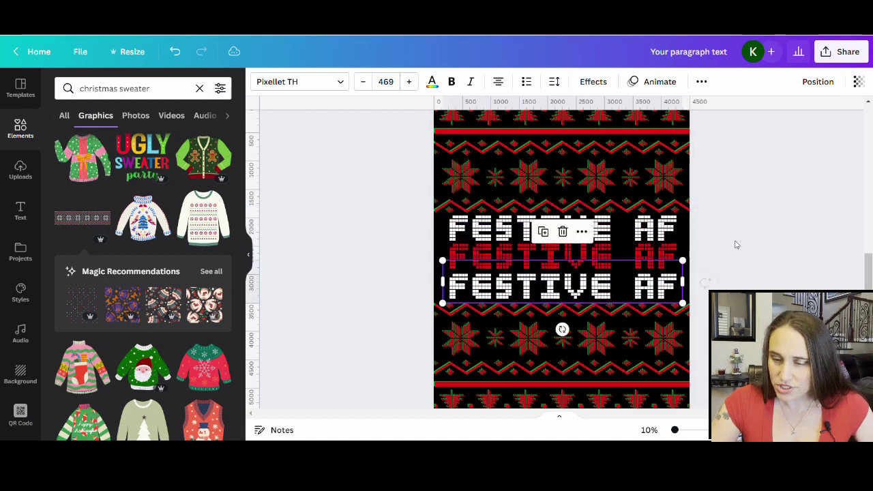
left_click(821, 258)
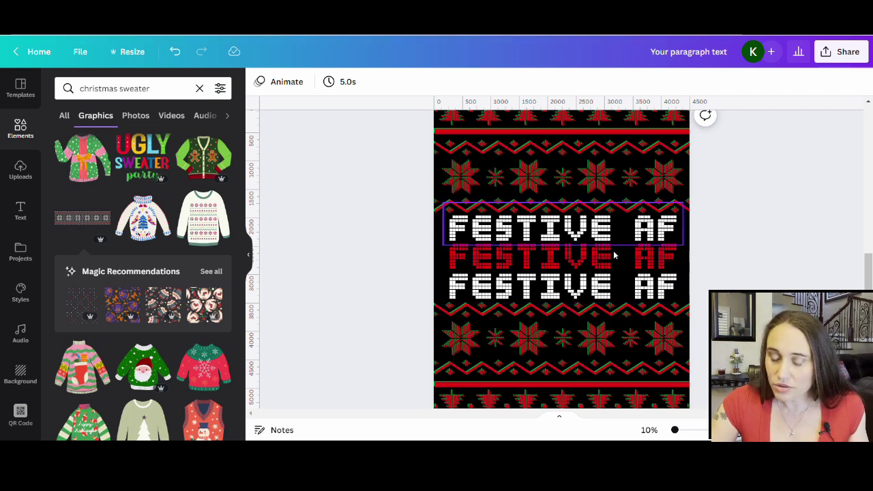
left_click_drag(673, 276, 675, 306)
Delete the red FESTIVE AF copy and bring the two white lines together.
left_click(643, 258)
key("Delete")
left_click(643, 237)
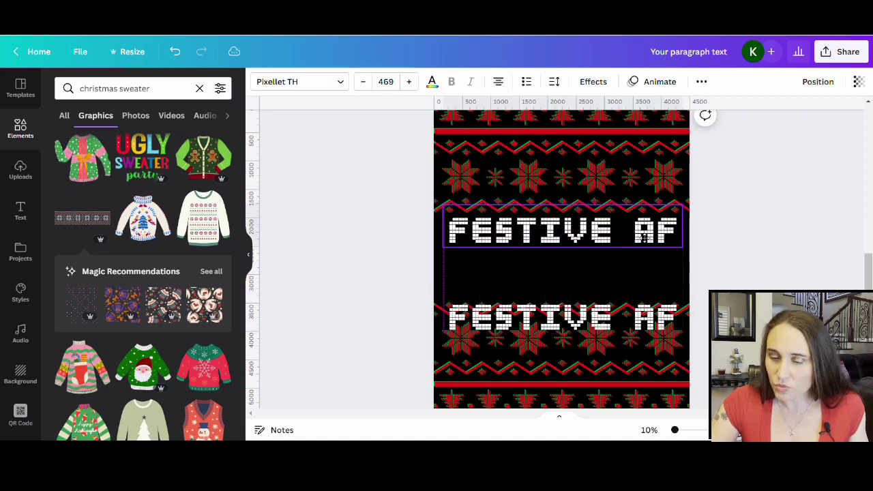
left_click_drag(643, 237, 644, 257)
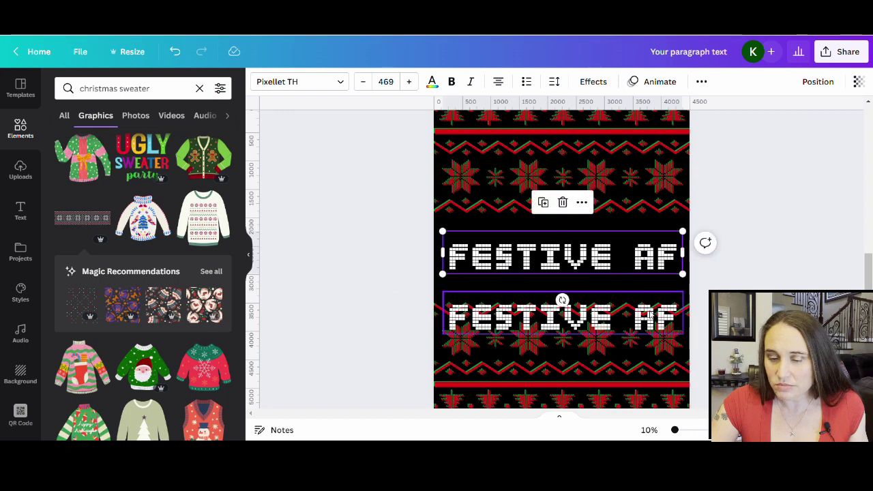
left_click_drag(652, 317, 662, 236)
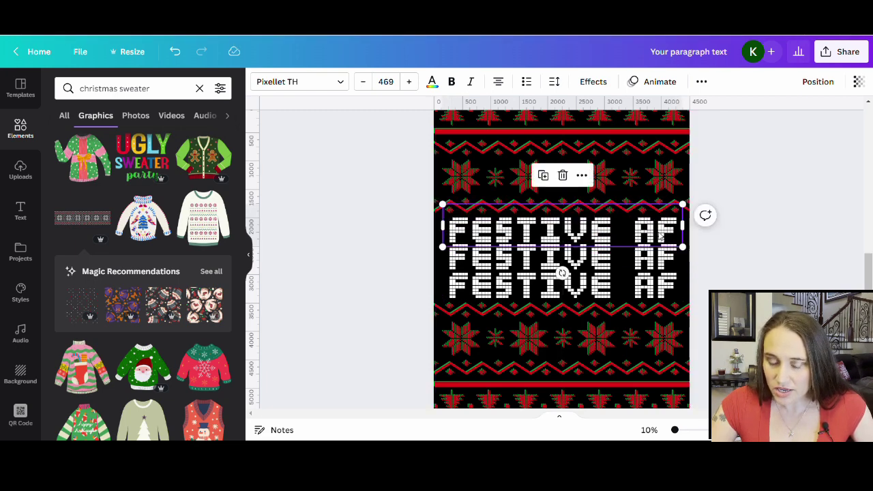
Recolour the top and bottom FESTIVE AF lines with the green document swatch.
left_click(432, 81)
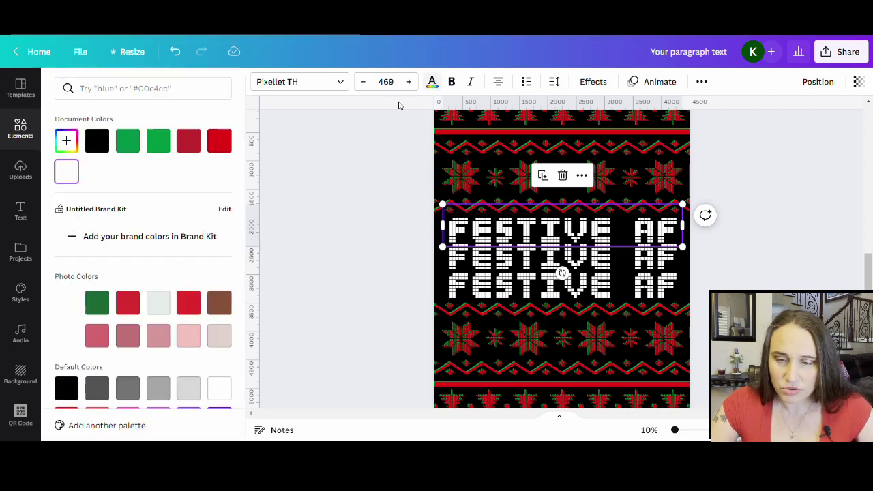
left_click(158, 141)
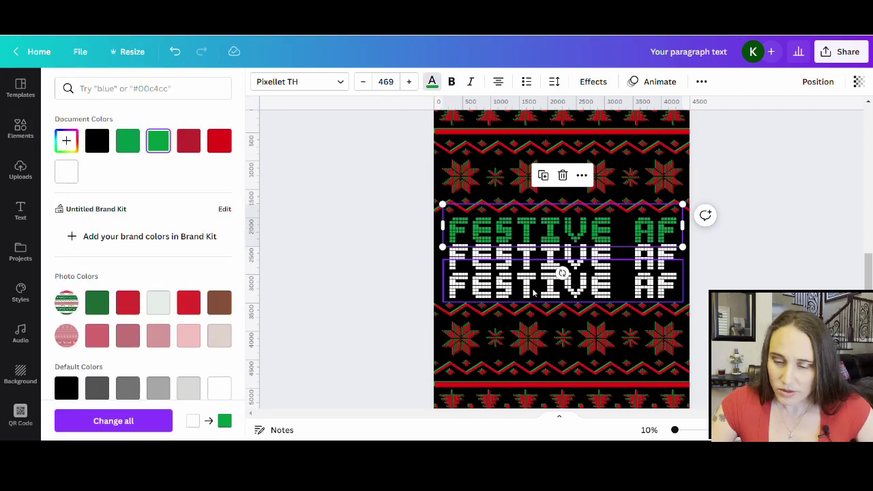
key("Tab")
left_click(158, 140)
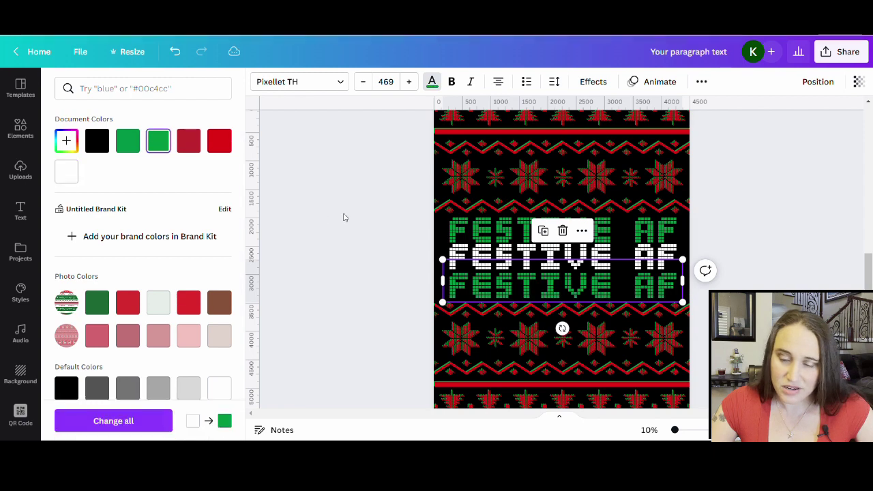
key("Escape")
left_click(771, 253)
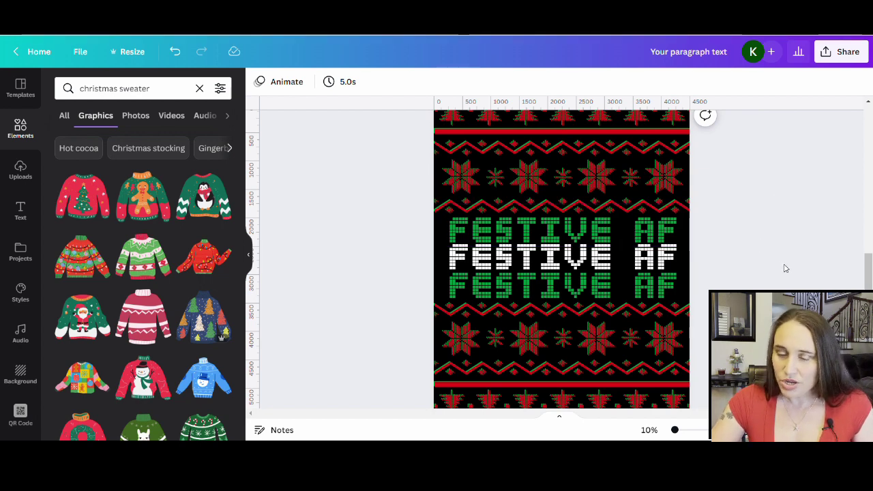
Duplicate Page 2 with Ctrl+D.
scroll(784, 264, "down", 2)
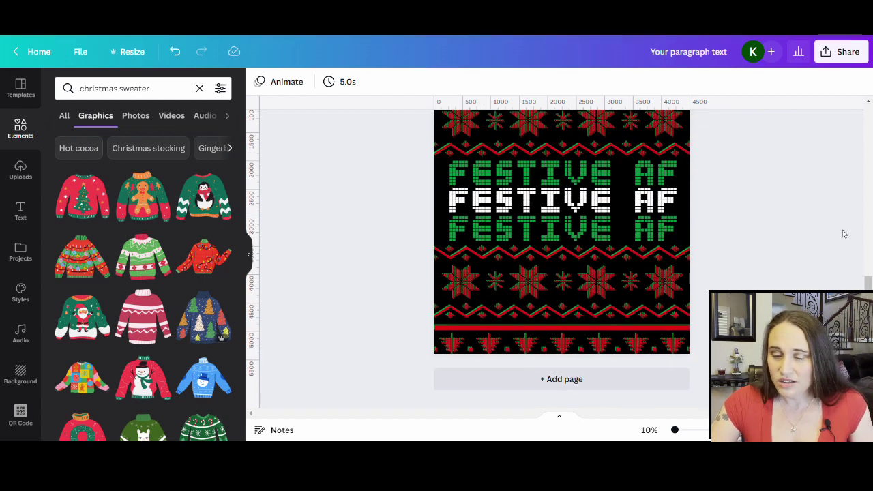
key("ctrl+d")
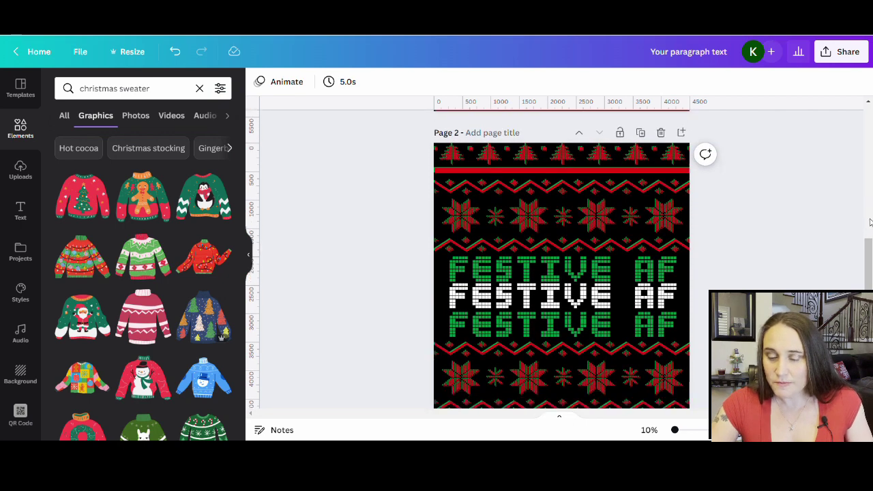
scroll(566, 205, "up", 1)
Replace the red in the top and bottom sweater bands with white.
left_click(570, 206)
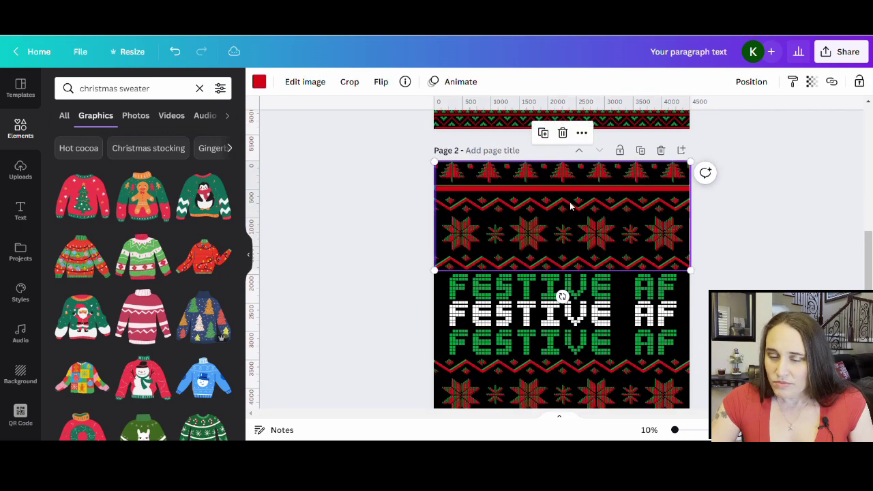
left_click(258, 81)
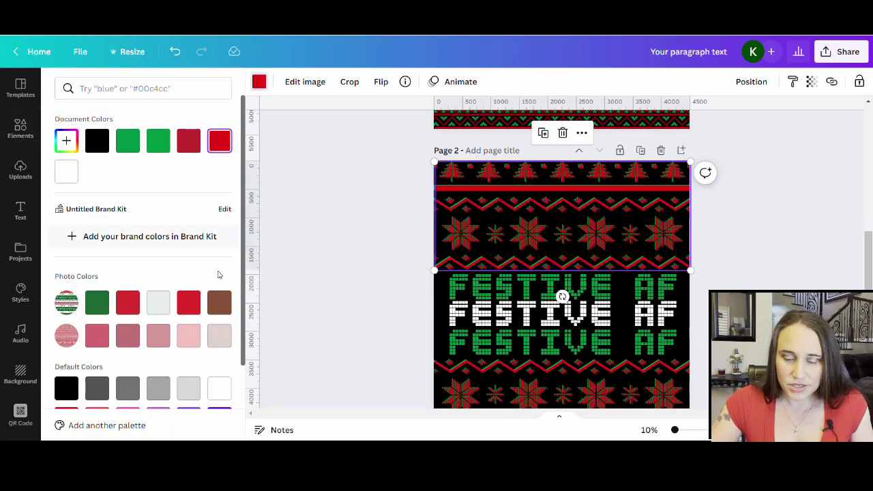
left_click(219, 388)
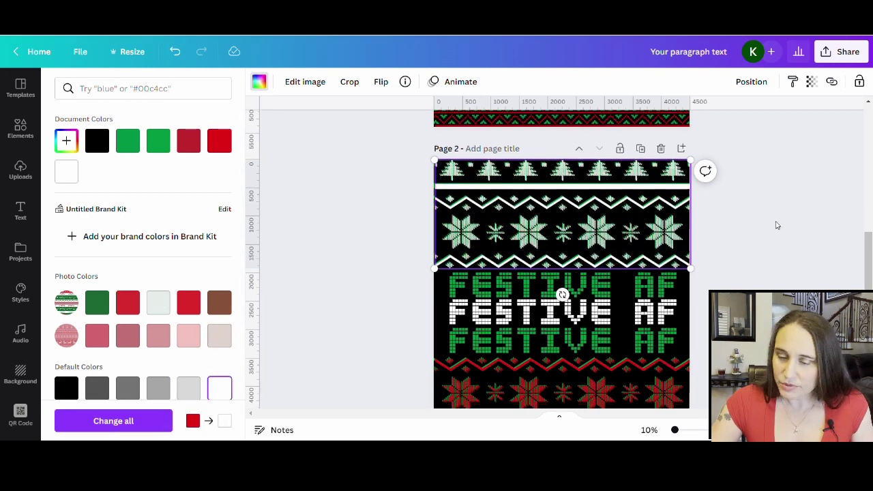
scroll(776, 224, "down", 3)
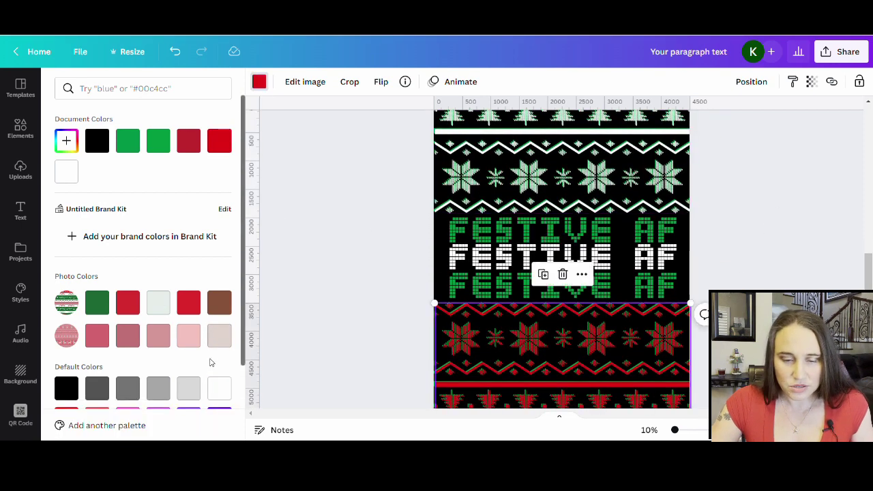
left_click(219, 390)
left_click(754, 214)
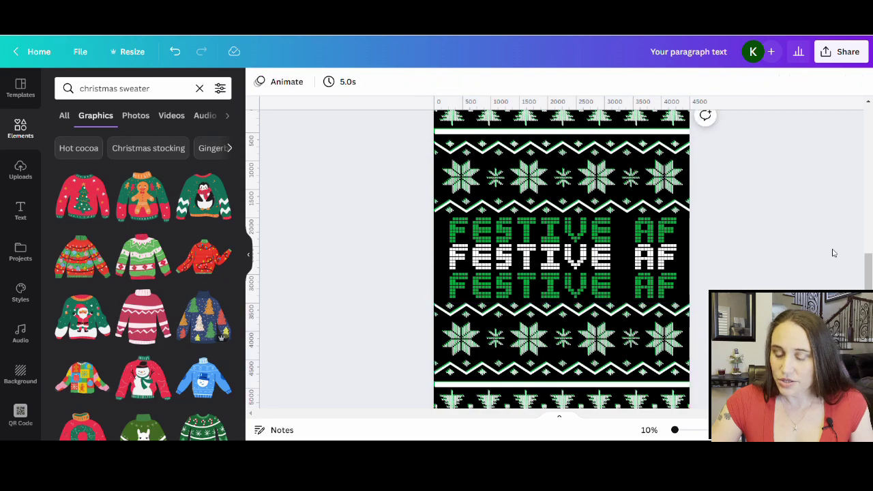
scroll(833, 253, "up", 1)
scroll(833, 252, "down", 2)
scroll(808, 227, "down", 2)
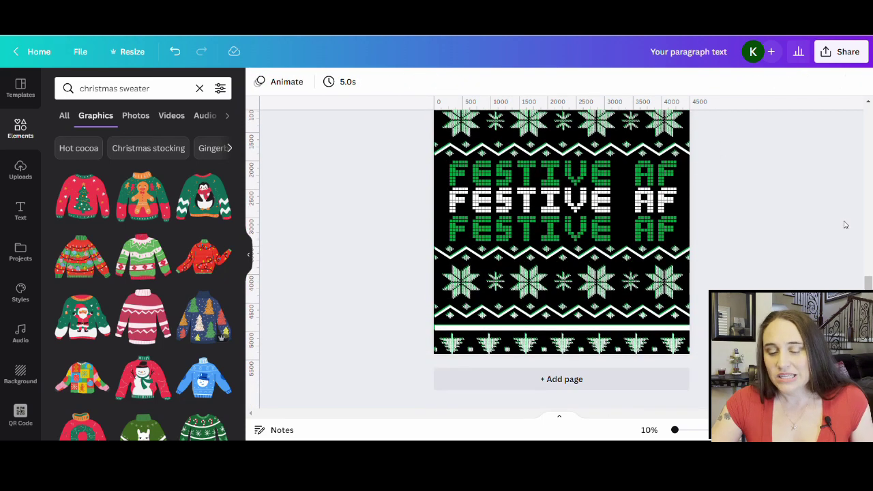
scroll(869, 230, "up", 1)
scroll(825, 212, "up", 2)
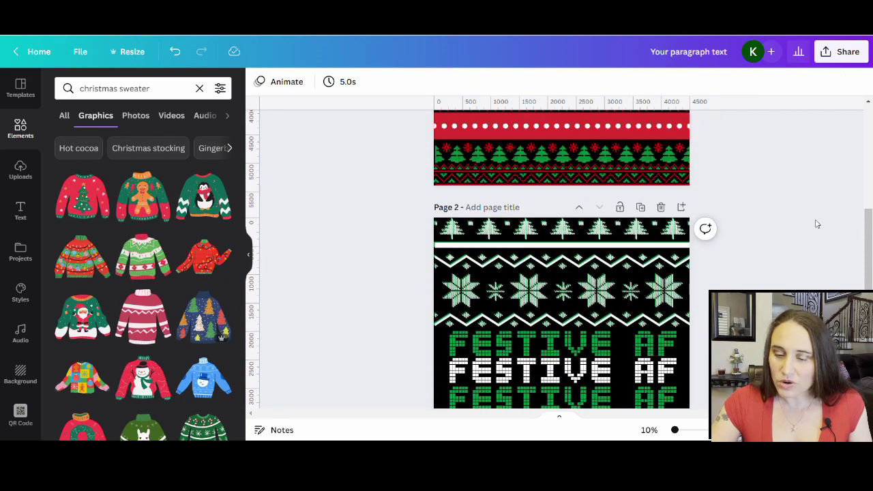
scroll(812, 205, "down", 2)
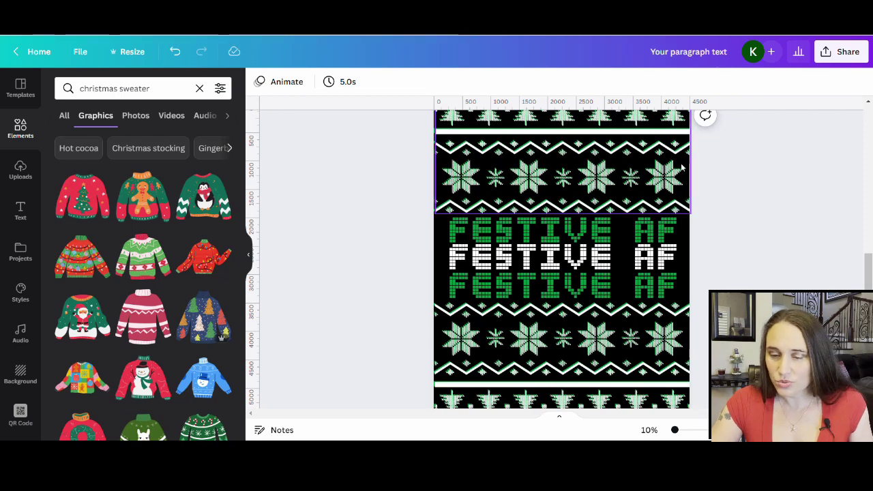
Send the top snowflake band to the back and recolour it red.
left_click(606, 174)
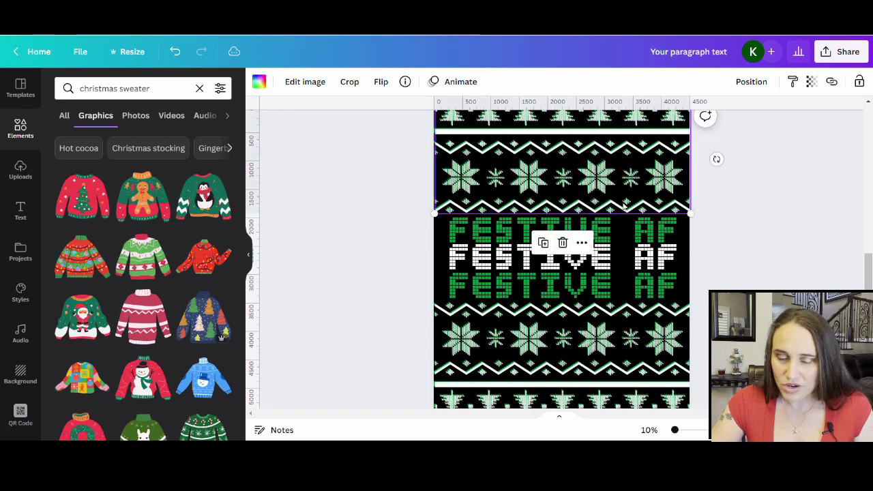
right_click(600, 152)
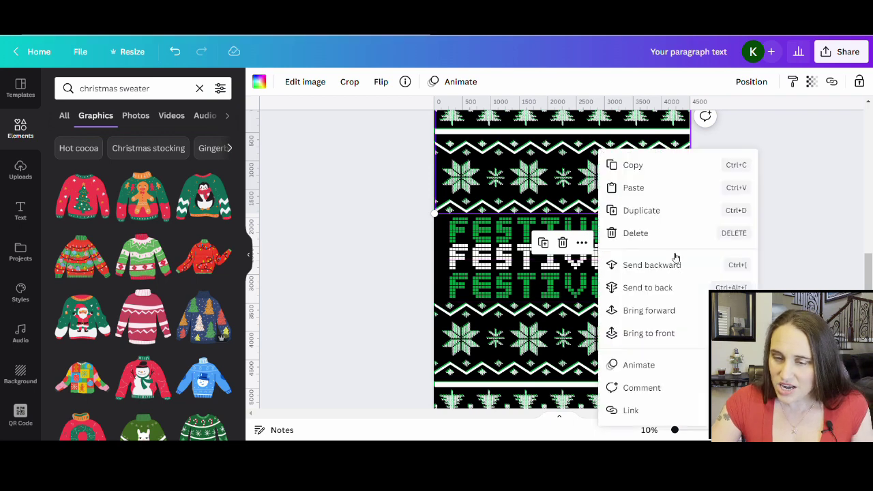
left_click(660, 292)
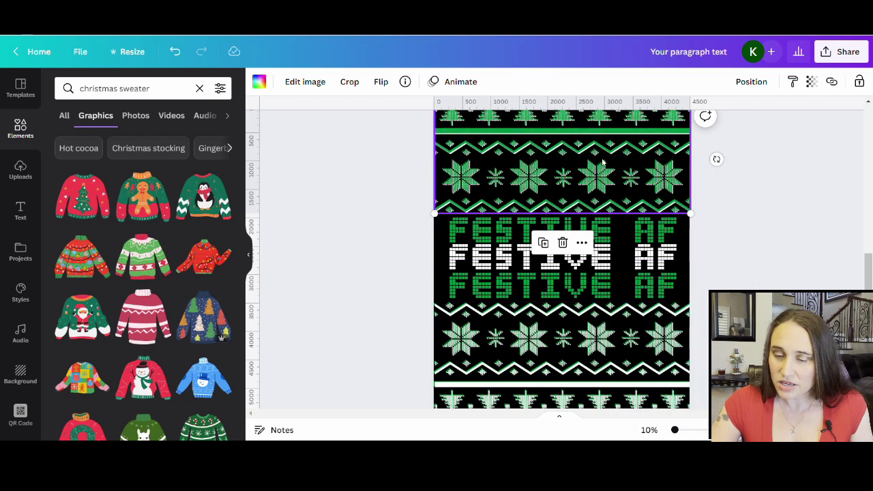
left_click(259, 81)
left_click(220, 141)
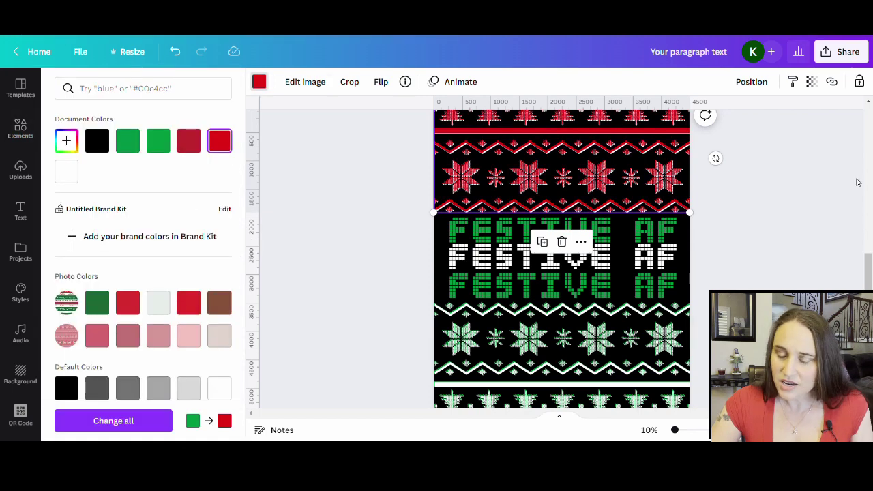
Send the lower snowflake band to the back and recolour it red.
left_click(827, 202)
scroll(795, 249, "down", 2)
left_click(606, 322)
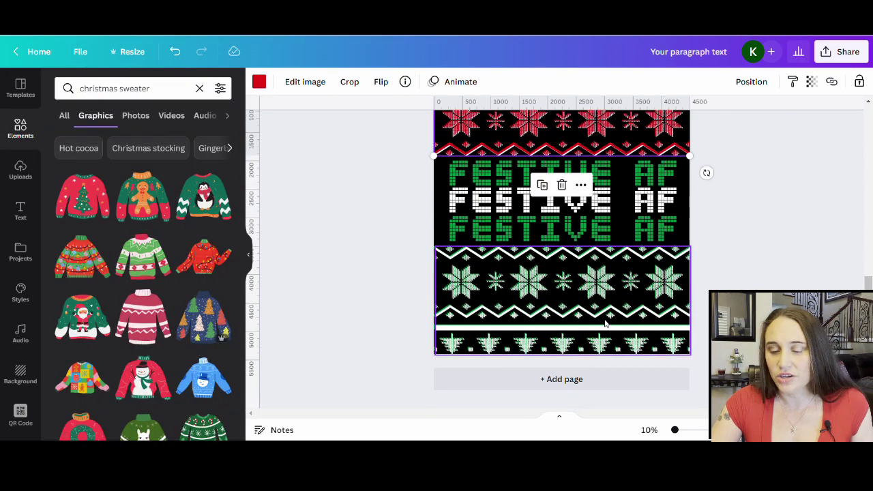
right_click(607, 322)
left_click(658, 300)
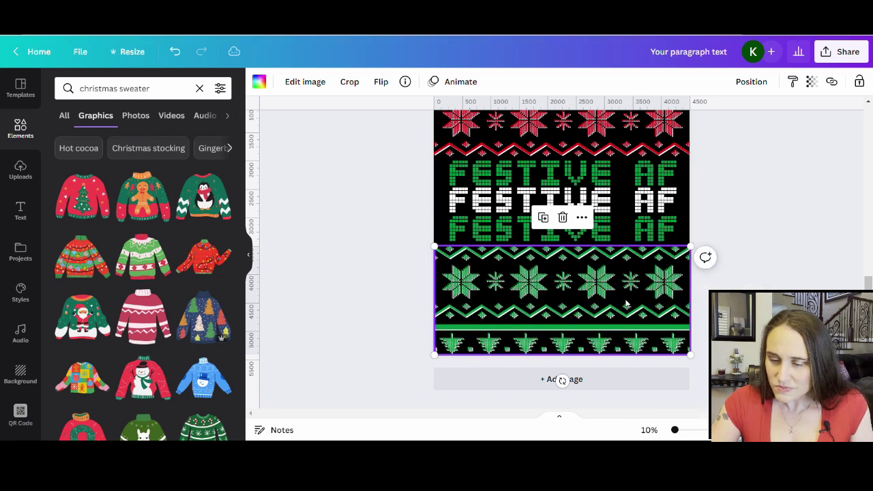
left_click(259, 81)
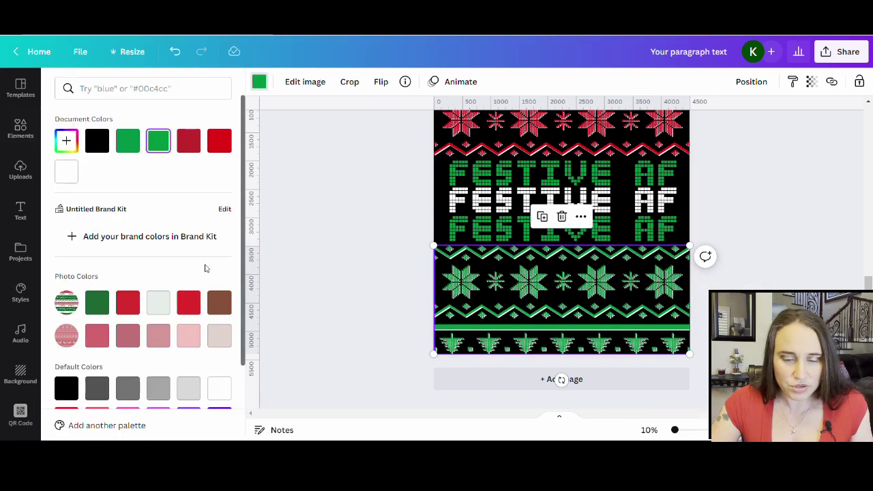
left_click(219, 141)
left_click(343, 163)
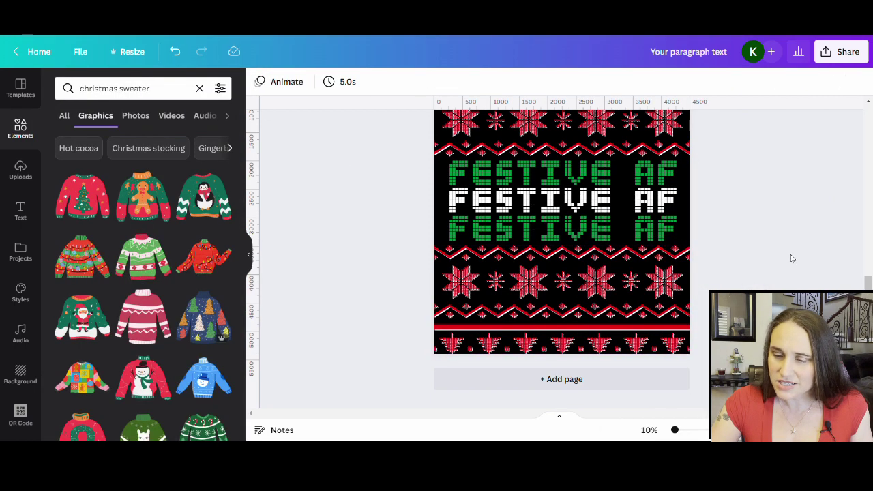
scroll(769, 256, "up", 2)
scroll(750, 230, "up", 1)
scroll(750, 230, "down", 1)
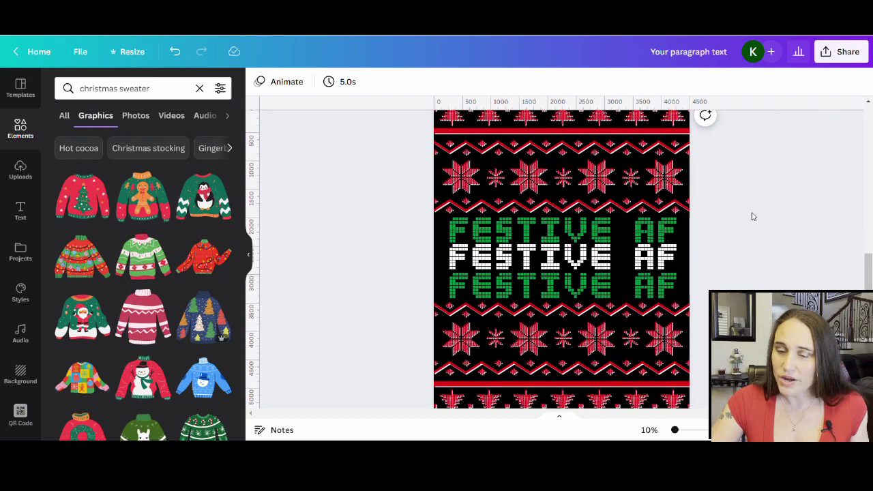
scroll(754, 215, "up", 2)
scroll(756, 214, "down", 3)
scroll(760, 228, "up", 1)
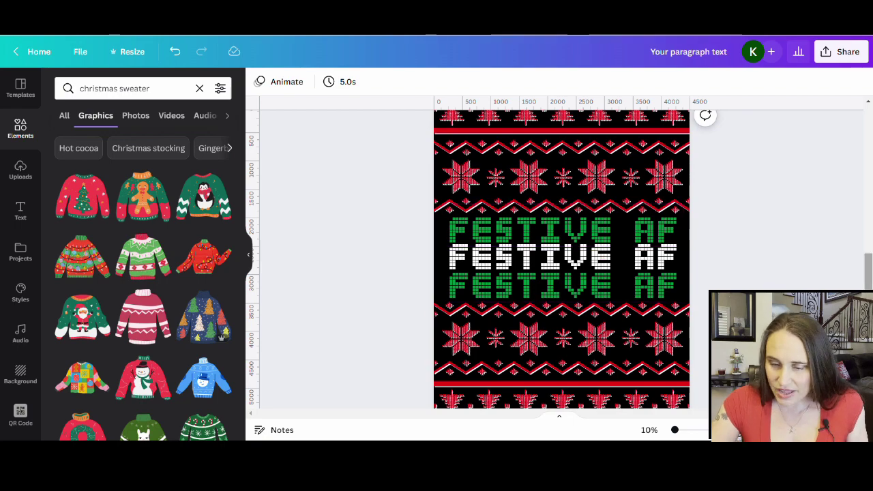
Zoom the design to about 19% and bring up the bottom FESTIVE AF row's layering actions.
scroll(775, 287, "down", 2)
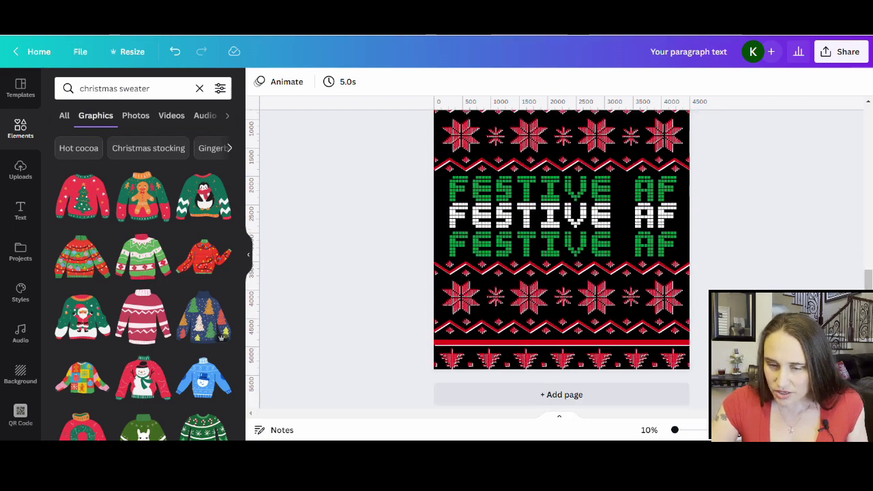
left_click_drag(676, 429, 692, 429)
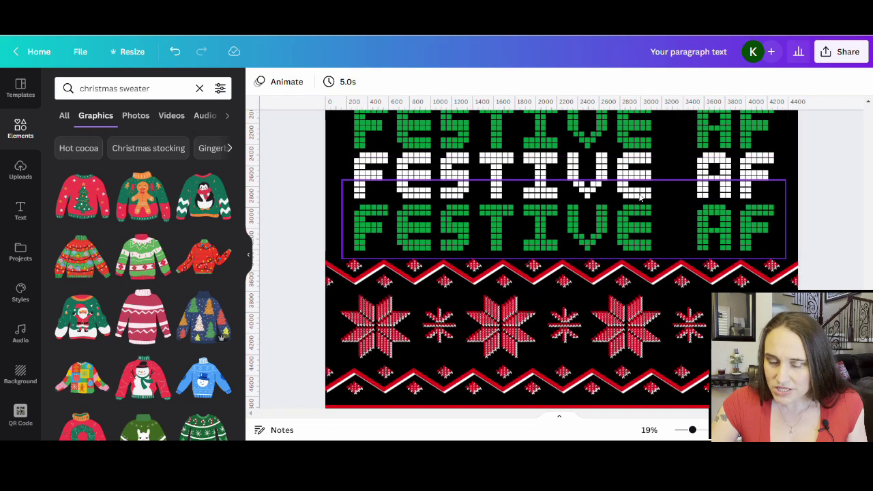
scroll(762, 289, "up", 2)
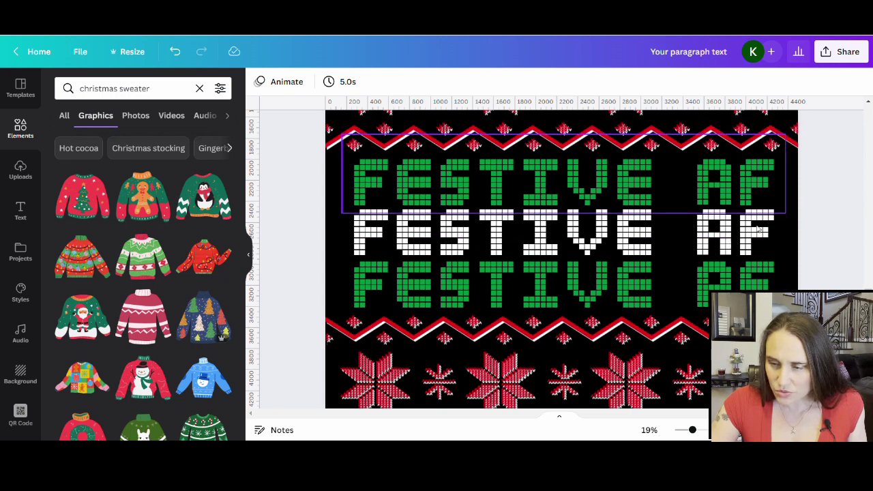
left_click(765, 265)
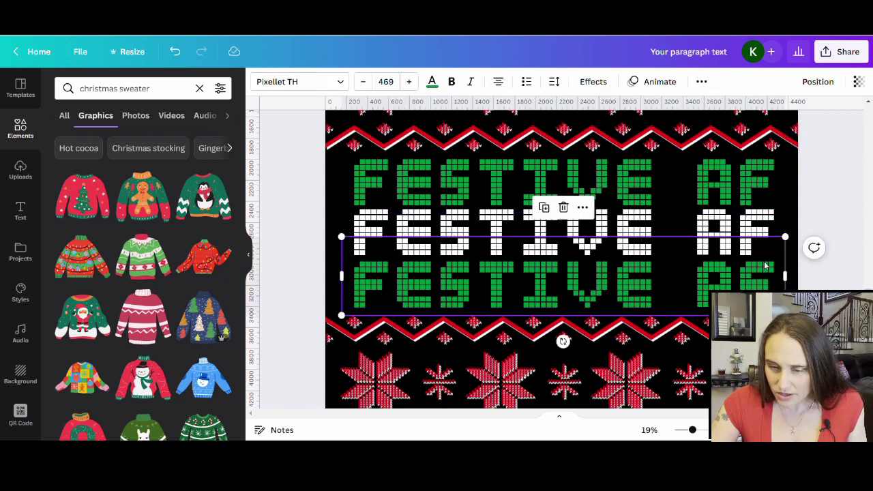
left_click(765, 266)
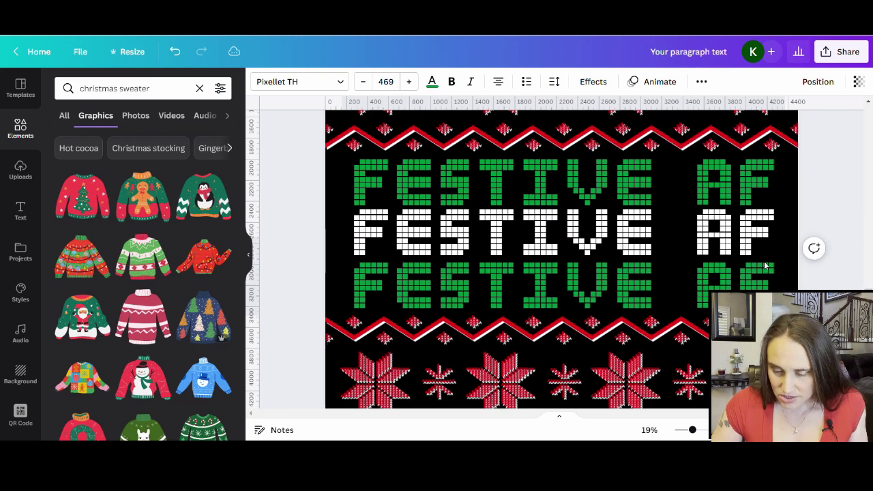
left_click(765, 266)
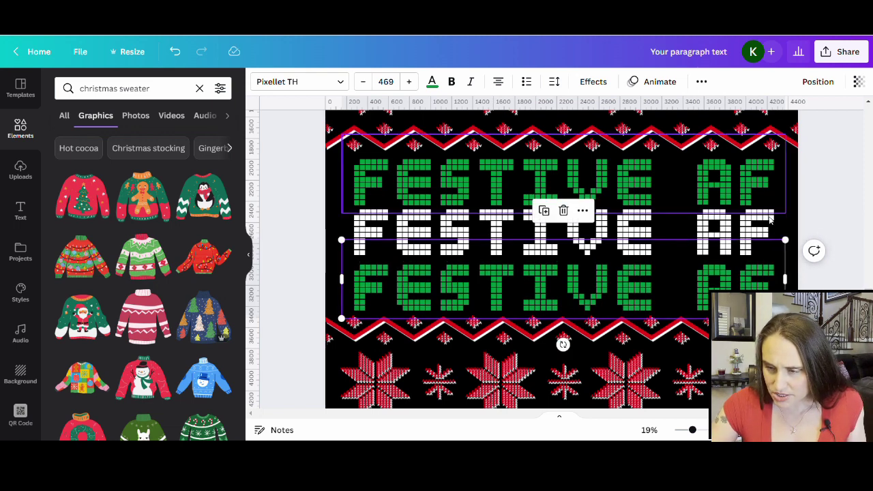
right_click(761, 276)
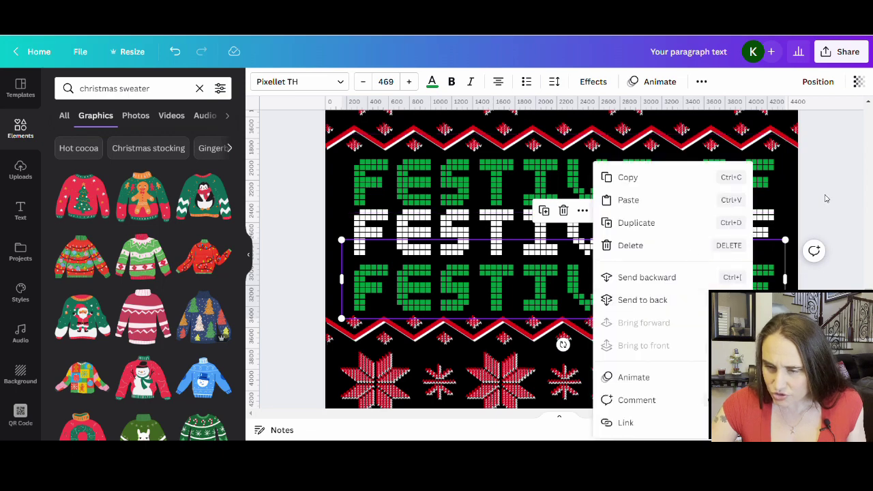
scroll(832, 266, "down", 5)
scroll(818, 273, "up", 6)
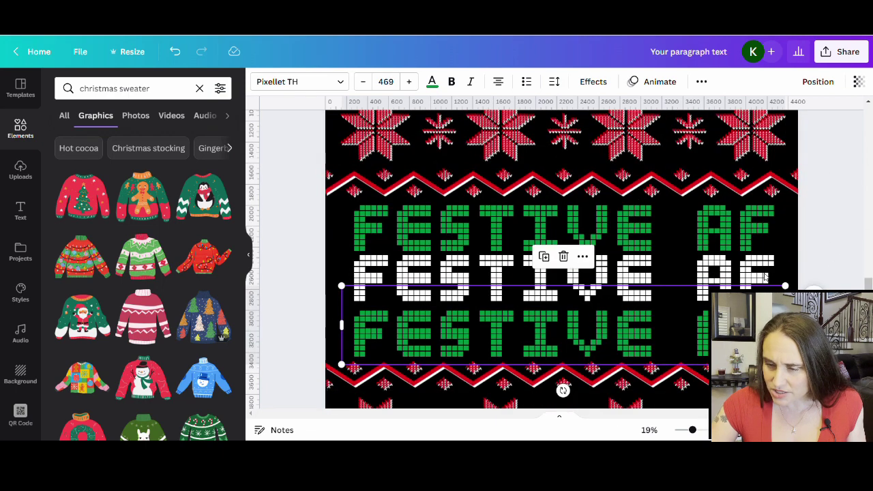
Send the top green FESTIVE AF row to the back, then select the white middle row.
right_click(750, 227)
left_click(658, 300)
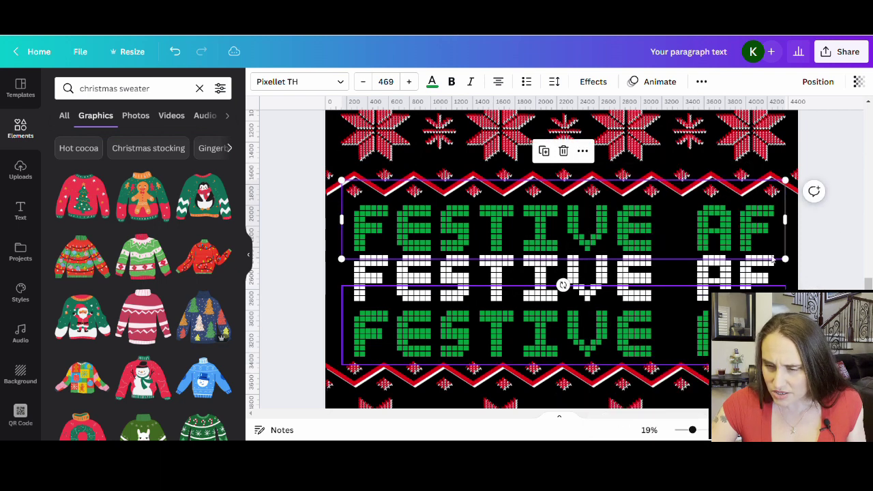
key("Escape")
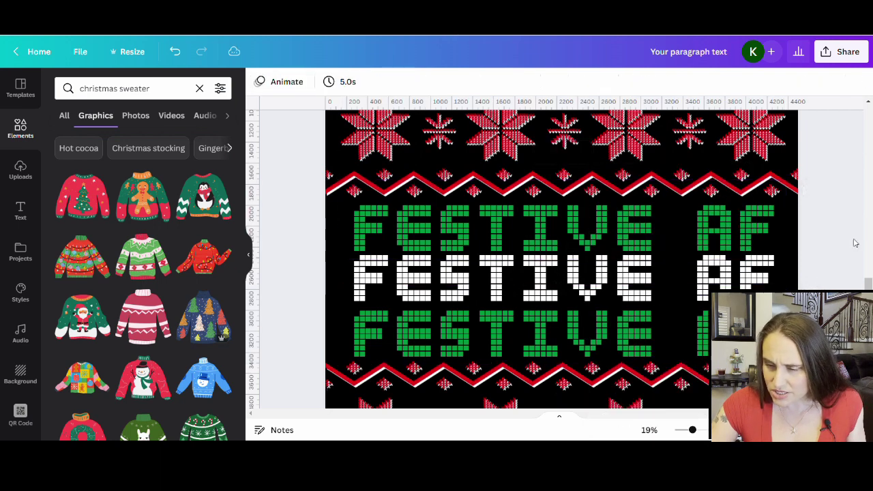
left_click(764, 266)
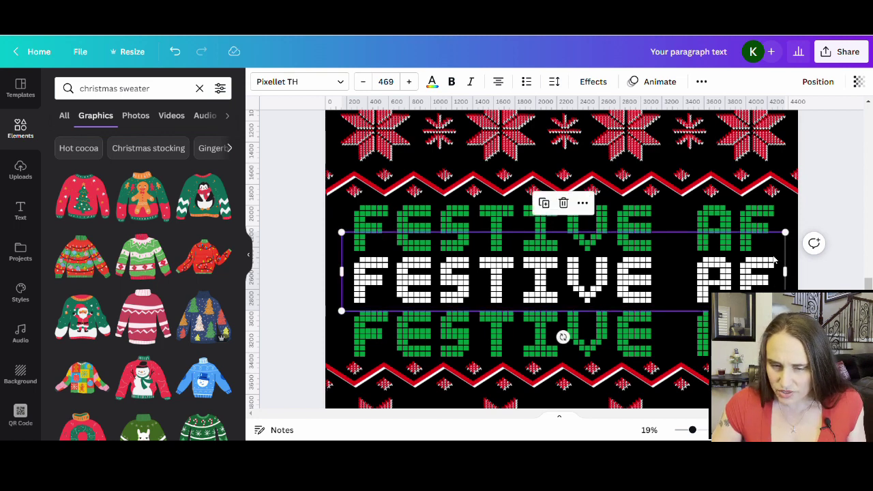
scroll(869, 199, "up", 1)
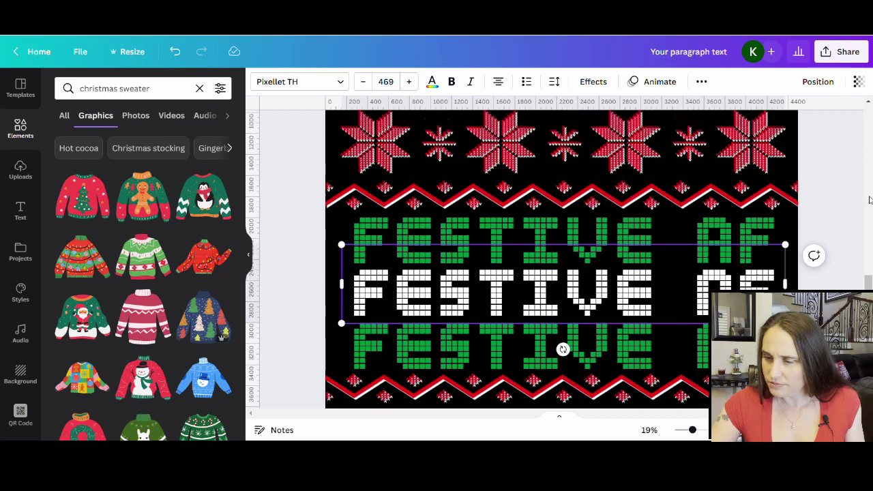
scroll(869, 199, "down", 3)
scroll(869, 199, "up", 5)
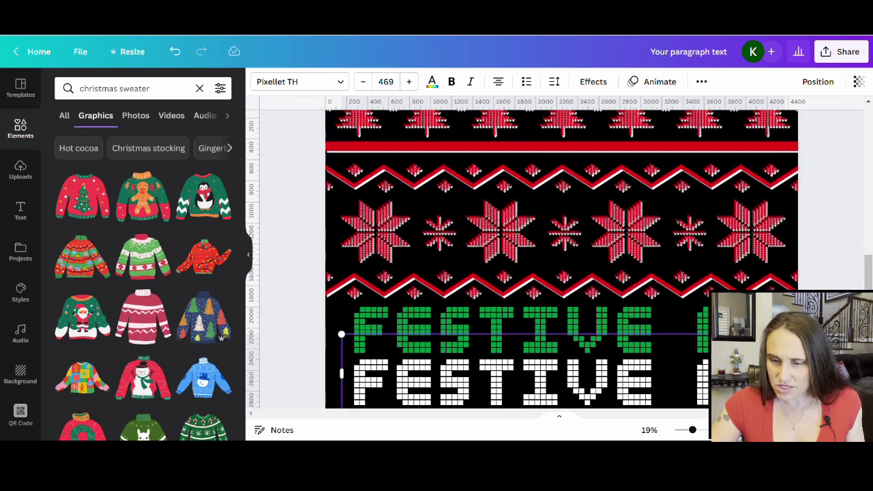
scroll(870, 273, "down", 6)
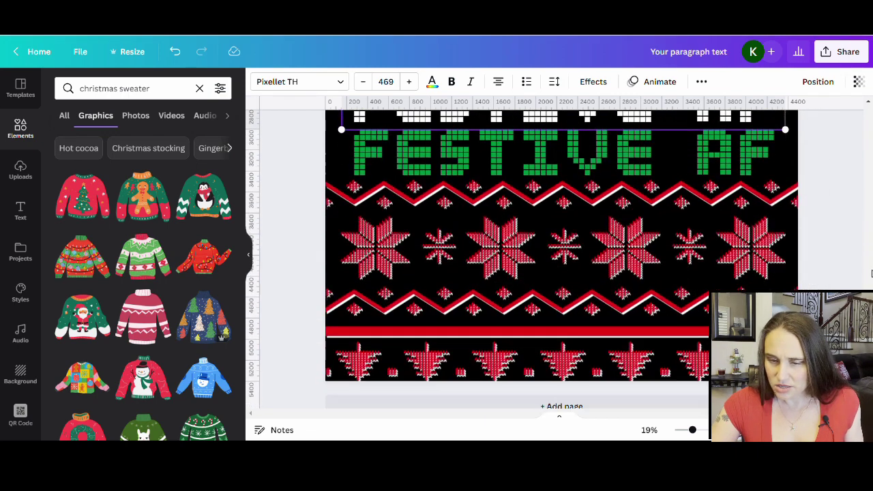
key("ctrl+minus")
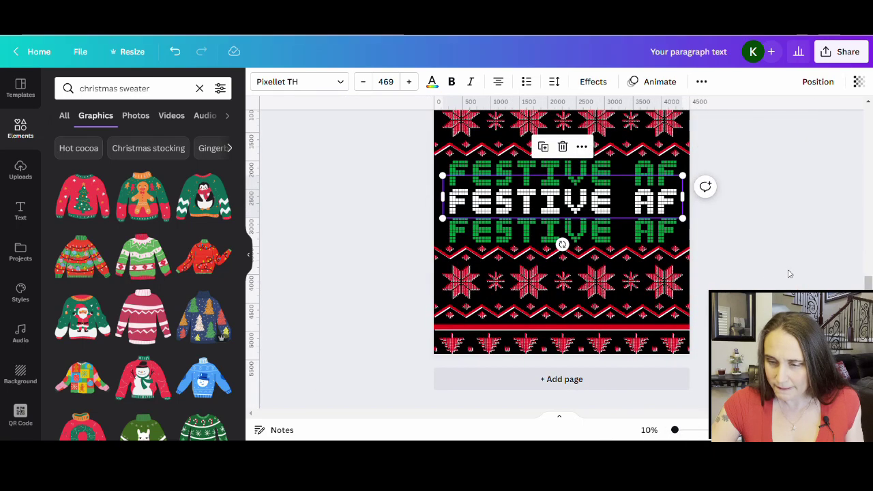
left_click(769, 278)
scroll(745, 178, "up", 2)
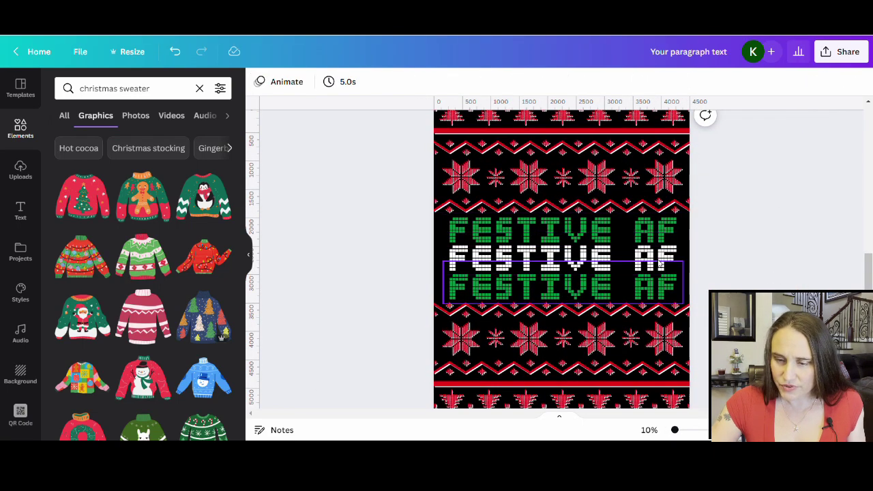
scroll(659, 263, "up", 2)
scroll(675, 256, "down", 2)
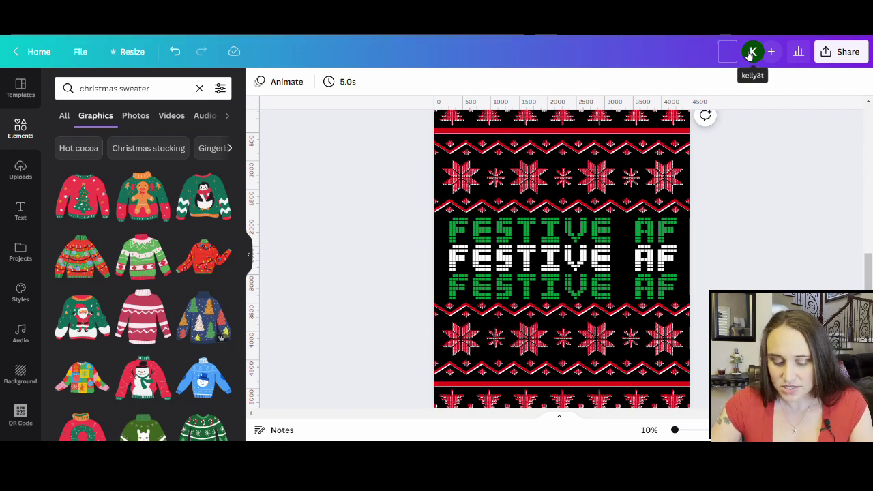
Enter 'Festive AF sweater' as the design title.
type("estiv")
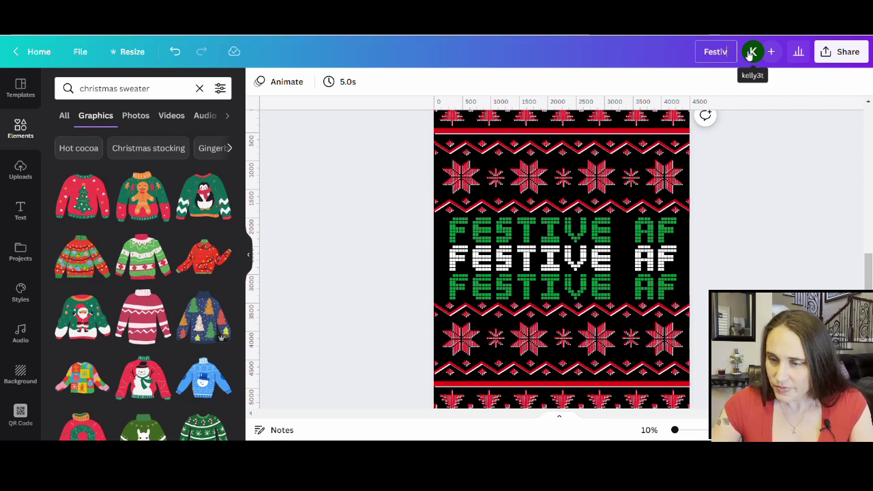
type("e AF sweater")
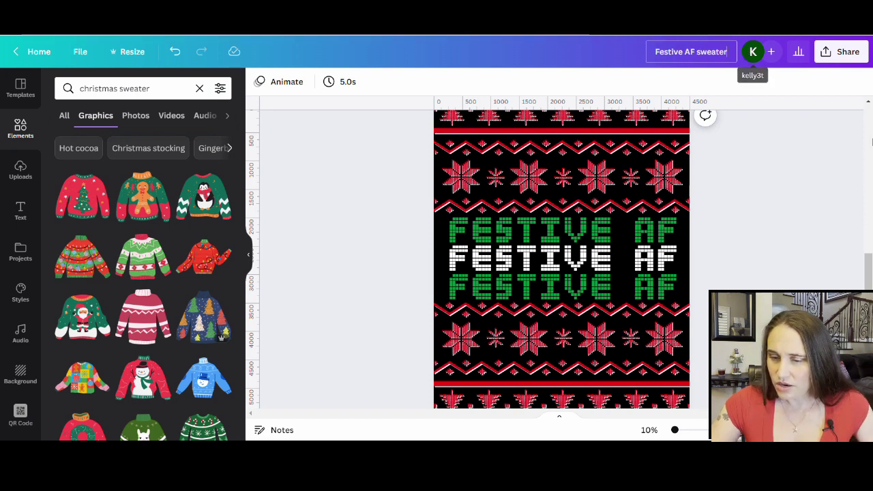
Download page 2 only as a PNG with a transparent background.
left_click(842, 59)
scroll(744, 289, "down", 1)
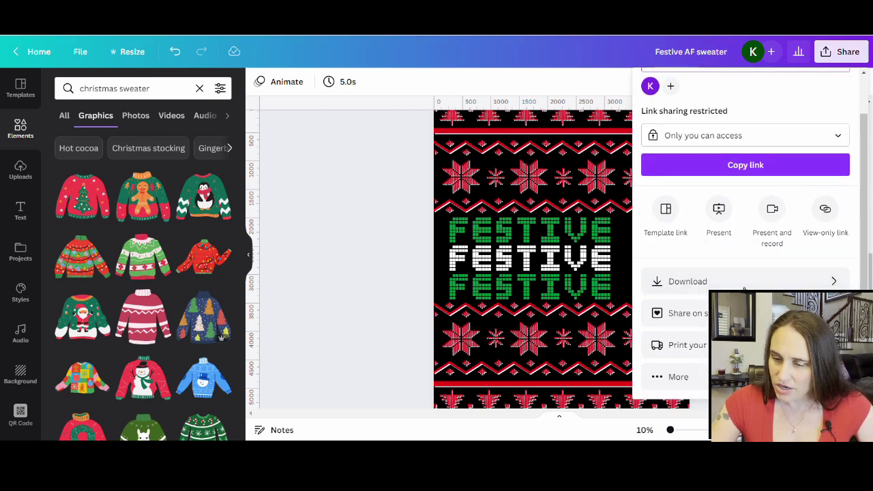
left_click(687, 283)
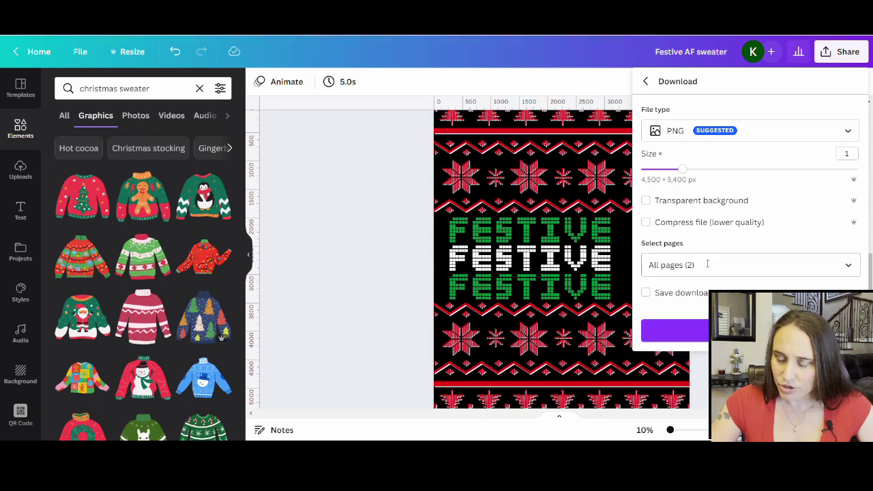
left_click(742, 200)
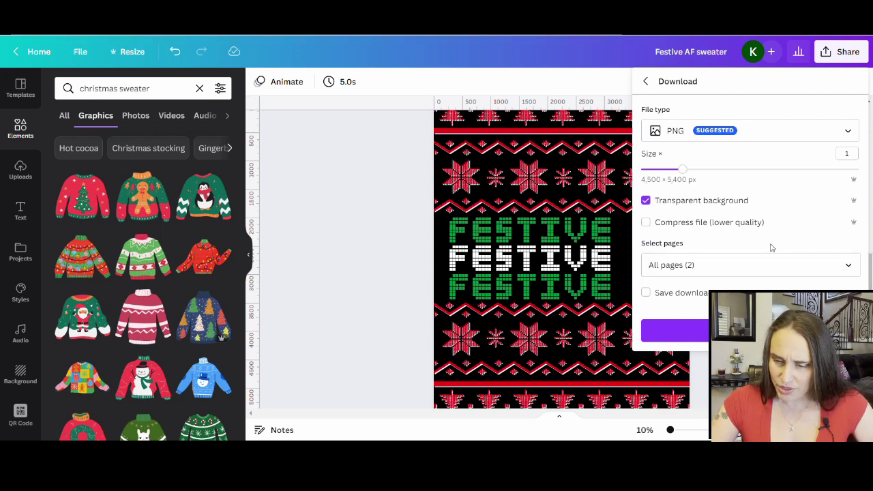
left_click(848, 266)
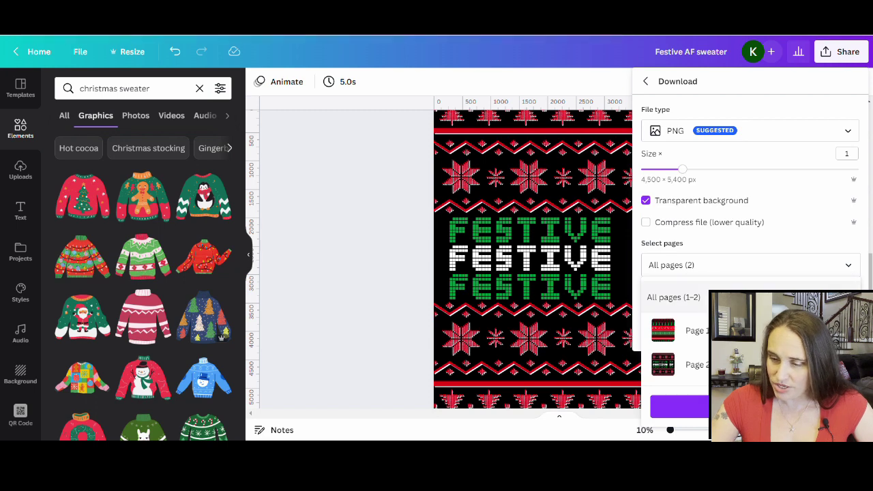
left_click(689, 364)
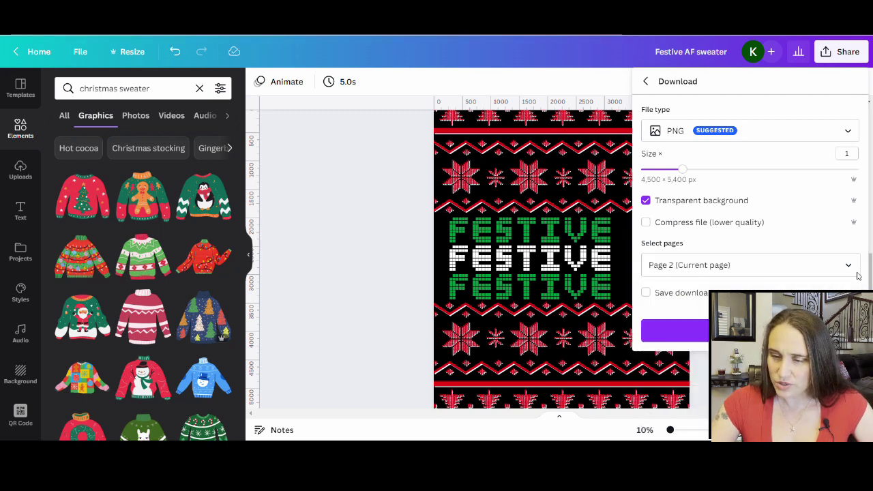
left_click(675, 331)
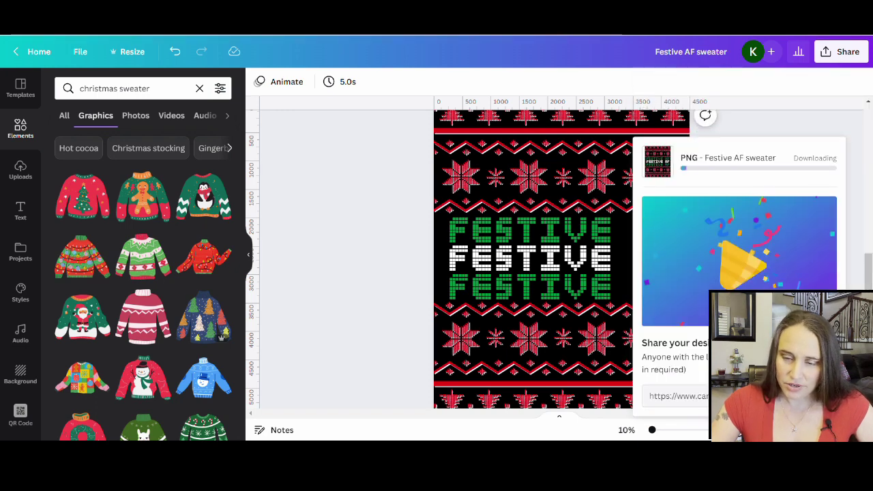
After the PNG export finishes, close the download popup to show the FESTIVE AF sweater design.
scroll(395, 274, "down", 2)
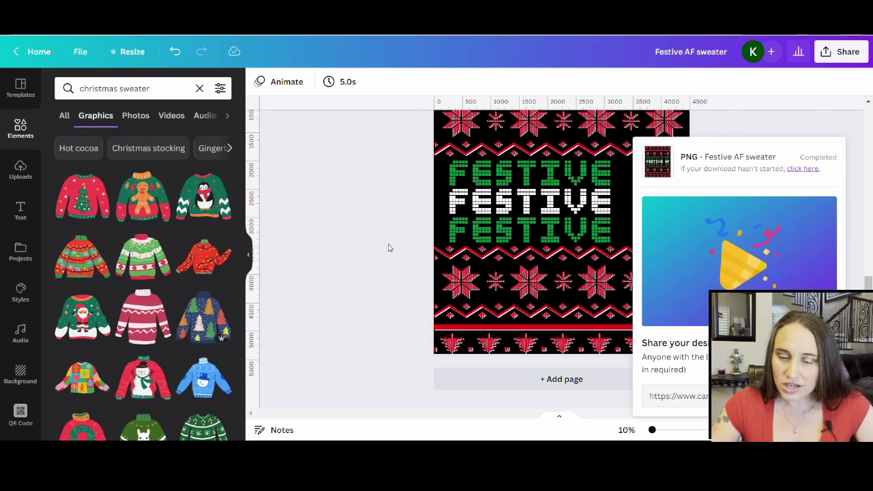
left_click(335, 220)
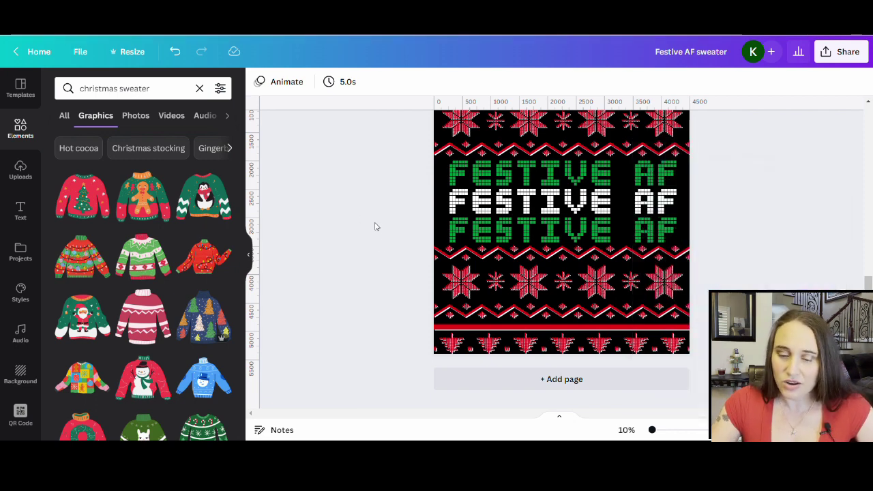
scroll(375, 221, "up", 2)
scroll(833, 195, "up", 2)
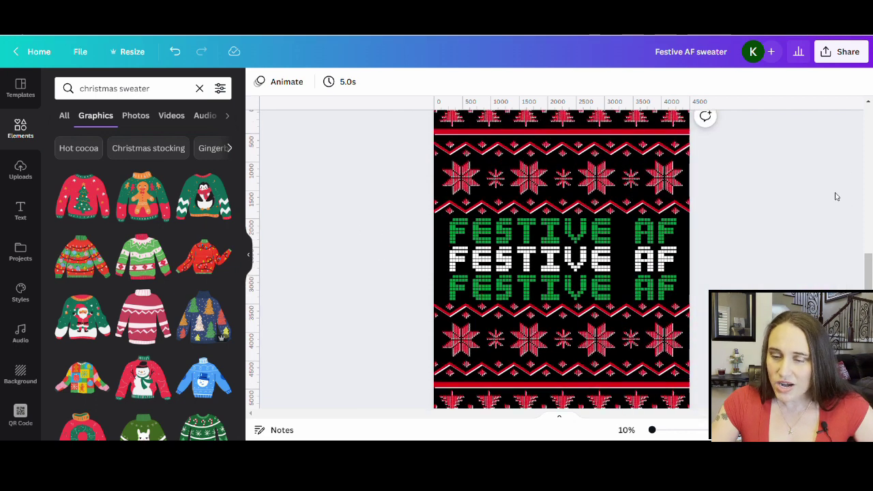
scroll(838, 197, "down", 2)
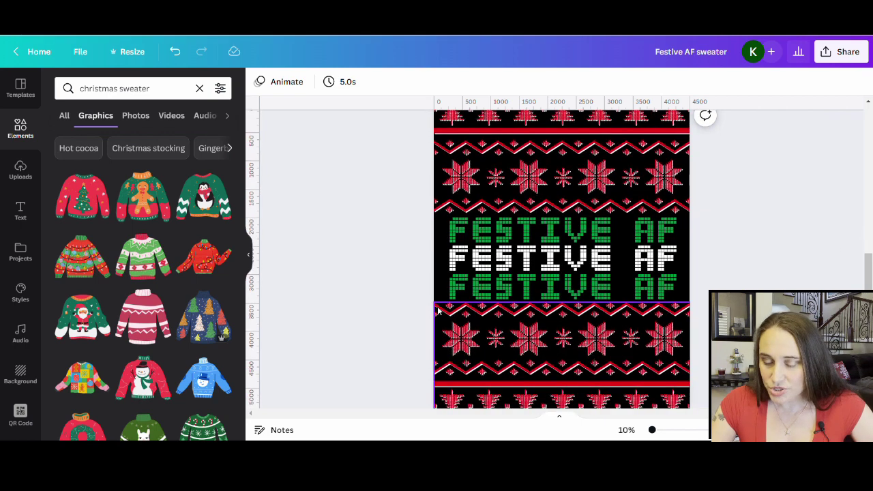
left_click(387, 226)
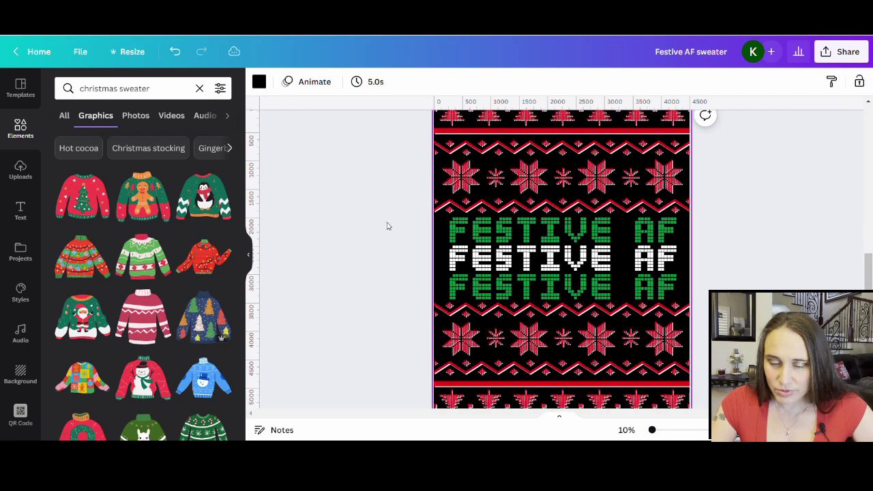
left_click(259, 81)
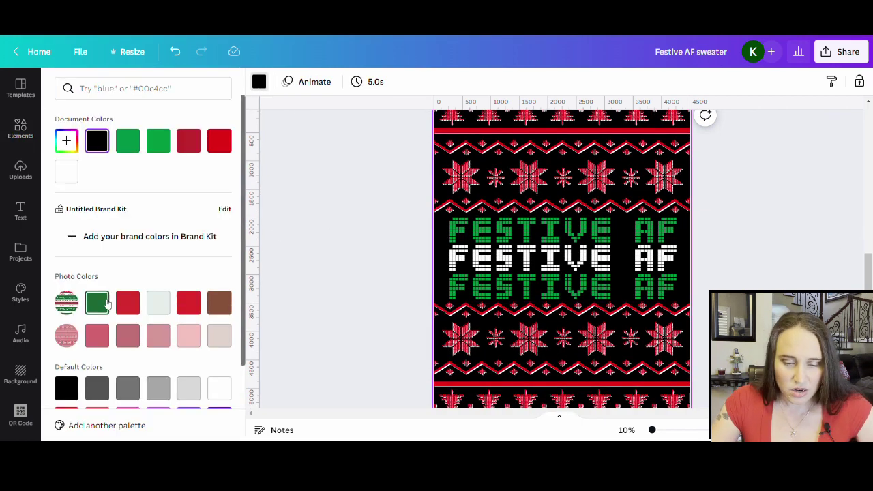
left_click(106, 302)
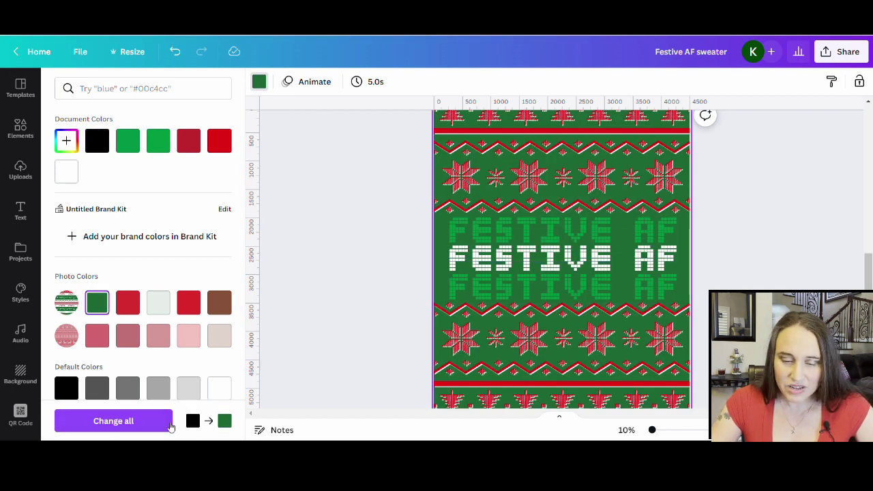
left_click(220, 388)
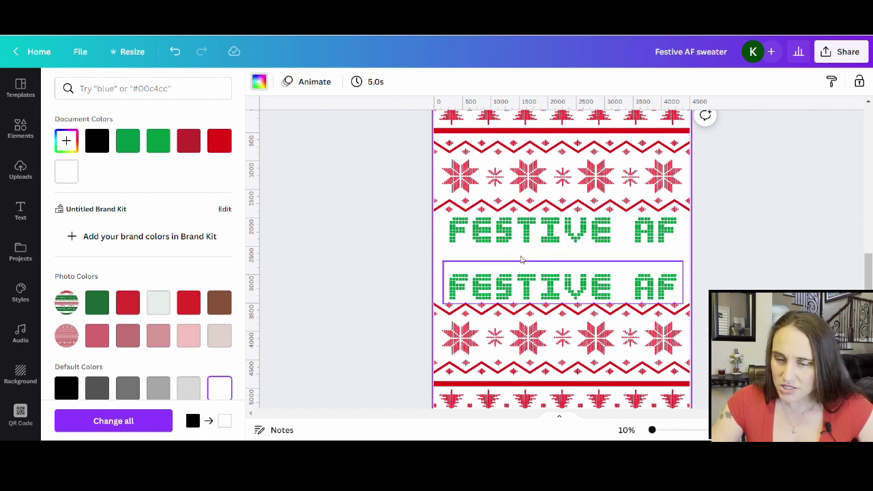
left_click(97, 302)
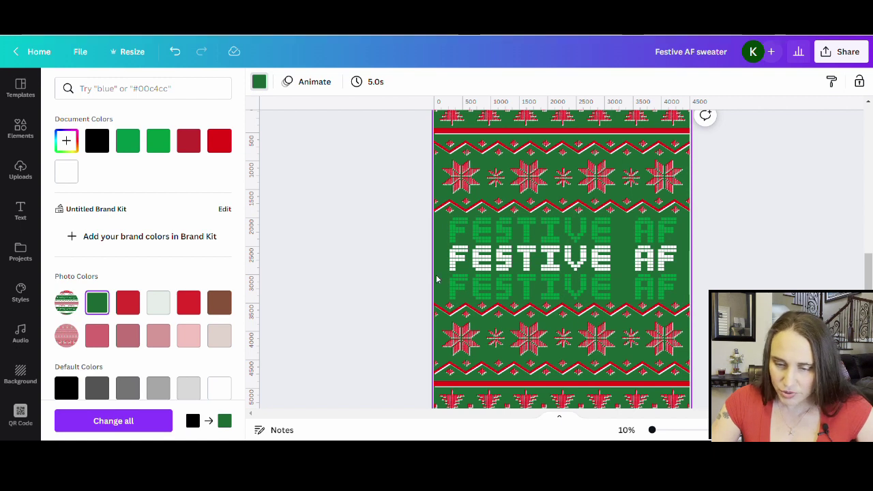
left_click(66, 387)
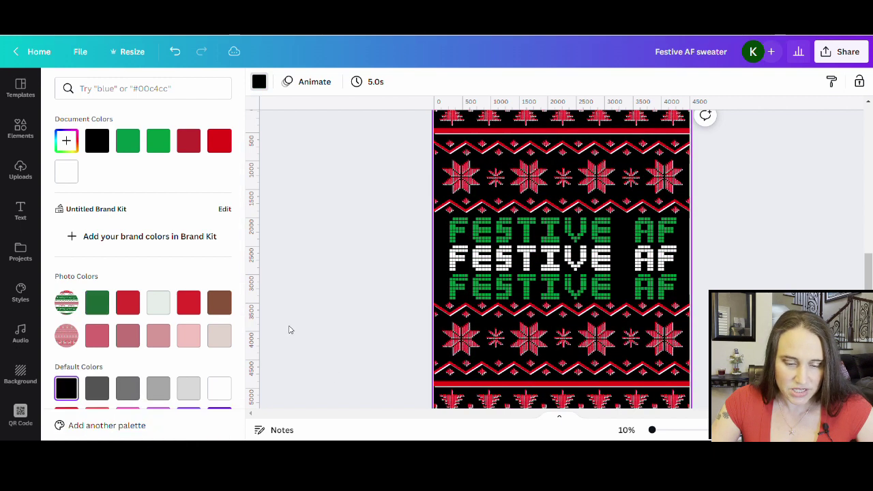
left_click(351, 291)
left_click(761, 227)
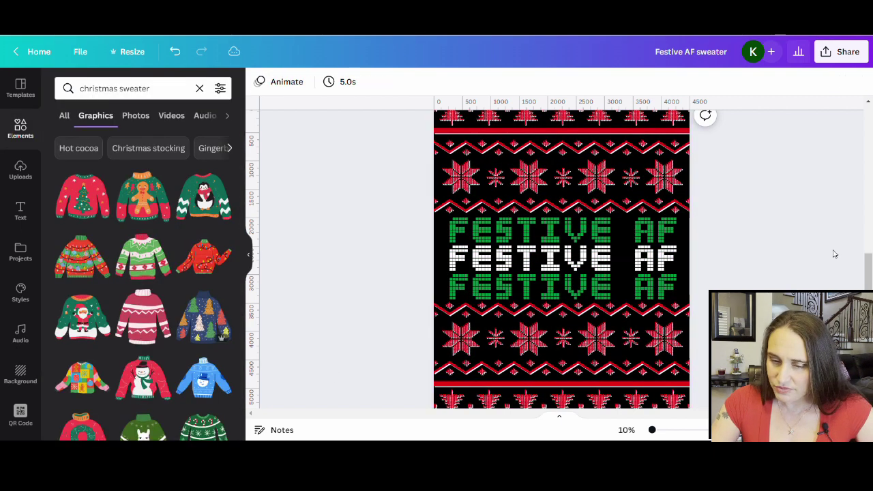
left_click(494, 250)
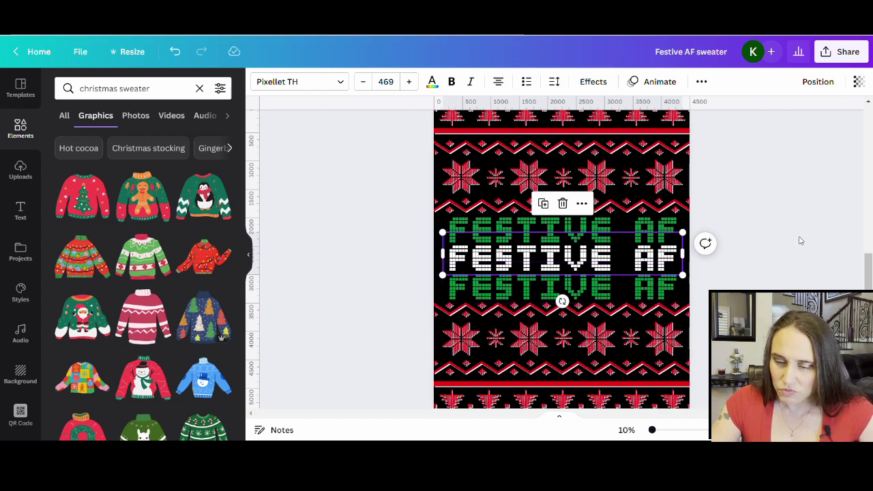
left_click(432, 81)
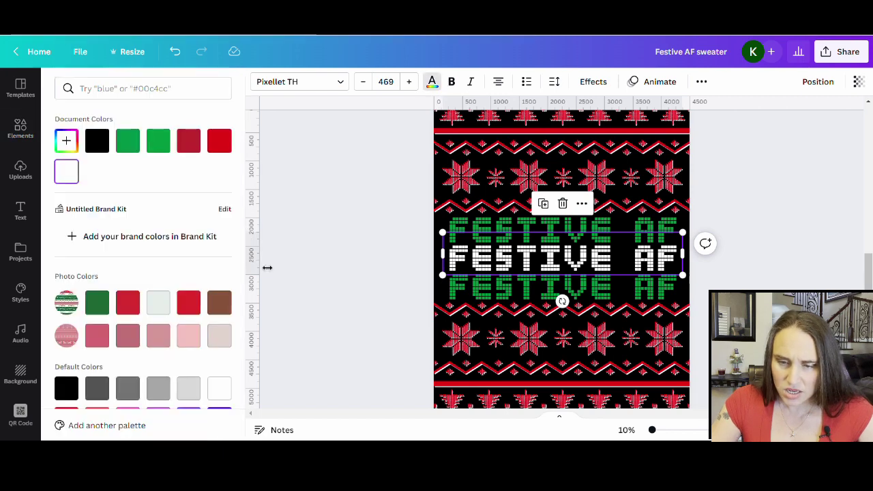
left_click(221, 144)
left_click(194, 142)
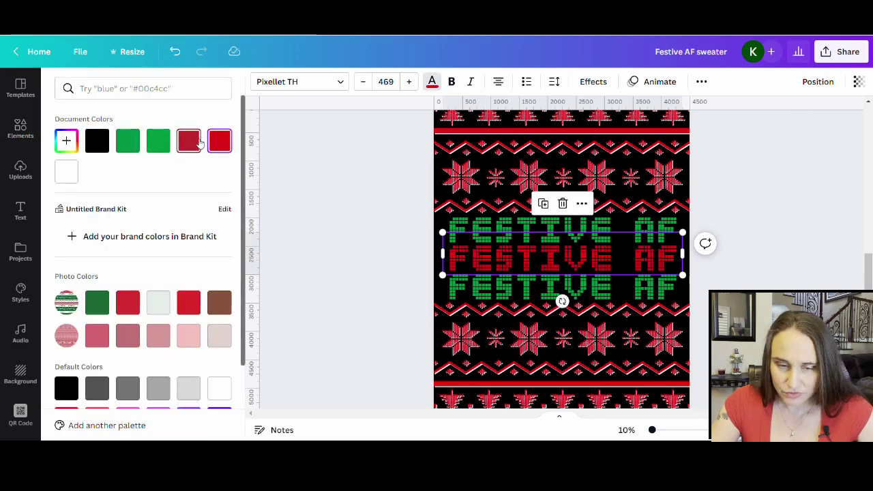
left_click(333, 252)
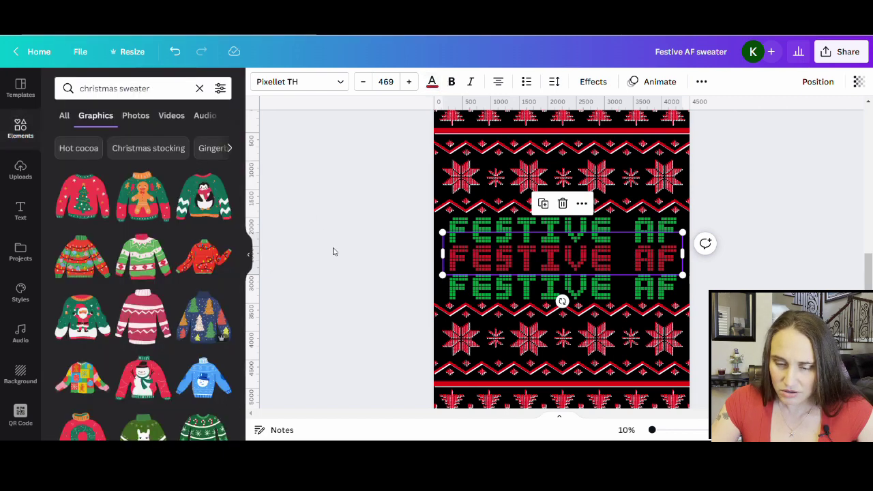
left_click(555, 253)
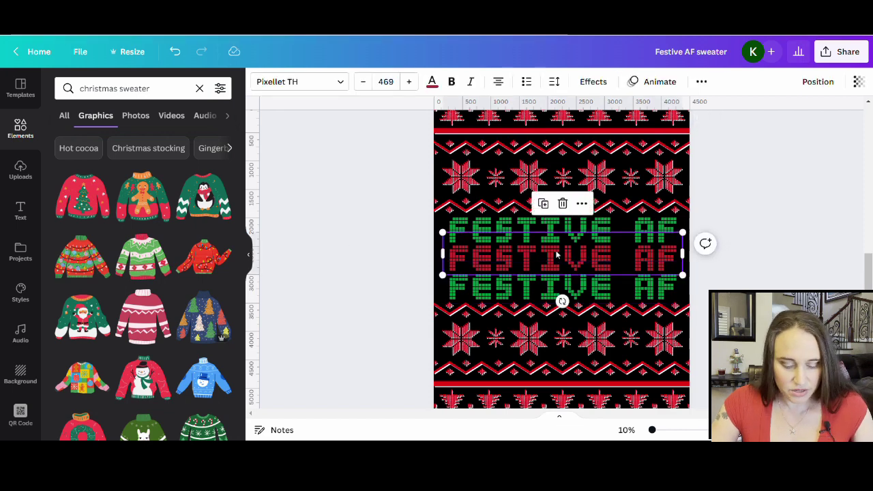
key("ctrl+b")
left_click(430, 81)
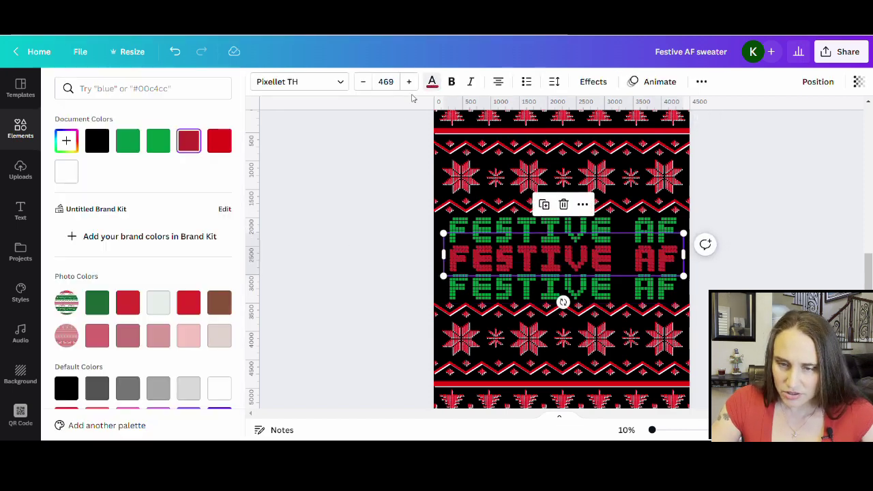
left_click(219, 388)
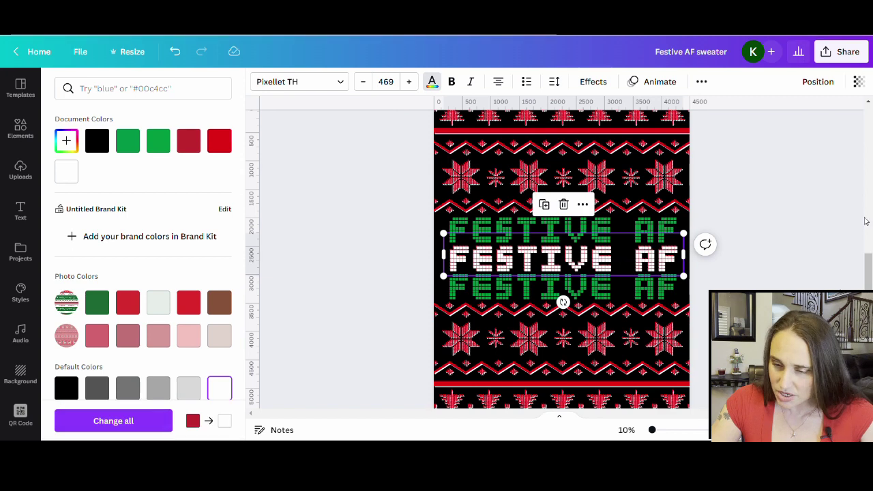
left_click(798, 218)
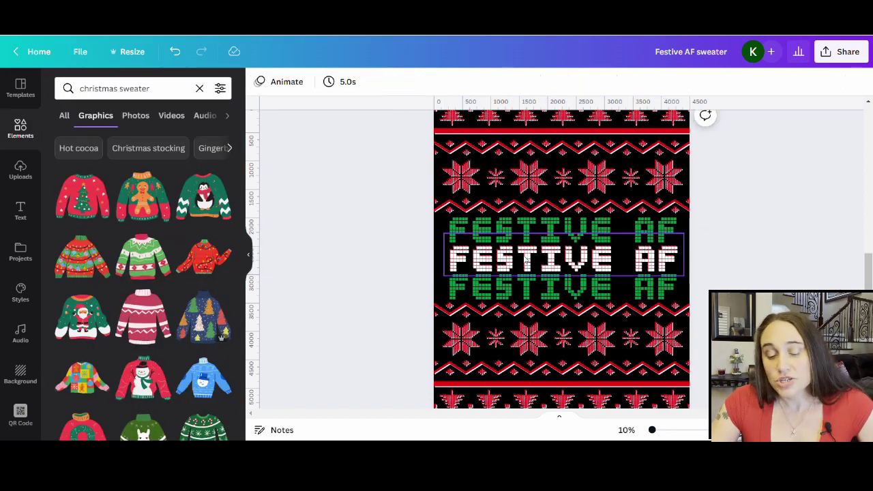
left_click(438, 278)
left_click(261, 83)
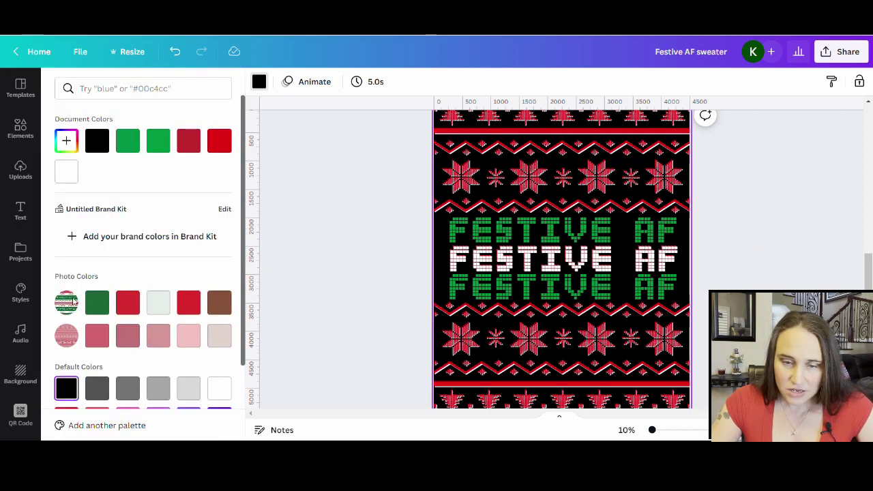
left_click(219, 387)
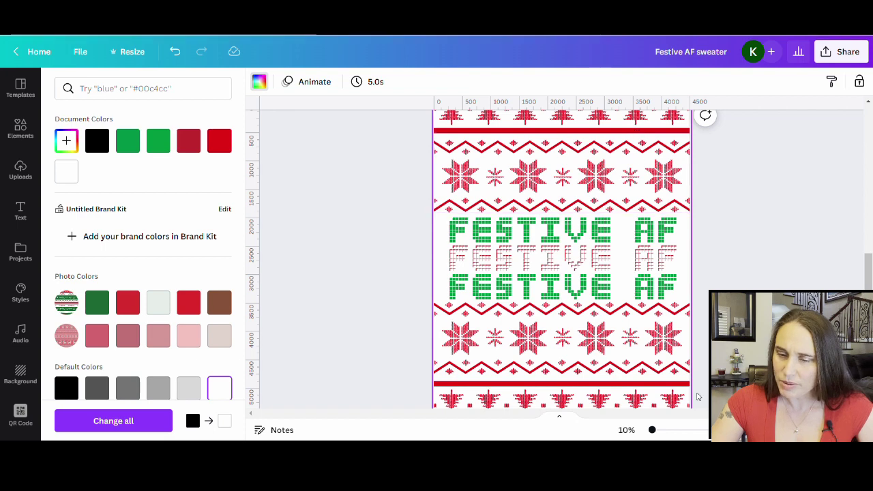
left_click(159, 387)
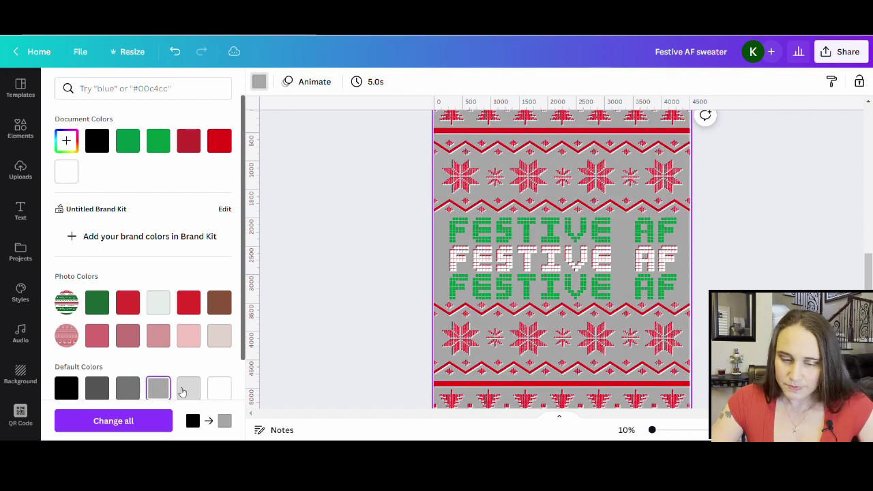
left_click(188, 388)
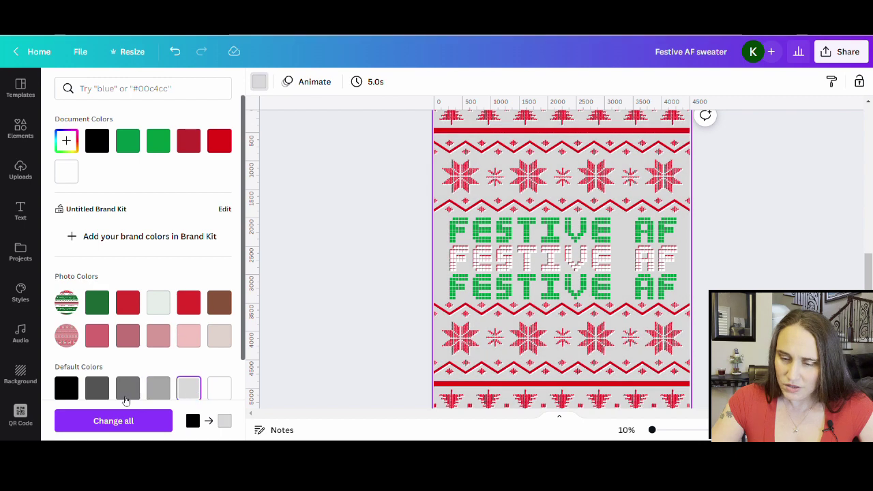
left_click(97, 304)
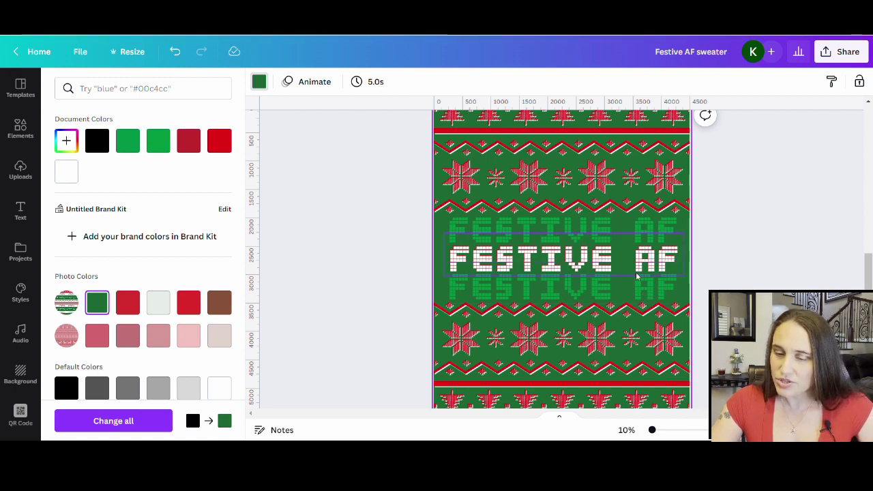
scroll(651, 273, "up", 2)
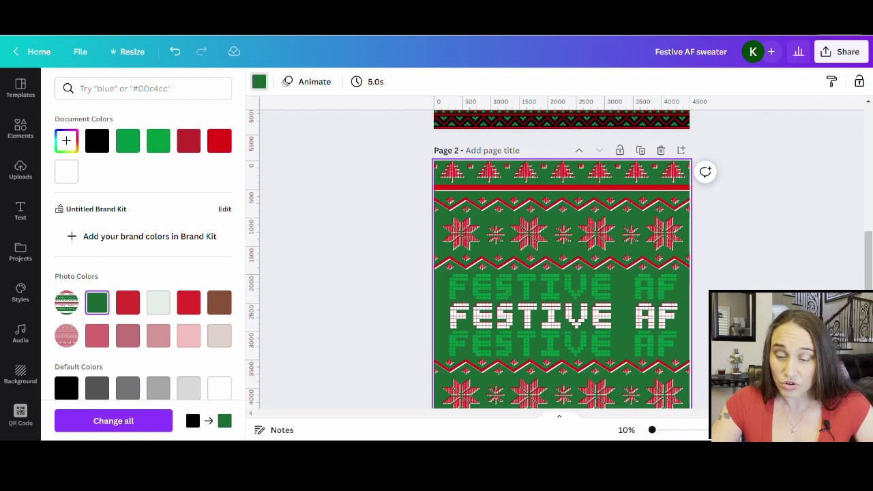
left_click(77, 390)
left_click(360, 319)
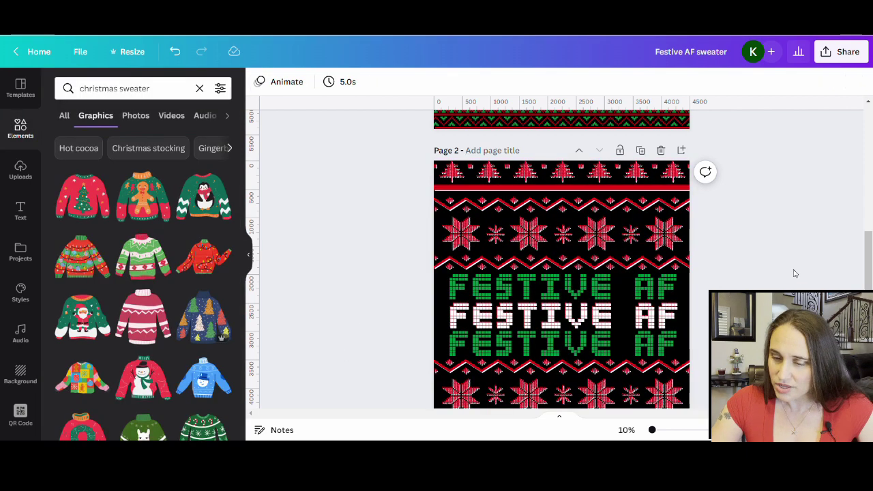
scroll(771, 259, "down", 2)
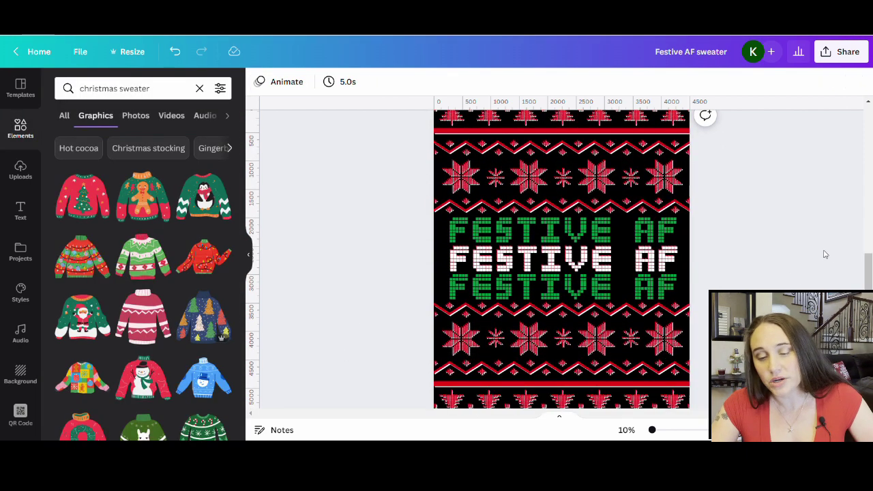